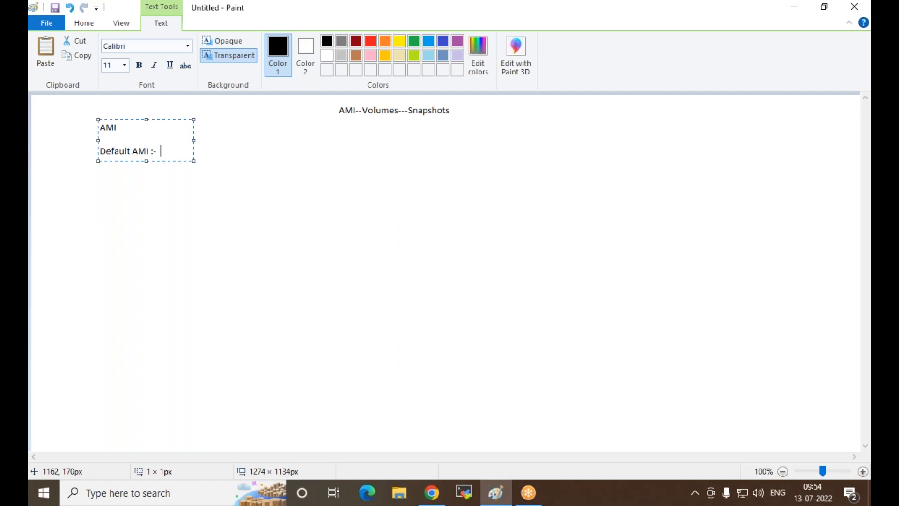
Step: Complete the Default AMI line with "Provide by the AWS" and widen the text box to about 508 px
text(Provide by the AWS)
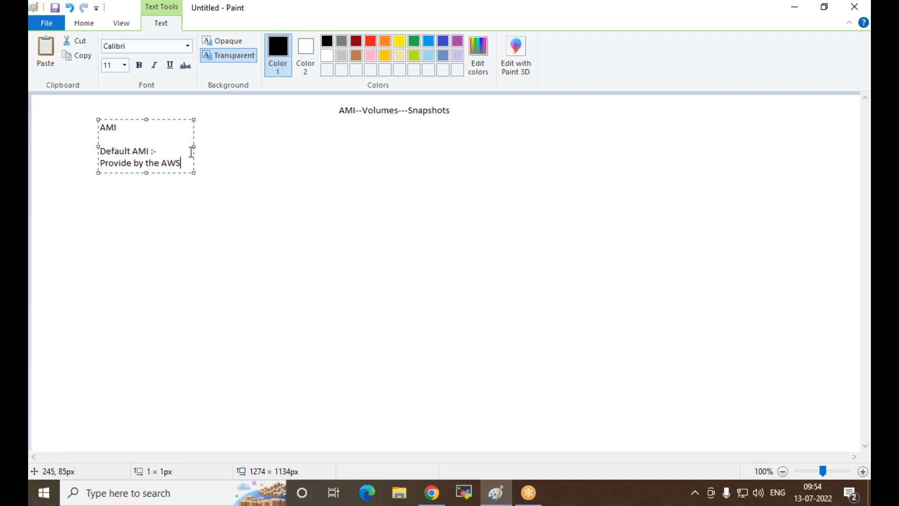
drag(193, 146, 429, 146)
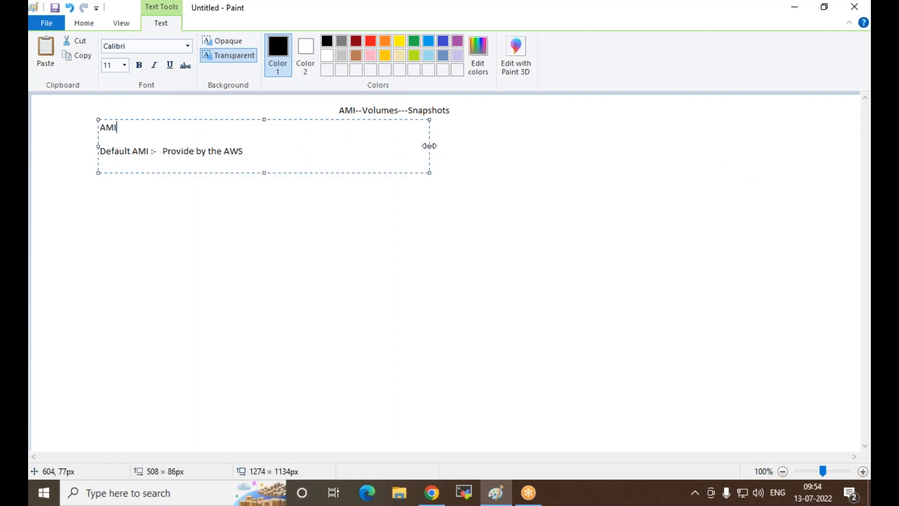
Step: Add "(operating system)" after the AMI heading in the text box
text(())
key(Left)
text(operating system)
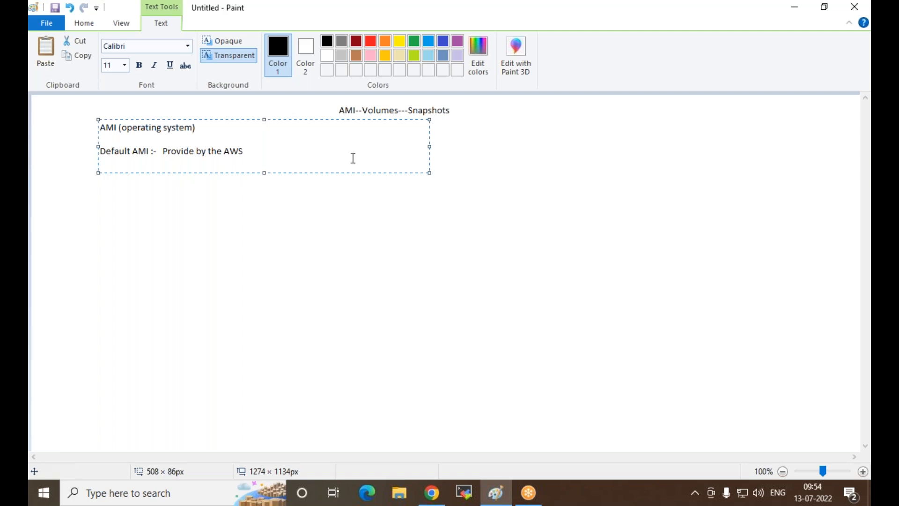
click(230, 154)
Step: Switch to Chrome, find the EC2 service in the AWS console and show its AMIs page
click(431, 492)
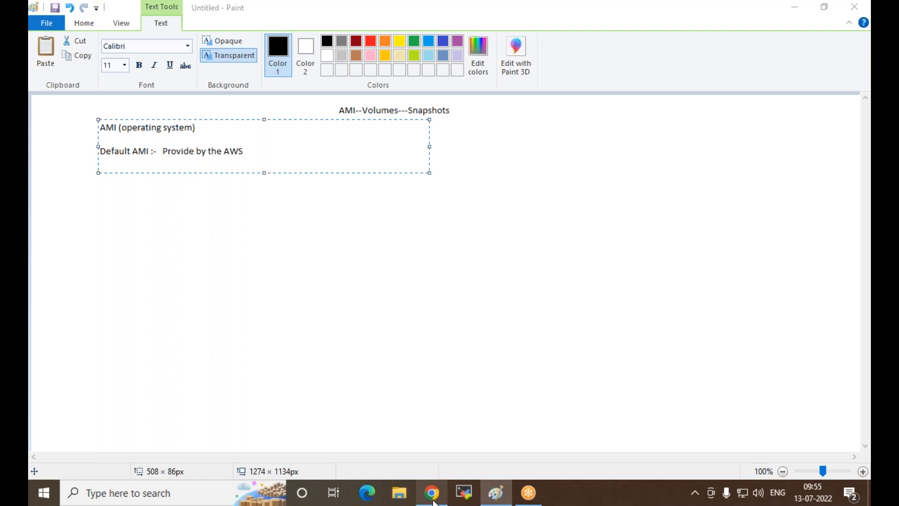
click(222, 82)
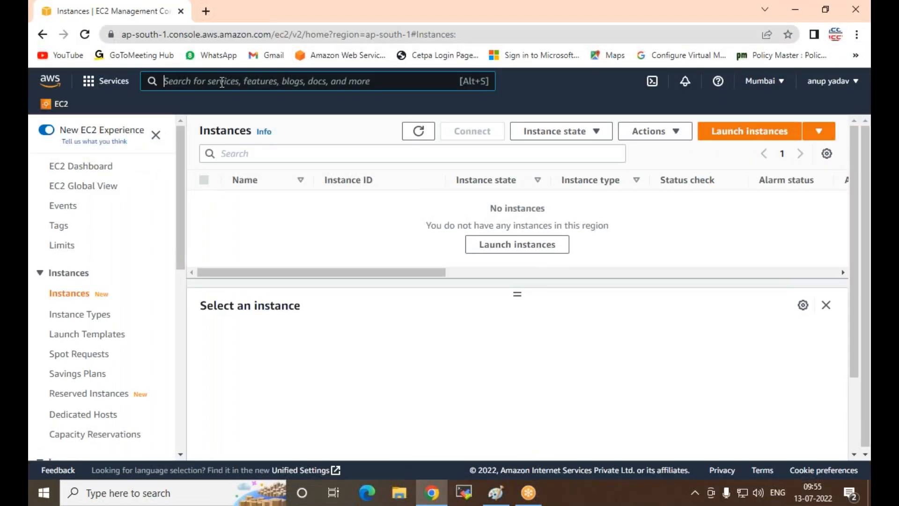
text(ec2)
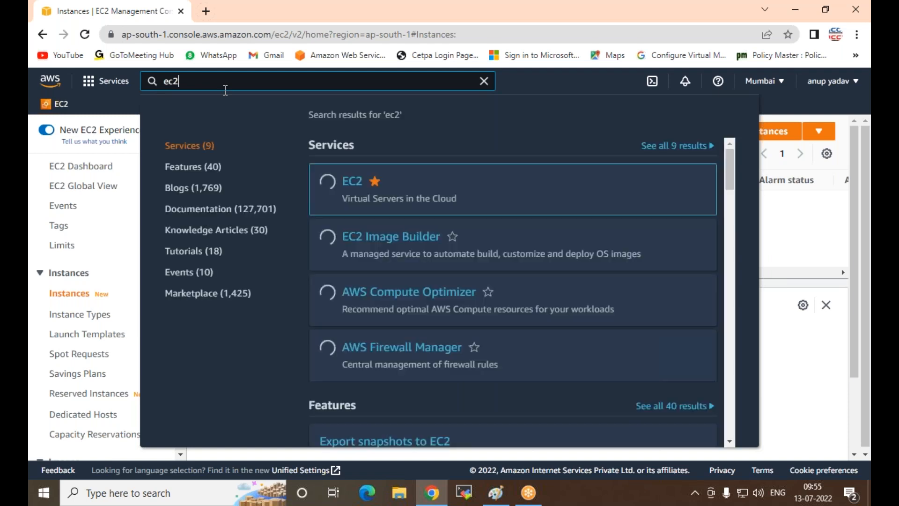
click(349, 187)
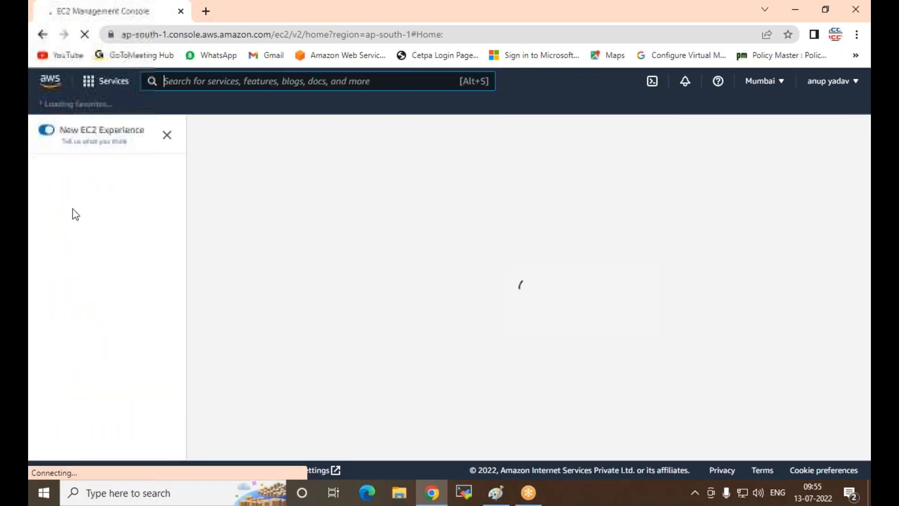
scroll(80, 281, down, 4)
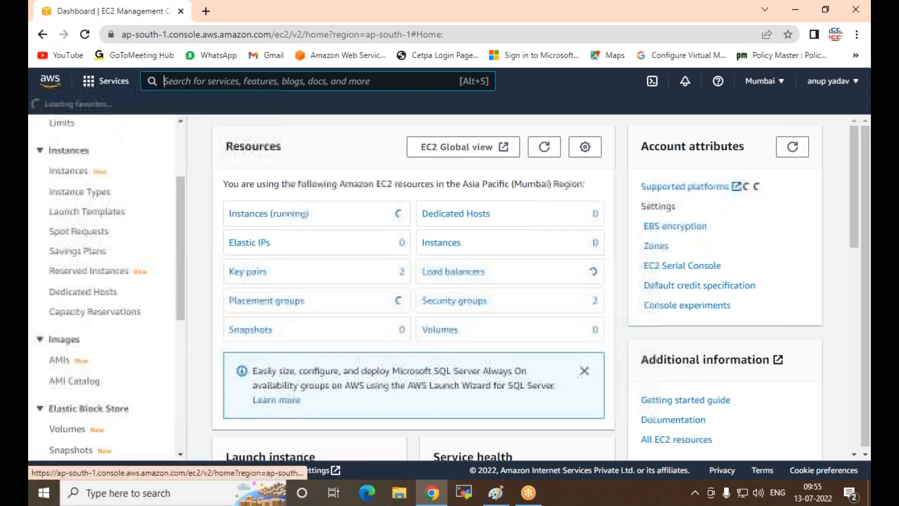
click(61, 286)
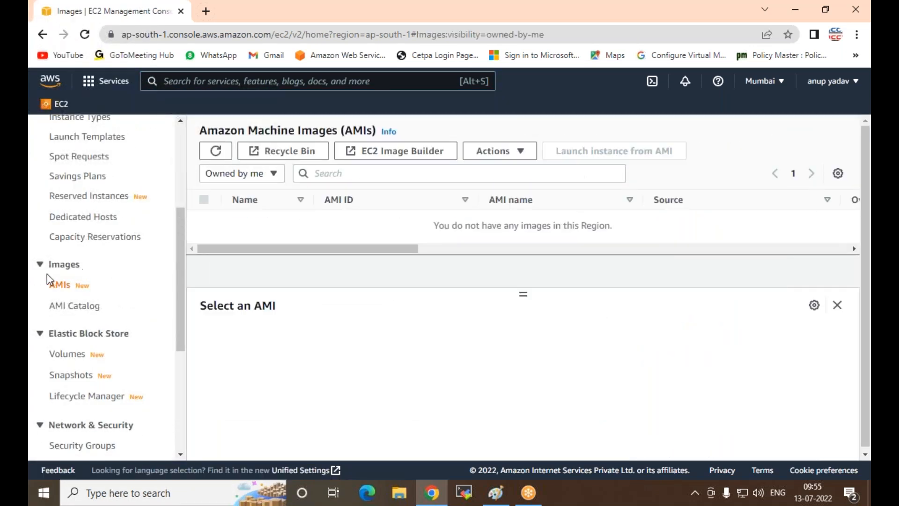
Step: Begin launching an instance from the Instances page and expand the list of Amazon Linux machine images
scroll(47, 274, up, 3)
drag(182, 260, 186, 259)
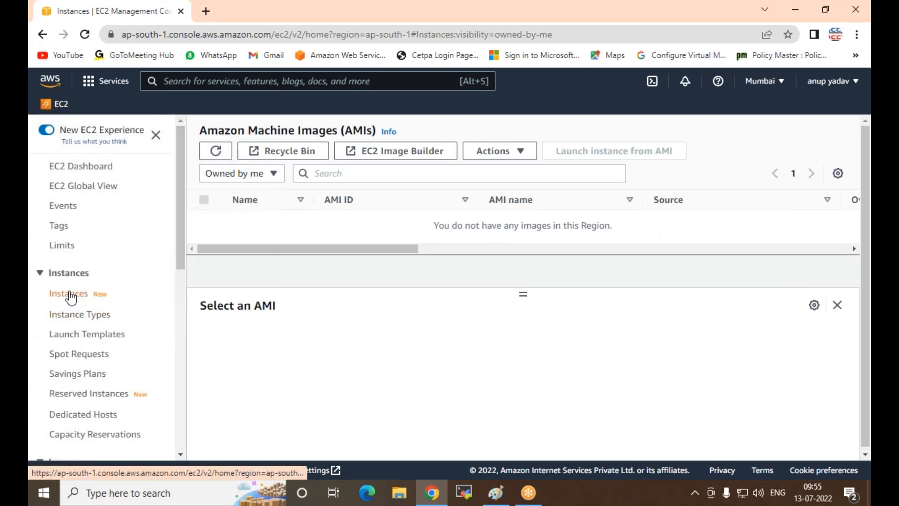
click(65, 294)
click(761, 138)
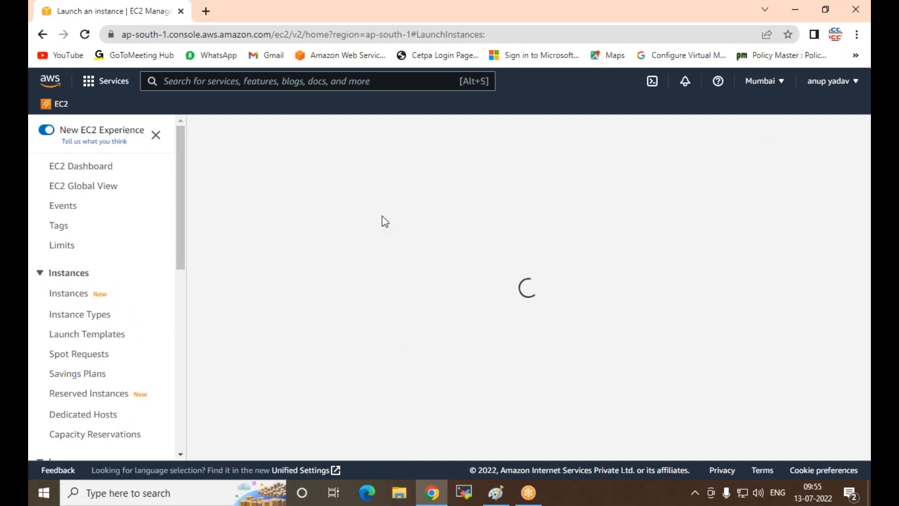
scroll(407, 287, down, 5)
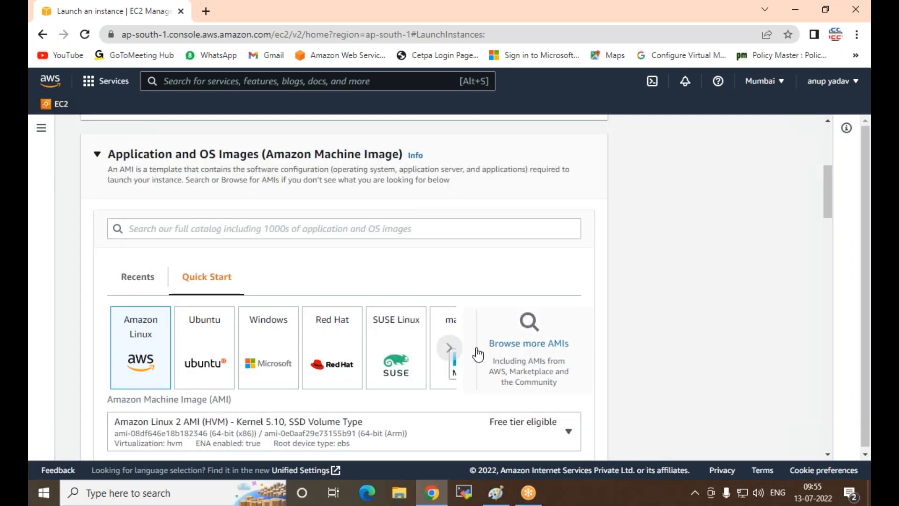
scroll(431, 338, down, 2)
click(431, 368)
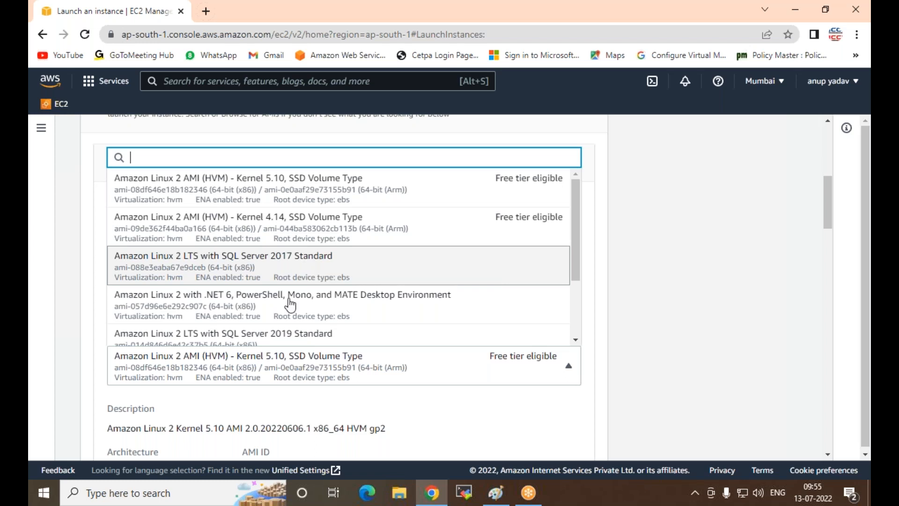
Step: Switch to Paint and add the line "Custom AMI :- Create by User or Admin" below the Default AMI line
click(509, 499)
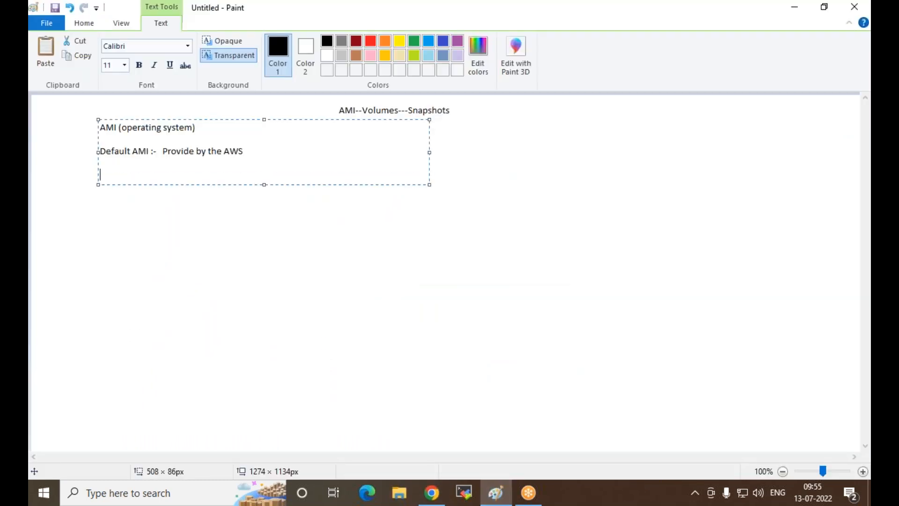
text(Custom AMI :- Create by User)
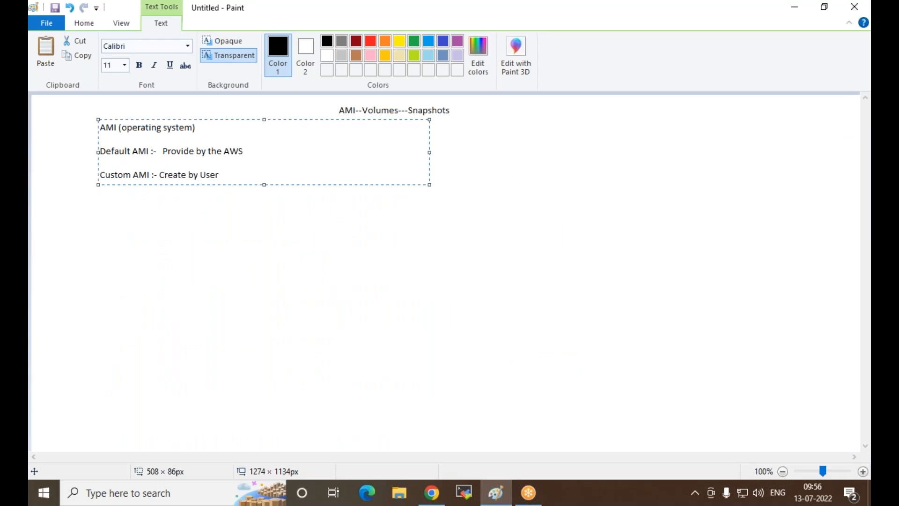
text( 0r Admin)
key(BackSpace)
text(o)
click(83, 217)
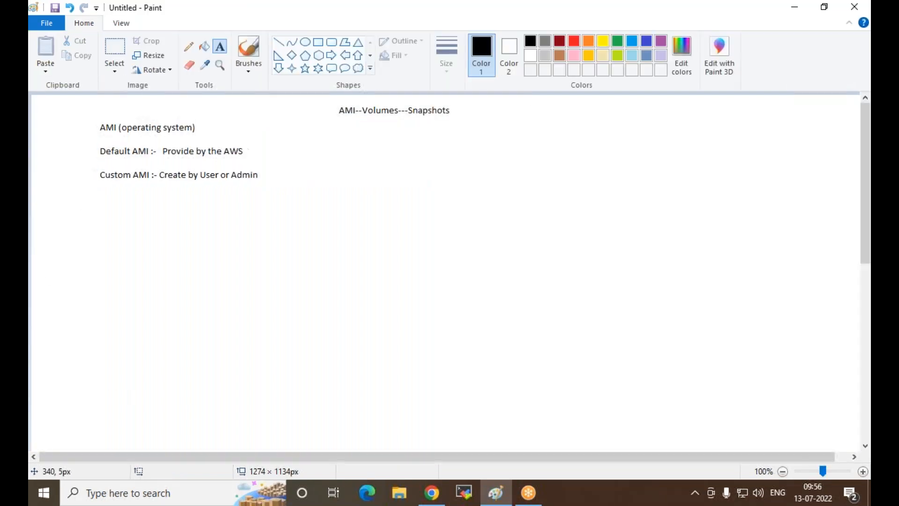
Step: Draw a rounded rectangular callout below the title and a right arrow about 180 × 28 px from the Default AMI line to it
click(332, 70)
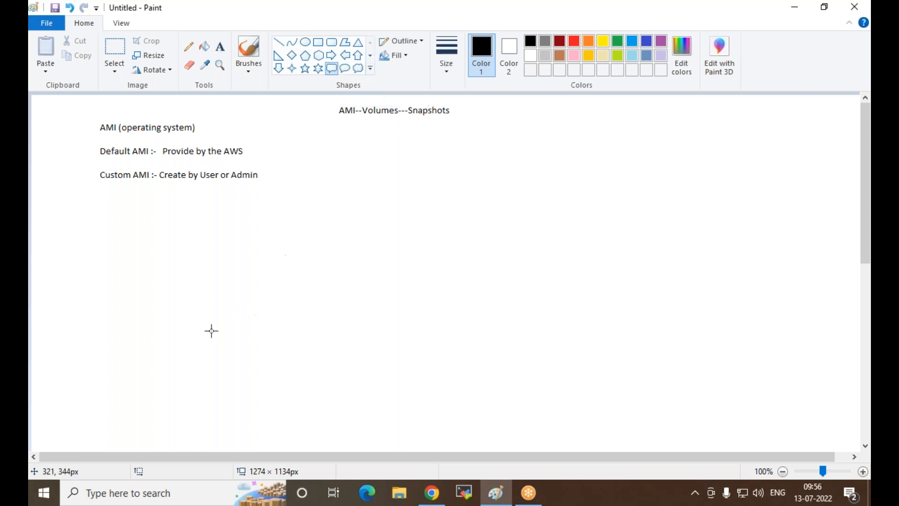
drag(375, 131, 462, 243)
click(331, 54)
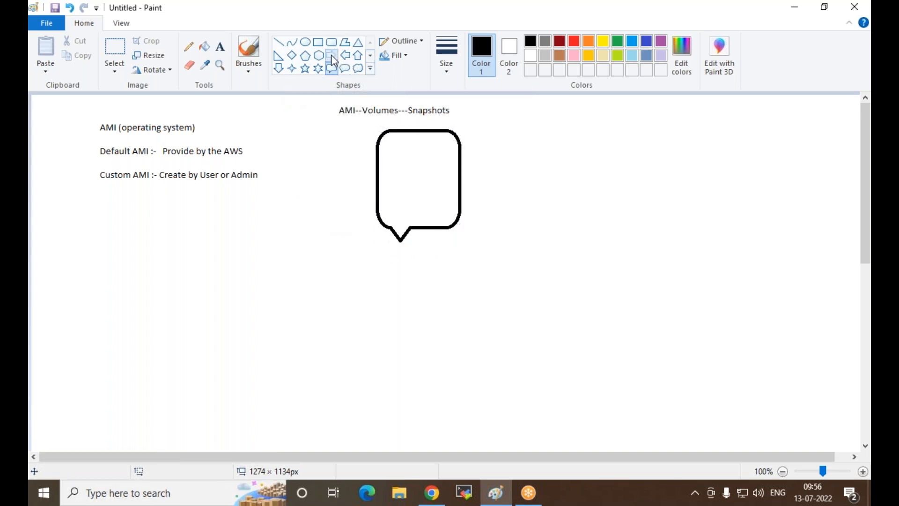
drag(251, 148, 373, 164)
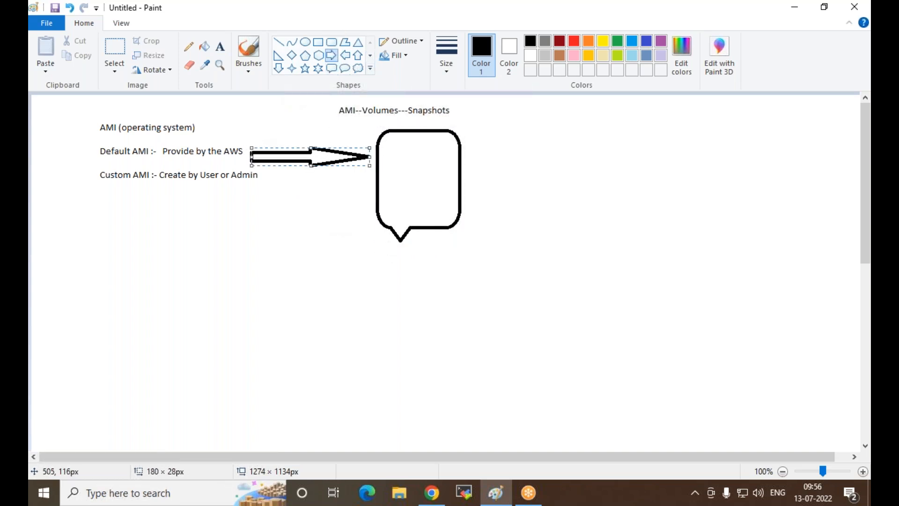
Step: Draw four flat ellipses stacked vertically inside the rounded callout
click(305, 42)
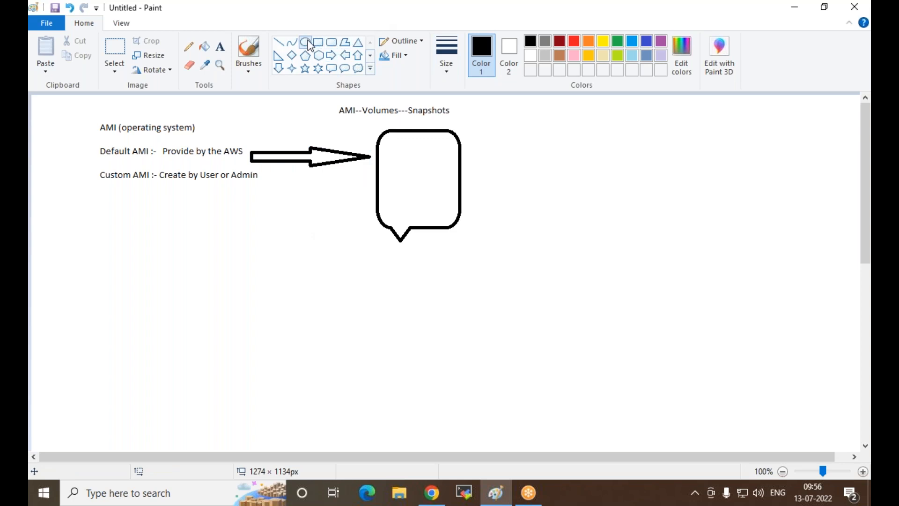
drag(390, 142, 446, 222)
click(485, 285)
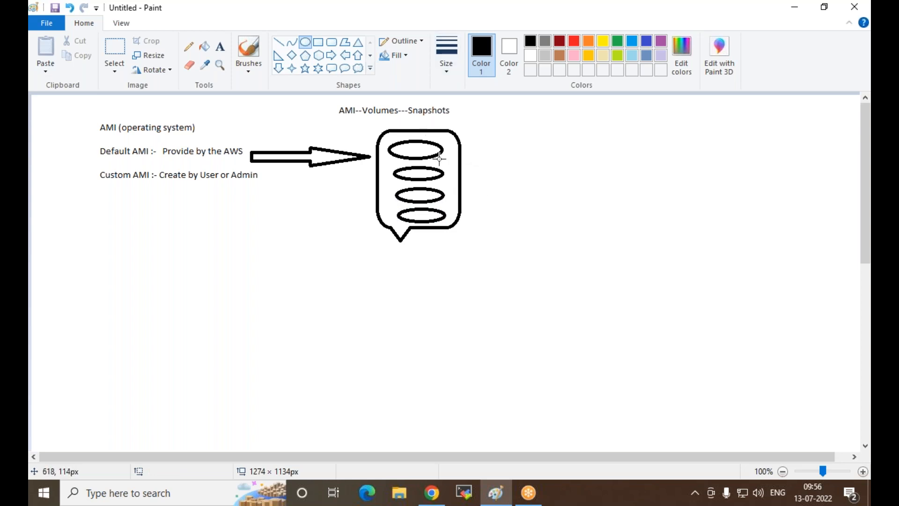
Step: Draw a right arrow leading out of the rounded callout and label its tip "1hr"
click(332, 55)
drag(460, 148, 530, 165)
click(219, 46)
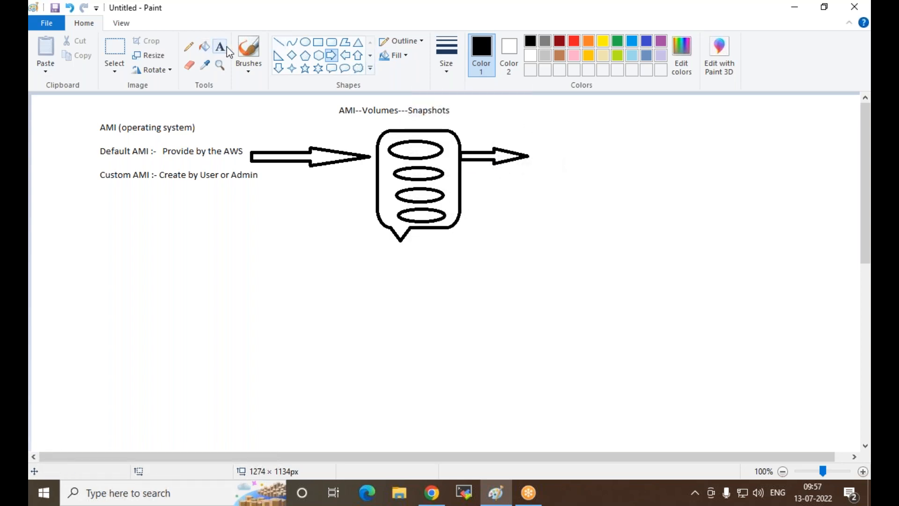
click(539, 144)
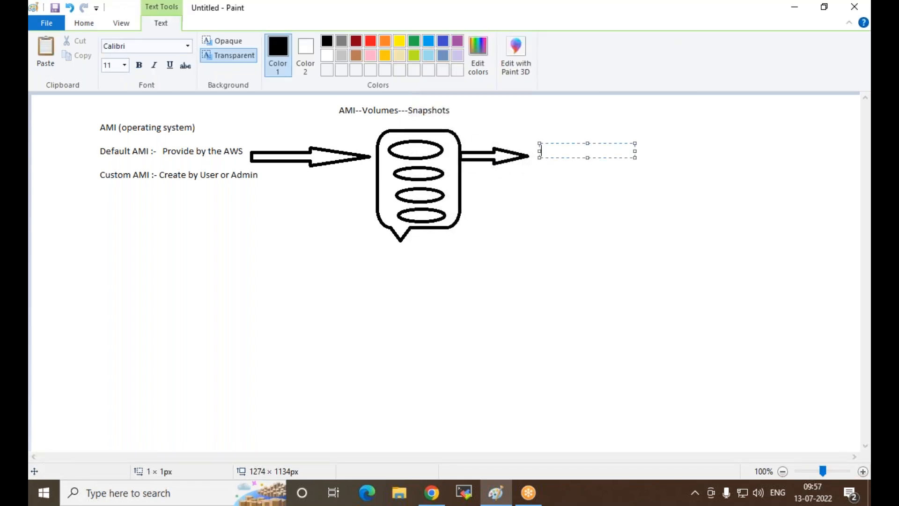
text(ihr)
key(shift+Left)
key(shift+Left)
key(shift+Left)
key(BackSpace)
text(1)
click(342, 176)
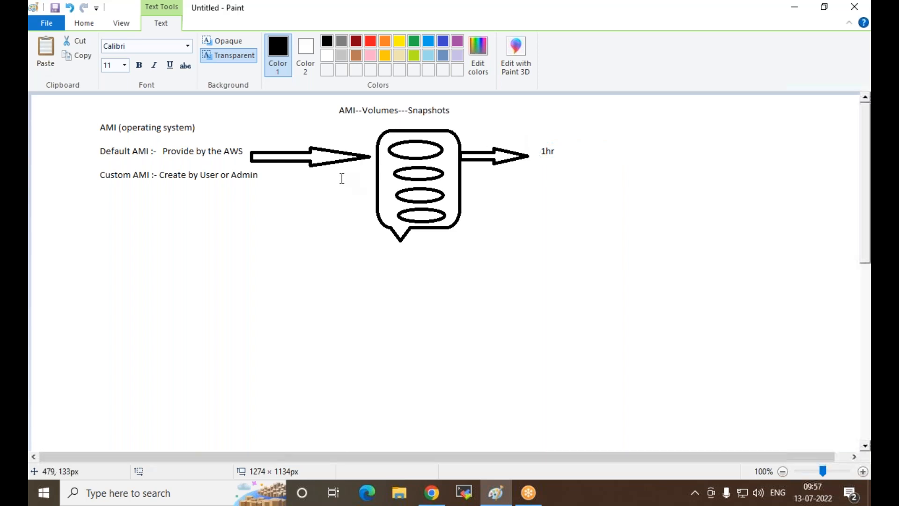
Step: Draw a large oval callout under the Custom AMI line and list OS, java, ms-office and VLC inside it
click(344, 69)
mouse_move(107, 201)
mouse_down()
mouse_move(158, 220)
mouse_move(274, 354)
mouse_up()
click(220, 46)
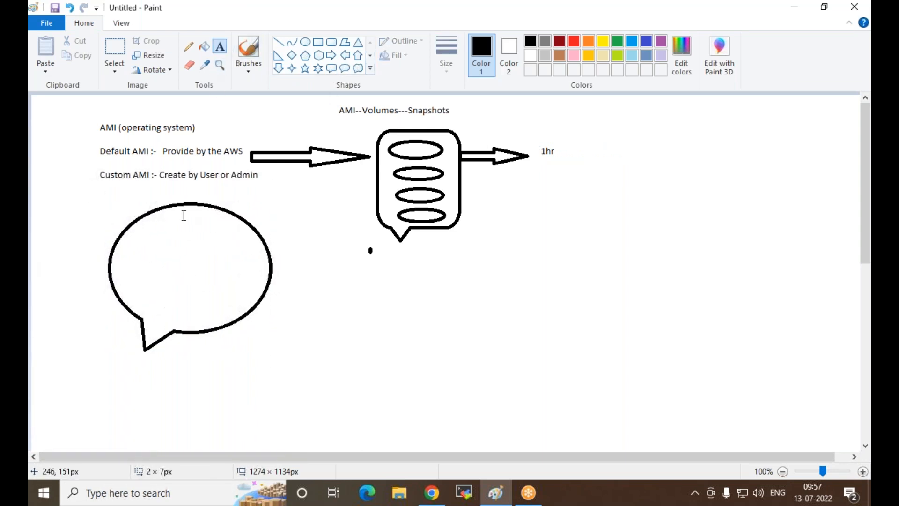
click(150, 215)
text(O)
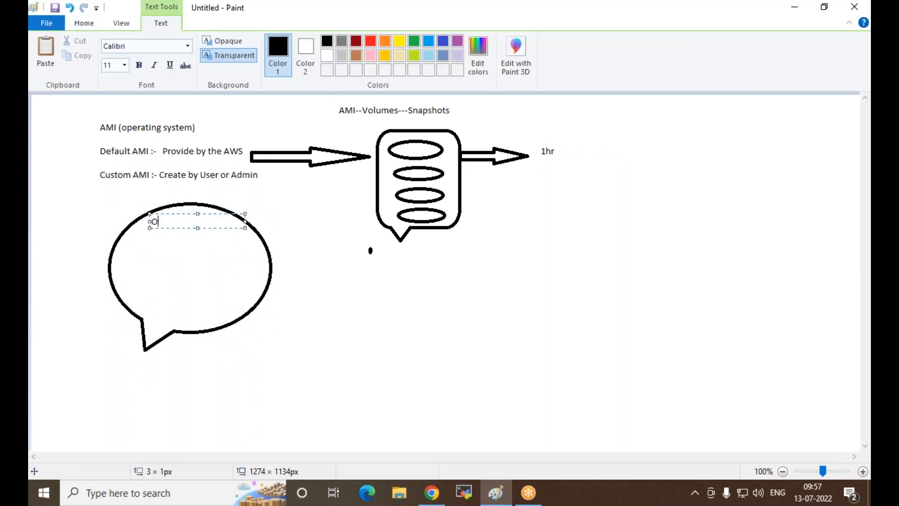
text(S)
key(Return)
text(java)
key(Return)
text(ms-office)
key(Return)
text(VLC)
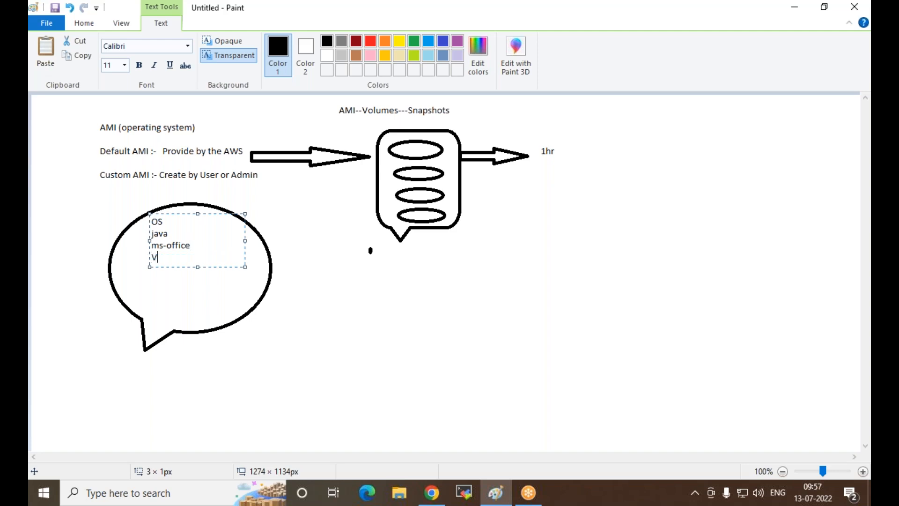
Step: Extend the list in the oval callout with Python and, after a blank line, SQl
key(Return)
text(Python)
key(Return)
key(Return)
text(SQl)
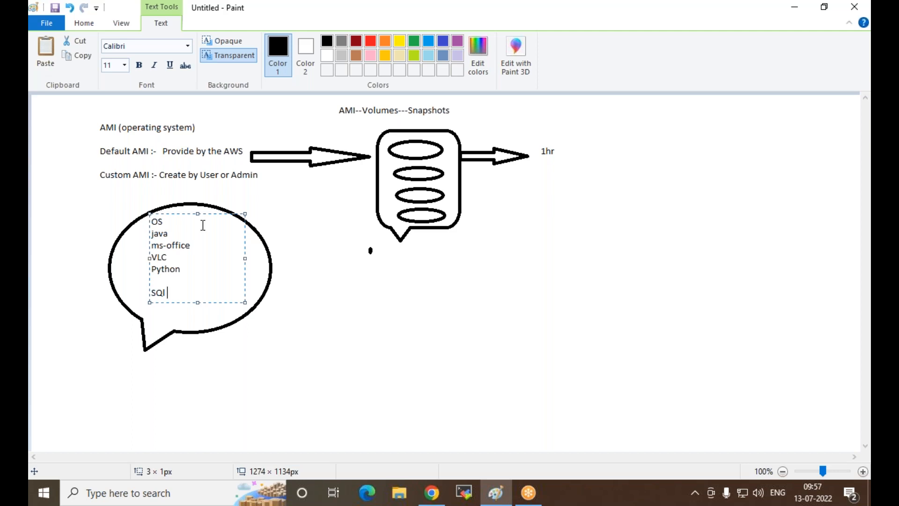
click(341, 287)
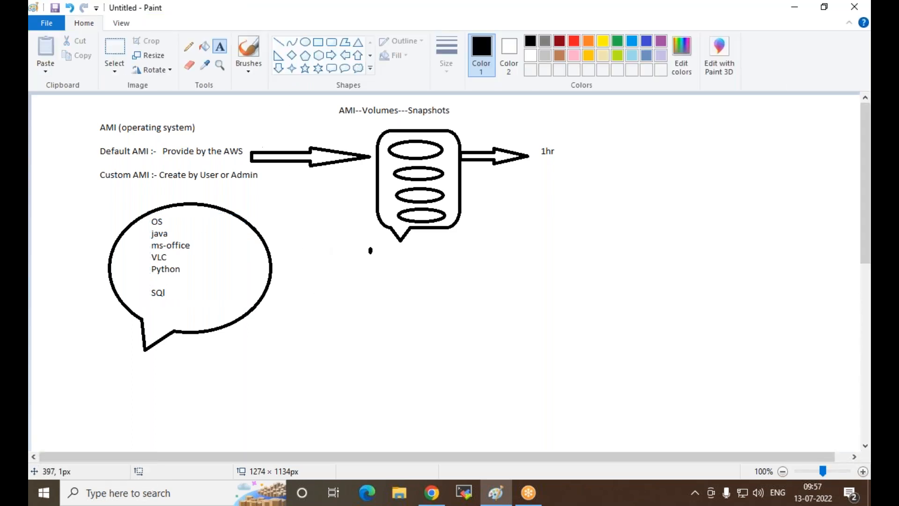
Step: Draw a right arrow from the oval callout to a new rounded rectangular callout about 91 × 189 px
click(331, 55)
drag(271, 266, 350, 288)
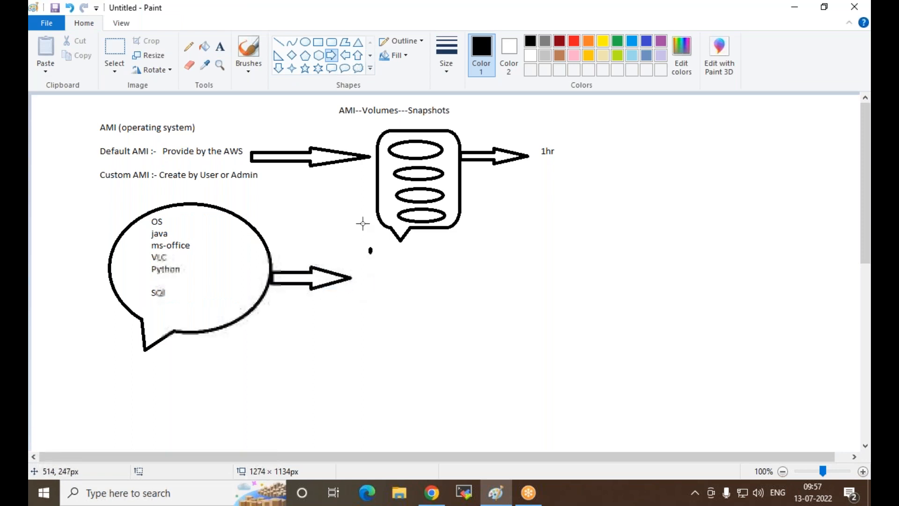
click(332, 68)
drag(354, 247, 413, 371)
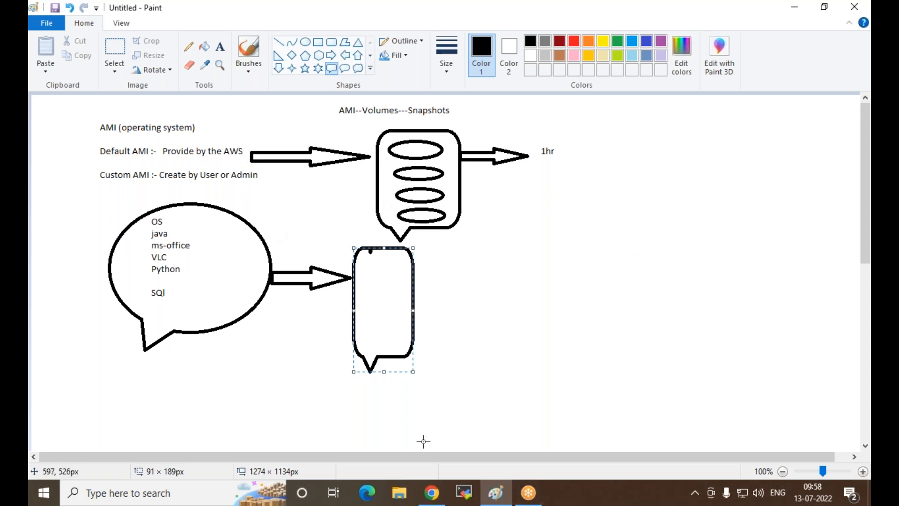
Step: Switch to Chrome and go from the instance launch page to the EC2 Key Pairs page
click(431, 492)
click(695, 233)
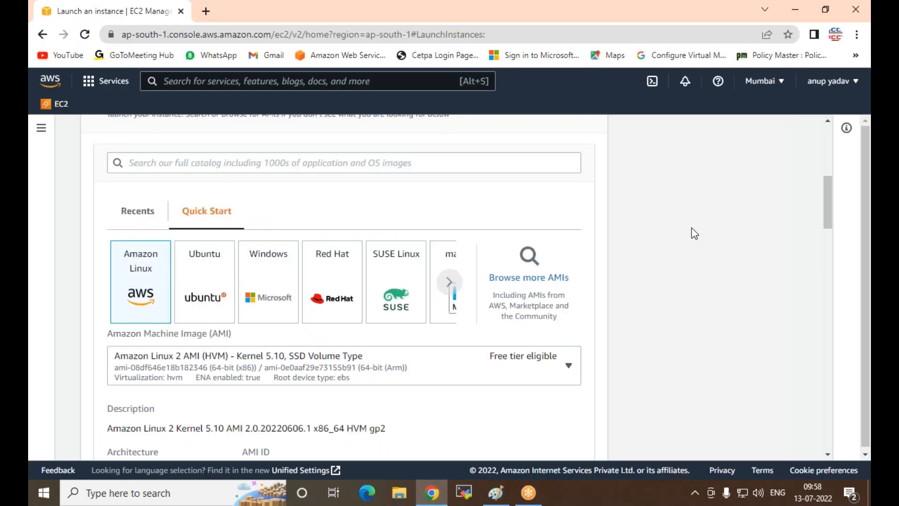
scroll(590, 183, up, 6)
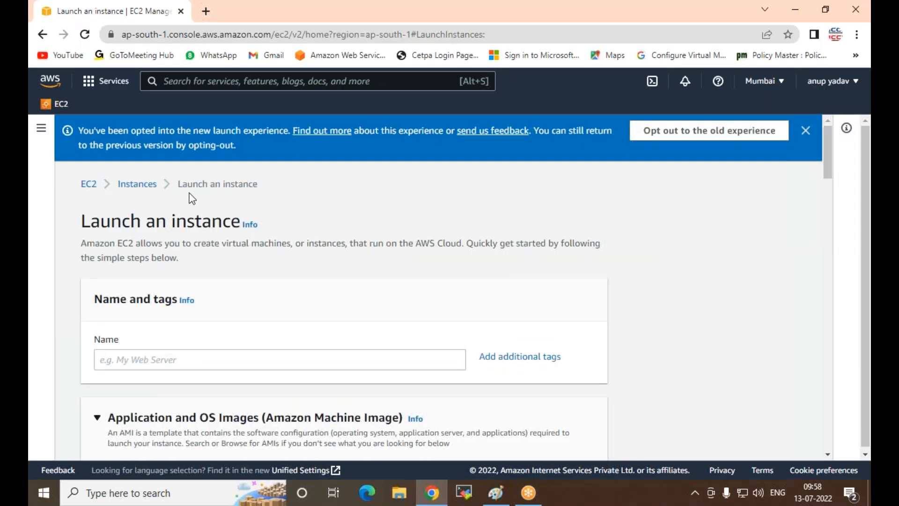
click(89, 184)
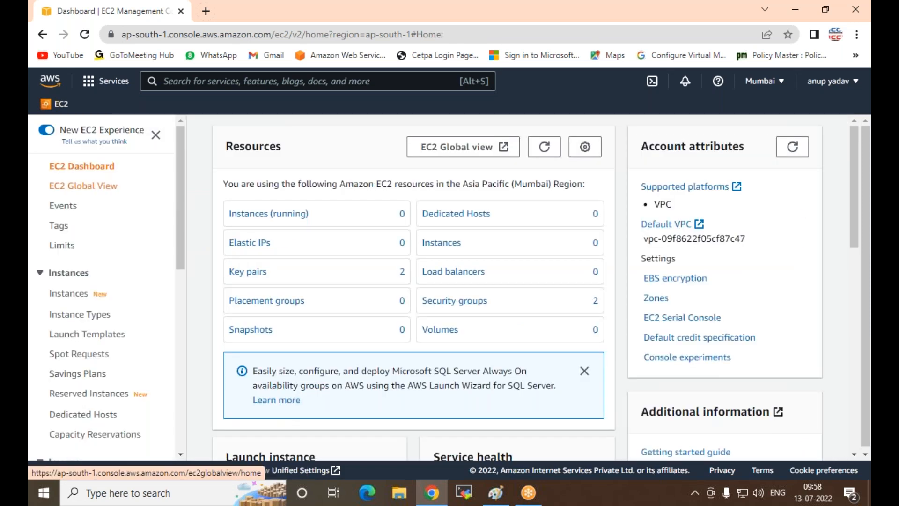
scroll(75, 295, down, 3)
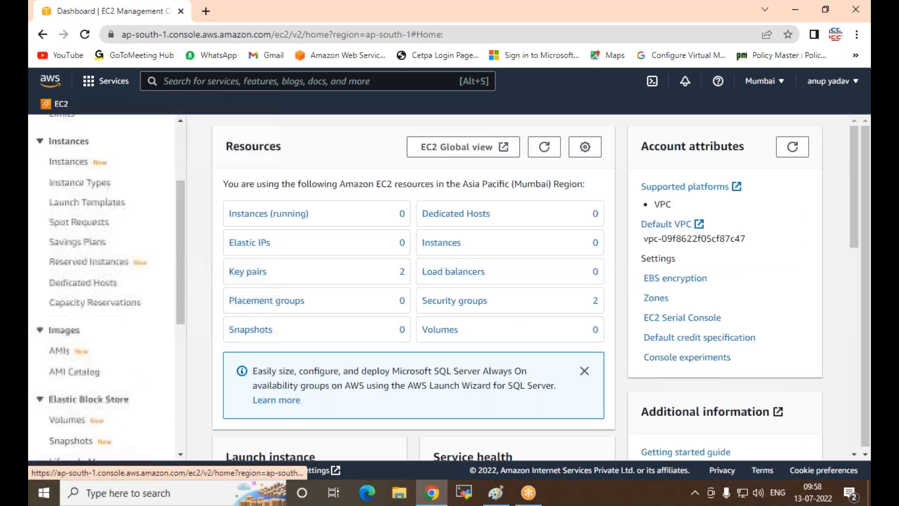
scroll(75, 295, down, 3)
scroll(77, 312, down, 3)
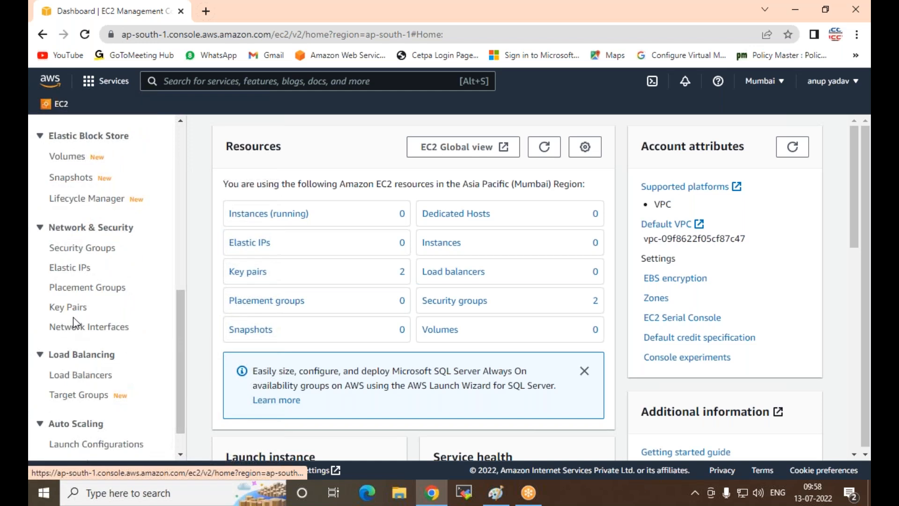
click(70, 308)
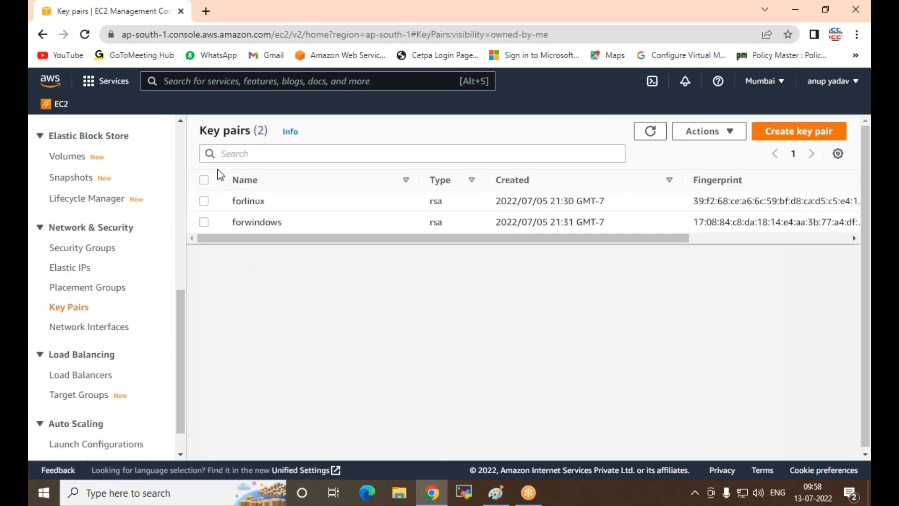
Step: Delete both key pairs, forlinux and forwindows, confirming with "delete"
click(204, 181)
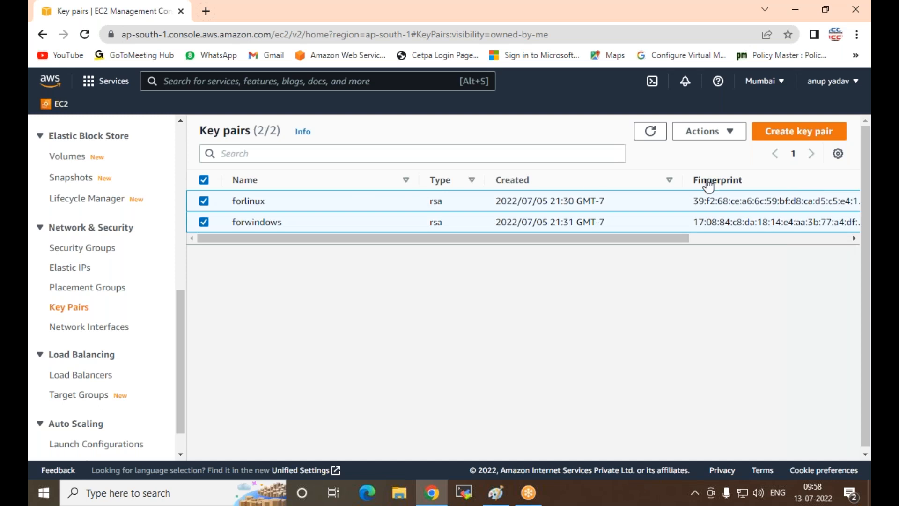
click(726, 132)
click(701, 172)
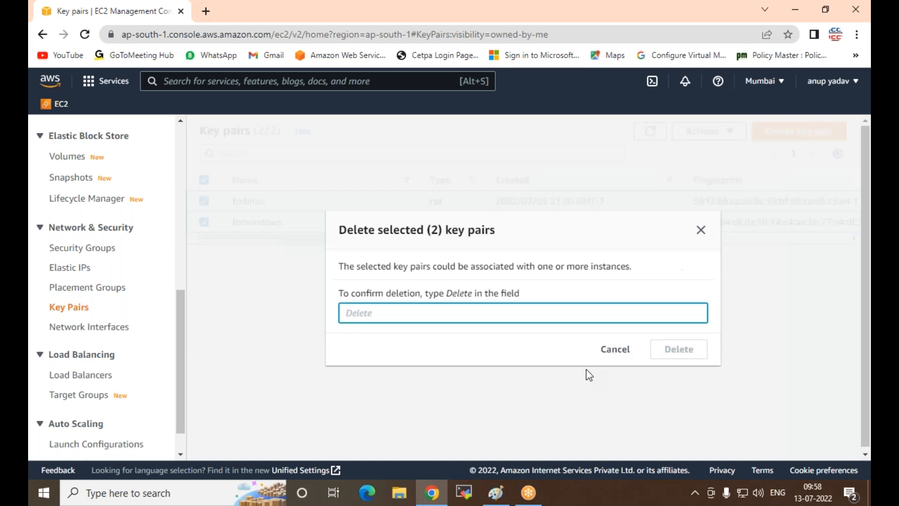
text(delete)
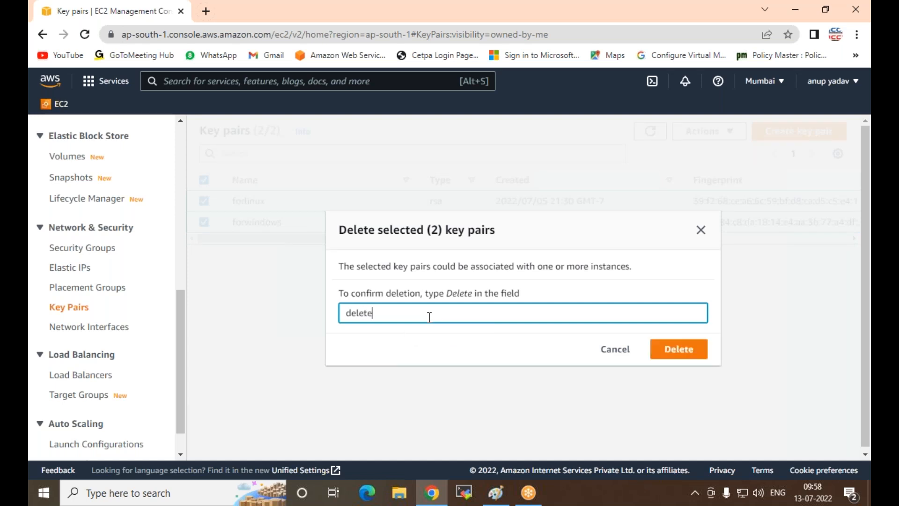
click(679, 355)
click(679, 355)
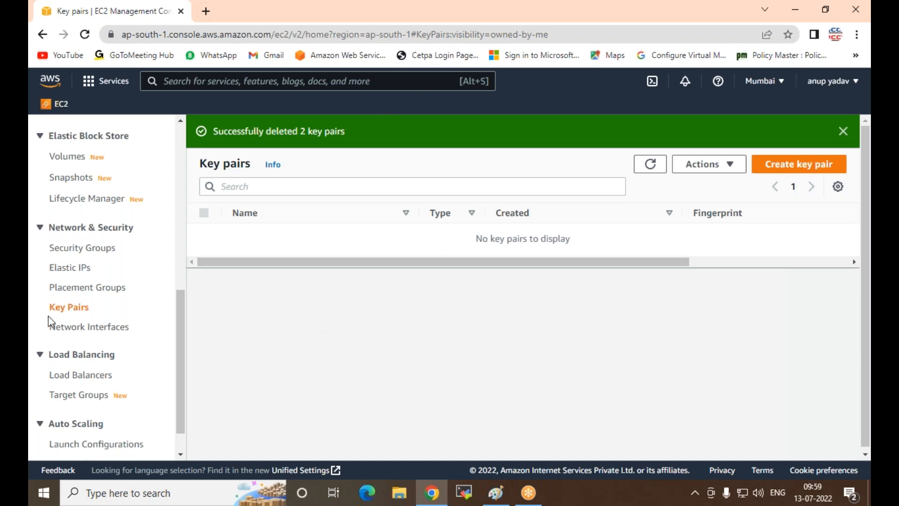
Step: Create a key pair named Windows-Key with the .pem private key file format
click(802, 170)
click(215, 295)
text(WIN-ke)
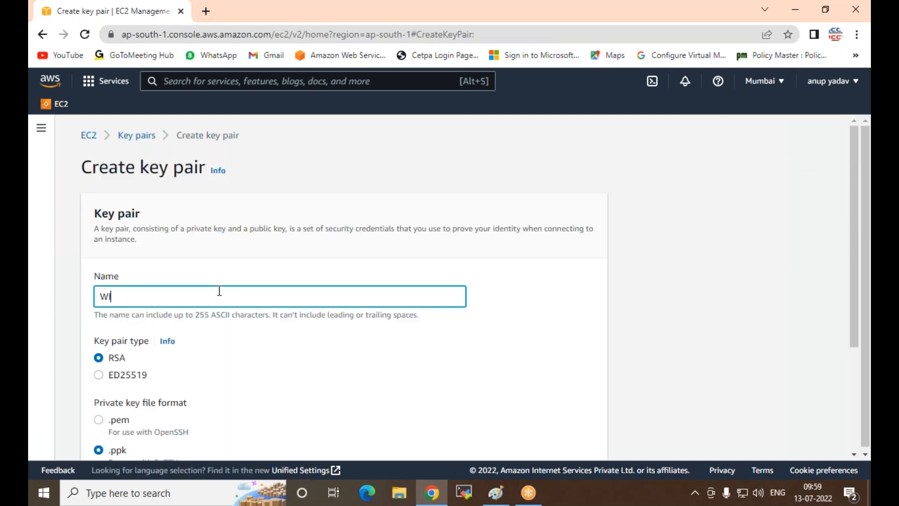
text(y)
key(BackSpace)
key(BackSpace)
key(BackSpace)
key(BackSpace)
key(BackSpace)
key(BackSpace)
key(BackSpace)
text(Windows-Key)
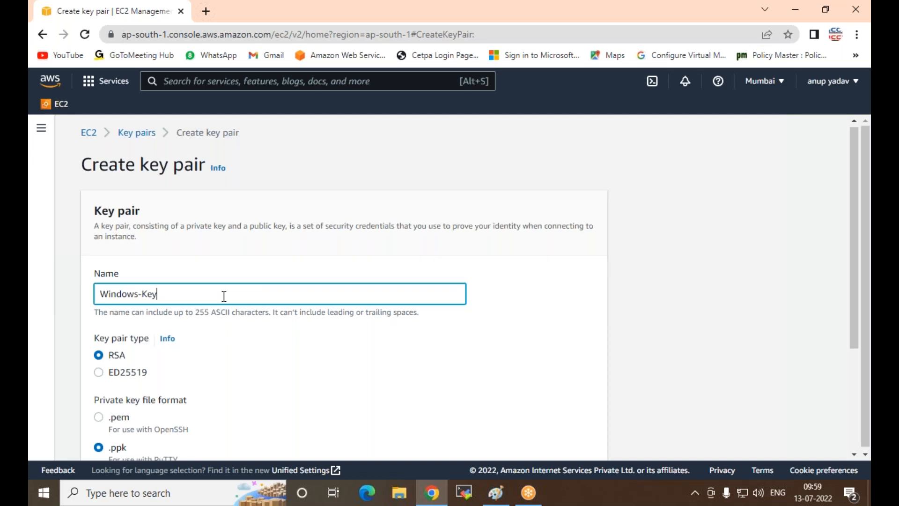
scroll(223, 297, down, 3)
click(99, 260)
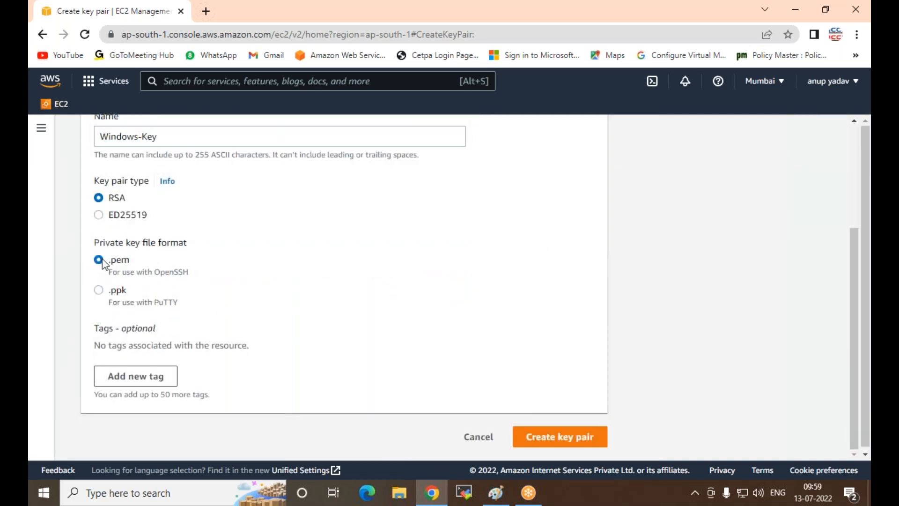
click(527, 440)
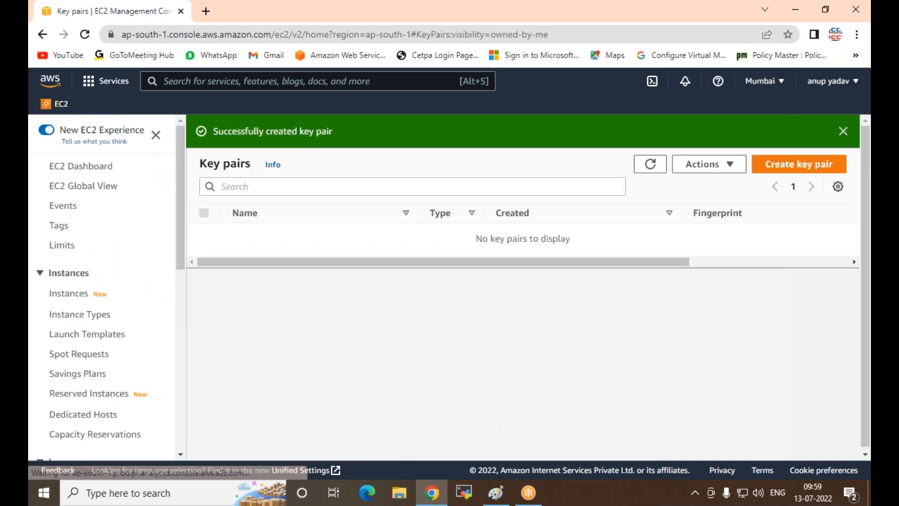
Step: Open the Security Groups page and delete the web-sg security group
scroll(94, 270, down, 3)
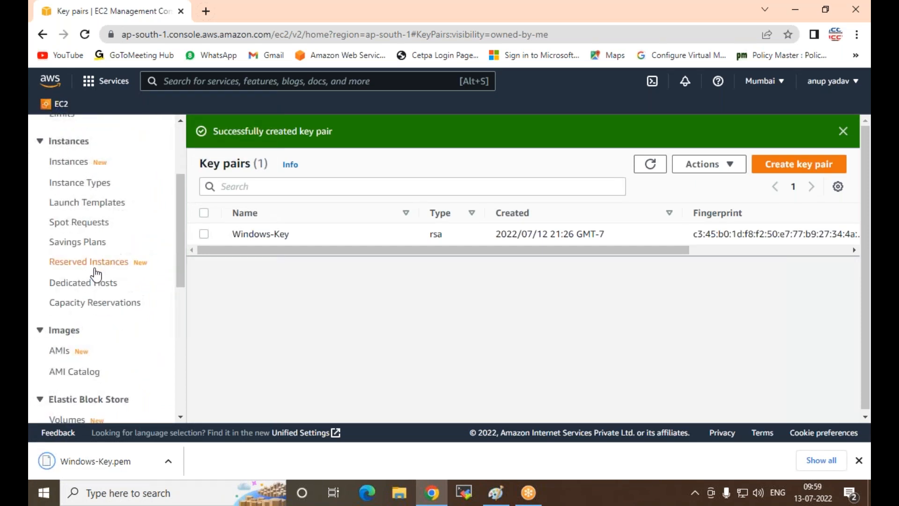
scroll(80, 342, down, 3)
scroll(79, 337, up, 6)
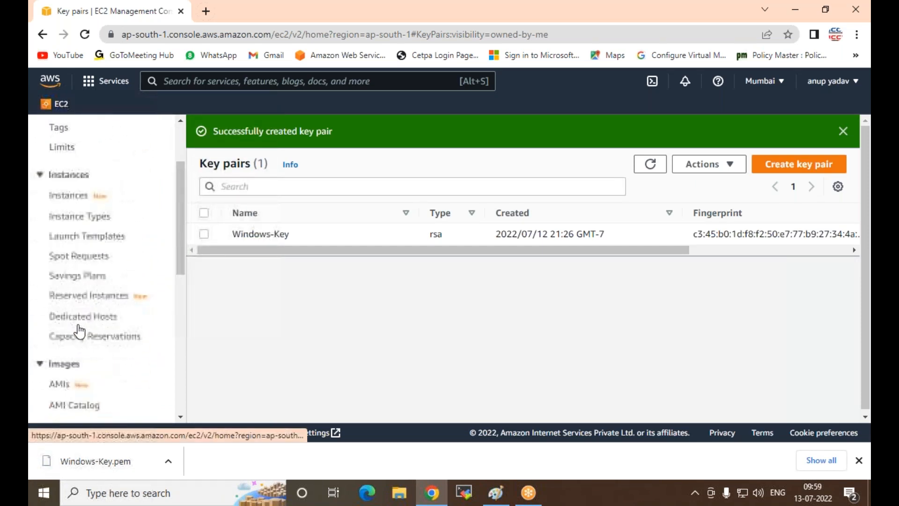
scroll(75, 319, down, 6)
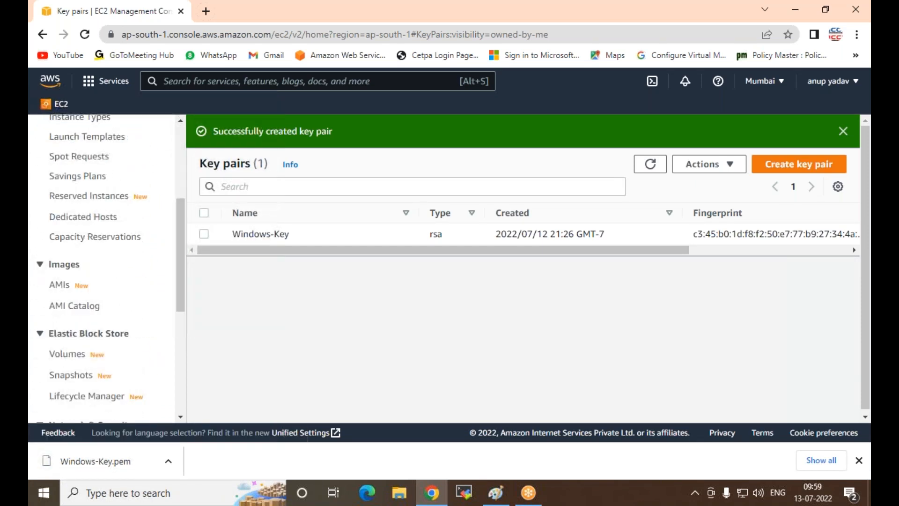
click(80, 318)
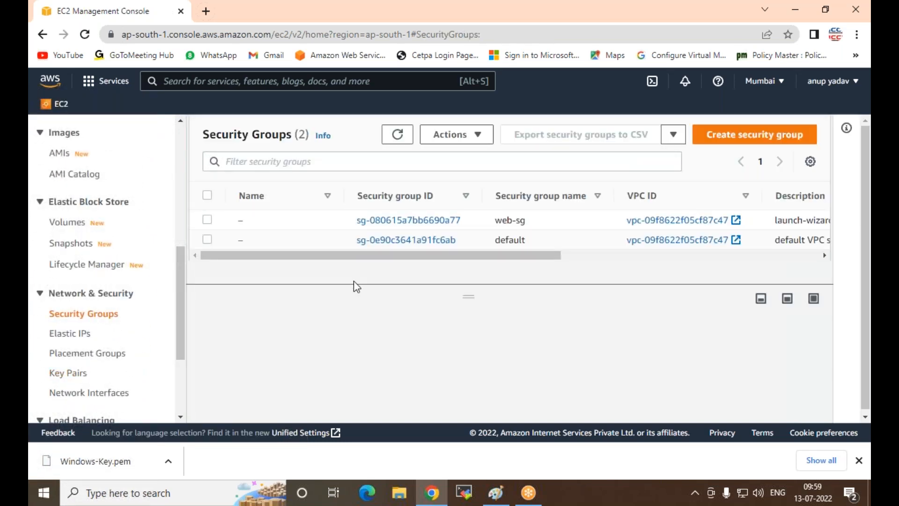
click(211, 219)
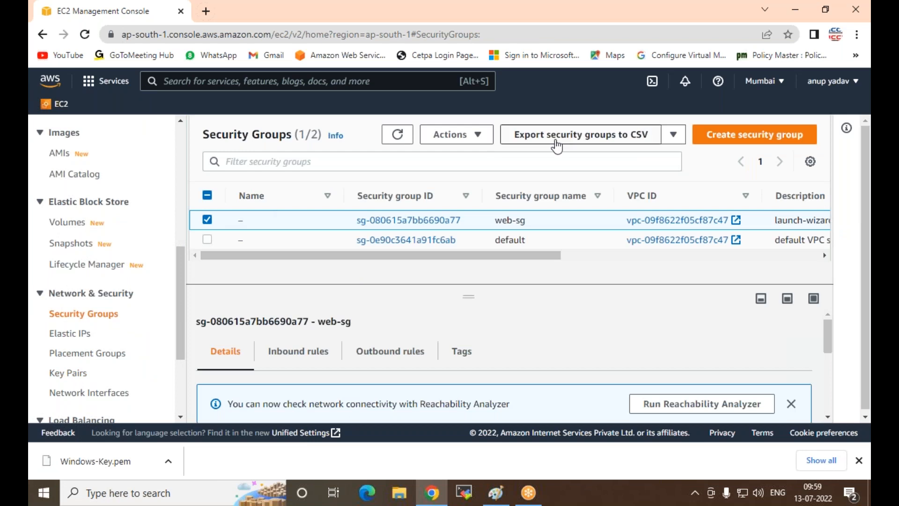
click(480, 134)
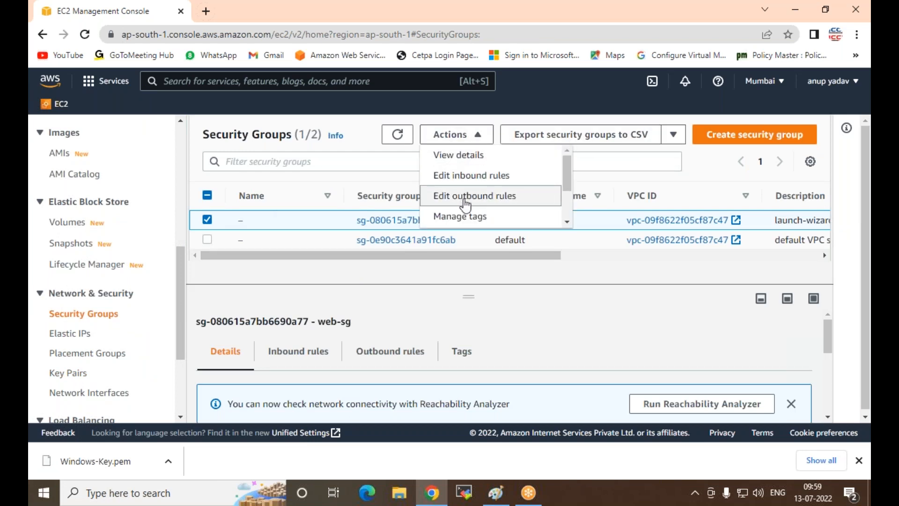
scroll(463, 199, down, 2)
click(453, 219)
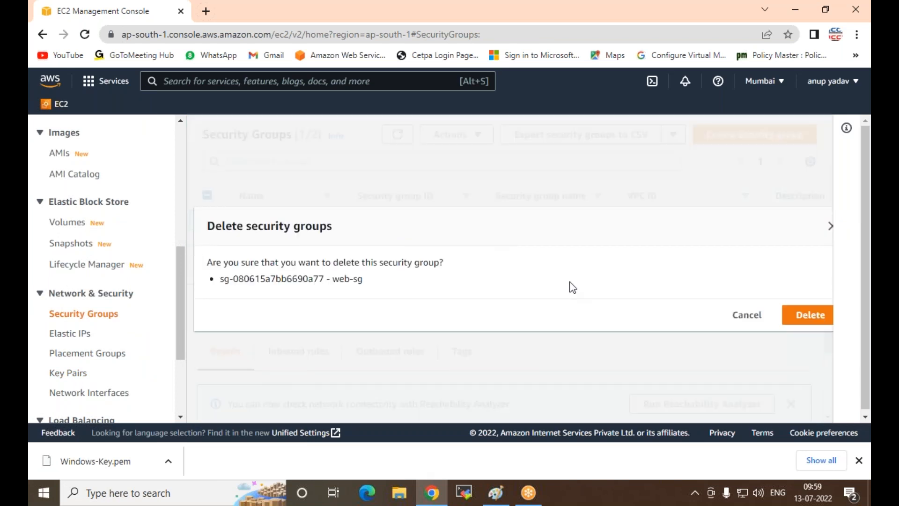
click(812, 315)
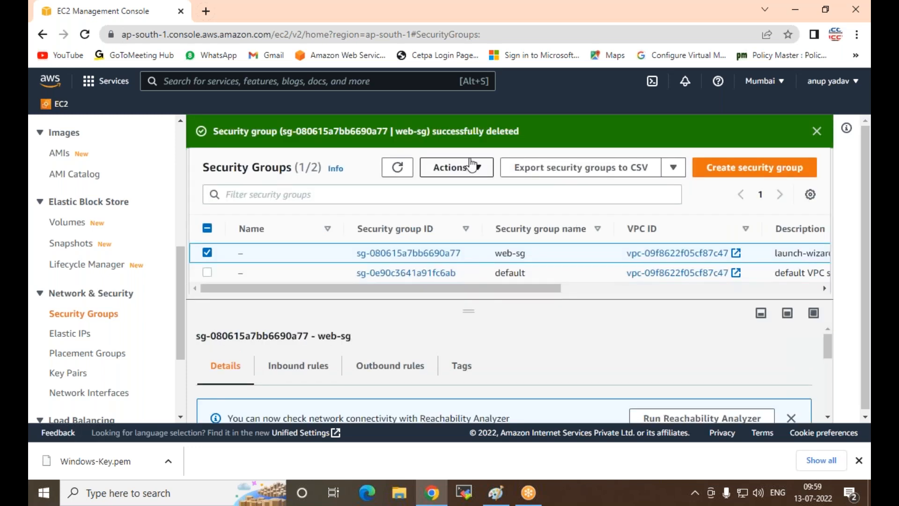
Step: Start a new security group named Windows-SG with description Allow-protocol and reselect VPC vpc-09f8622f05cf87c47
click(724, 177)
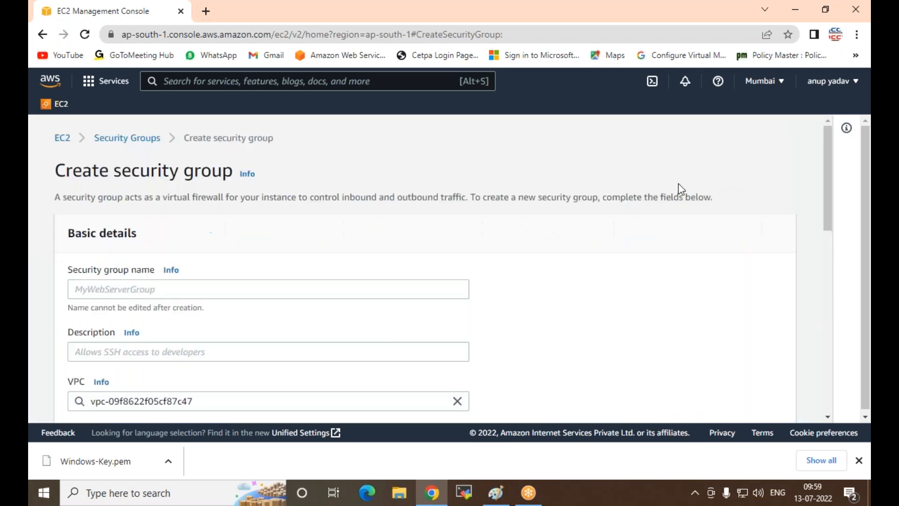
click(134, 291)
text(Wi)
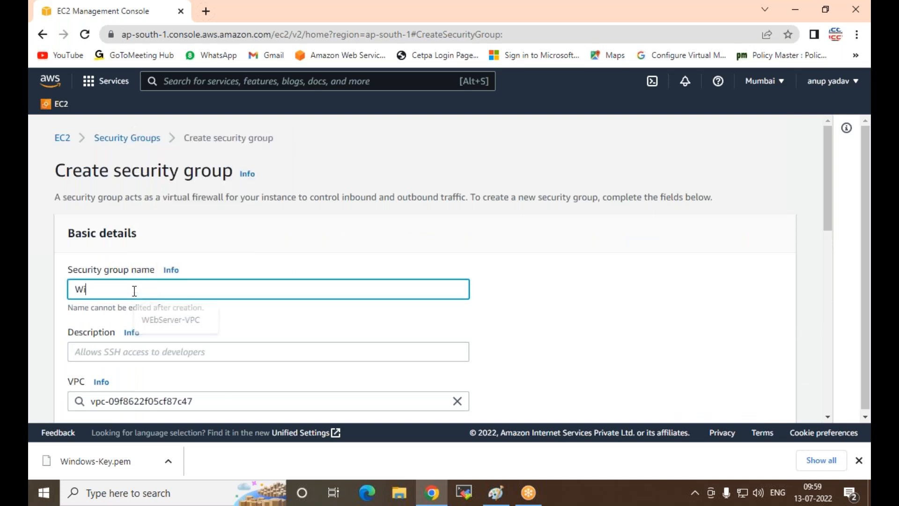
text(ndows-SG)
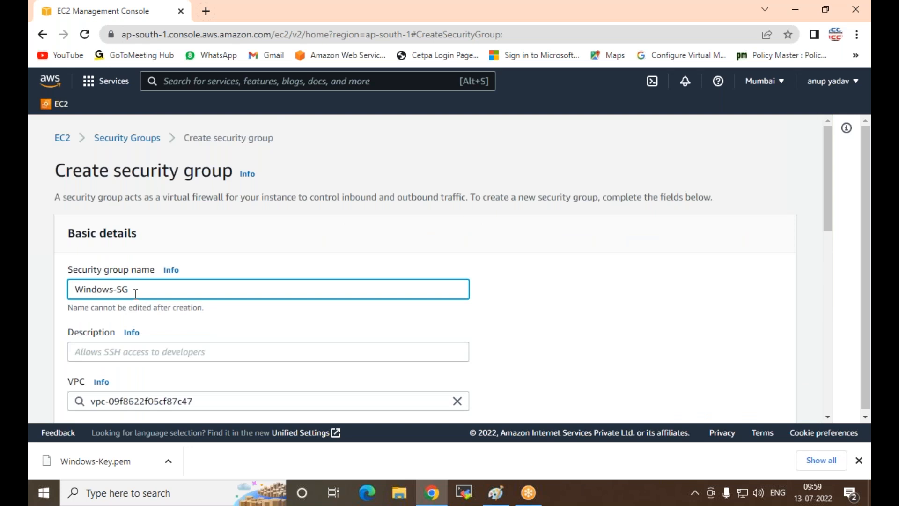
scroll(135, 291, down, 3)
click(137, 219)
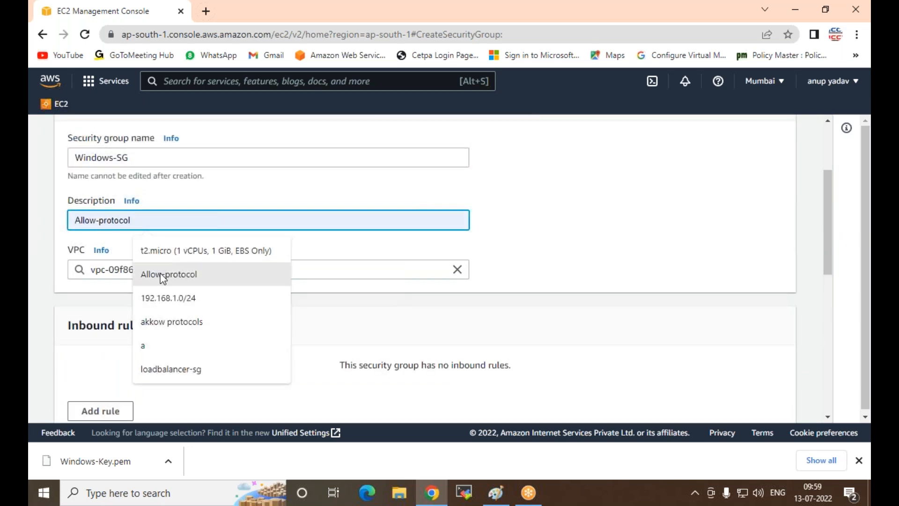
click(162, 274)
click(206, 269)
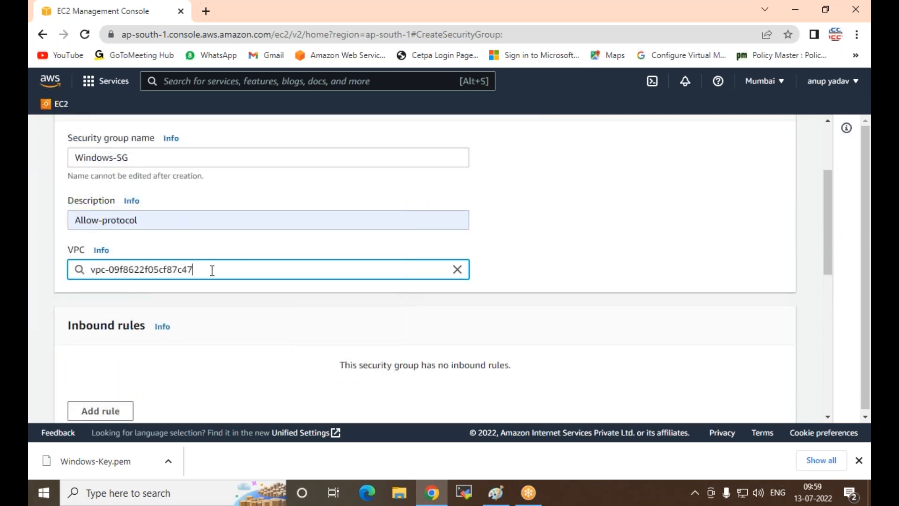
click(457, 270)
click(222, 294)
Step: Add an inbound rule of type RDP to the new security group
scroll(212, 296, down, 3)
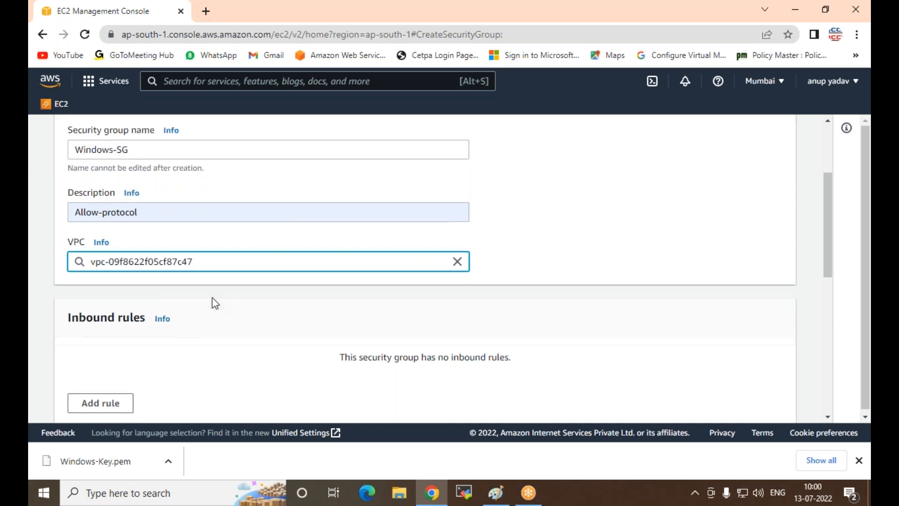
click(86, 277)
click(109, 265)
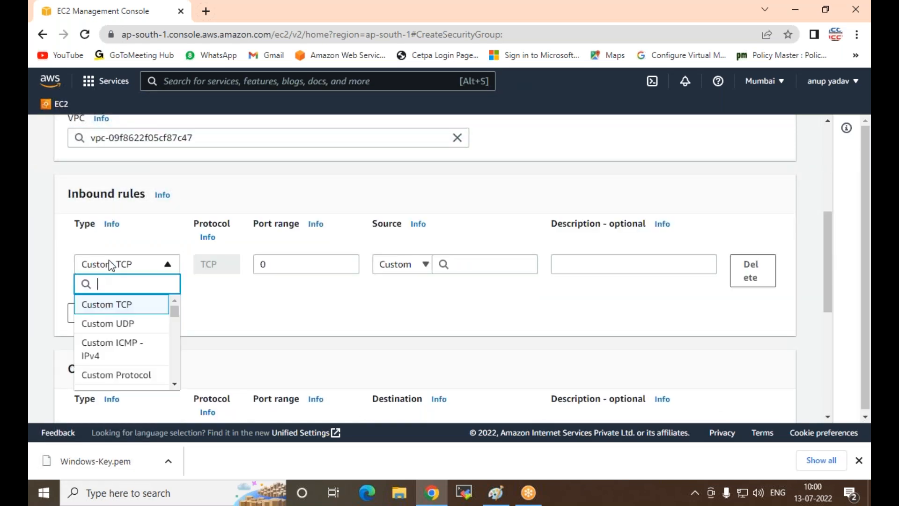
text(rdp)
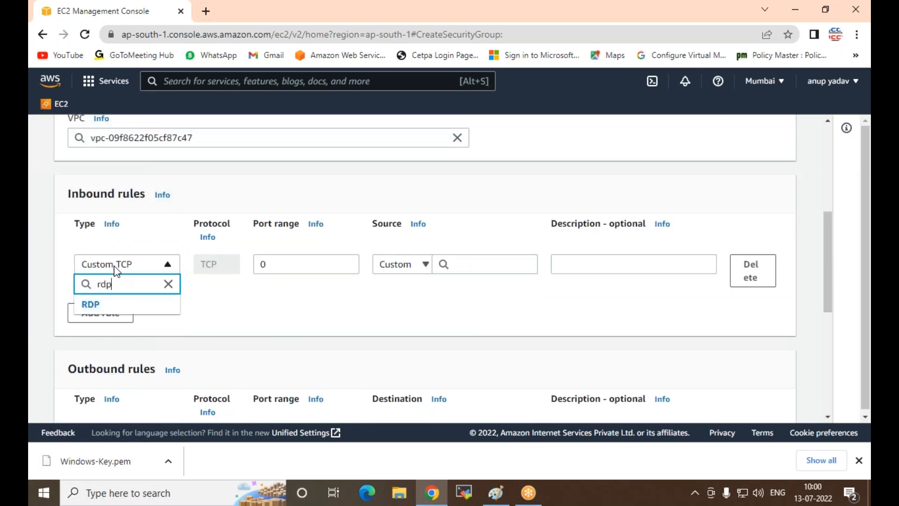
click(94, 304)
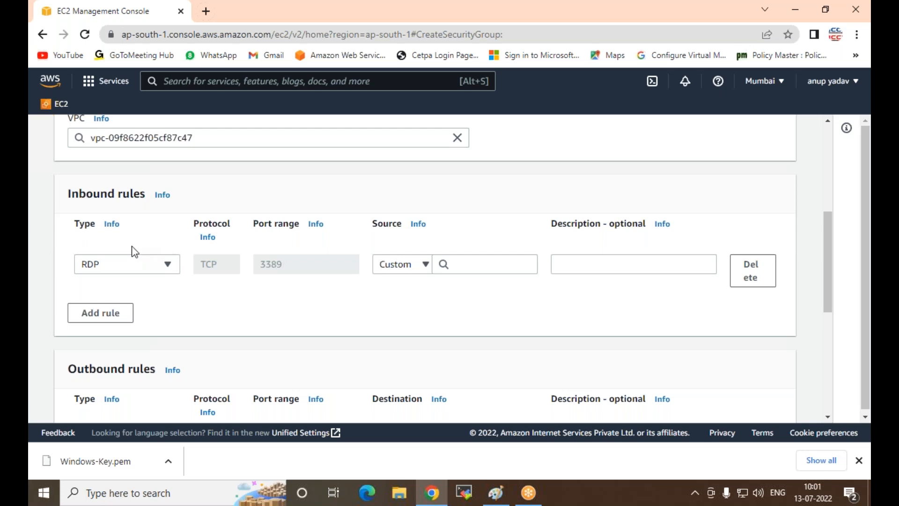
Step: Add a second inbound rule of type All traffic
click(94, 314)
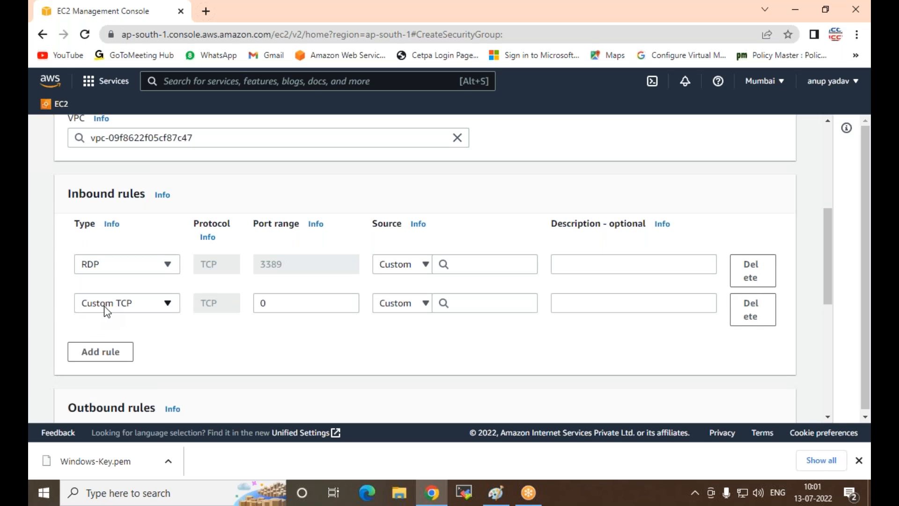
click(107, 309)
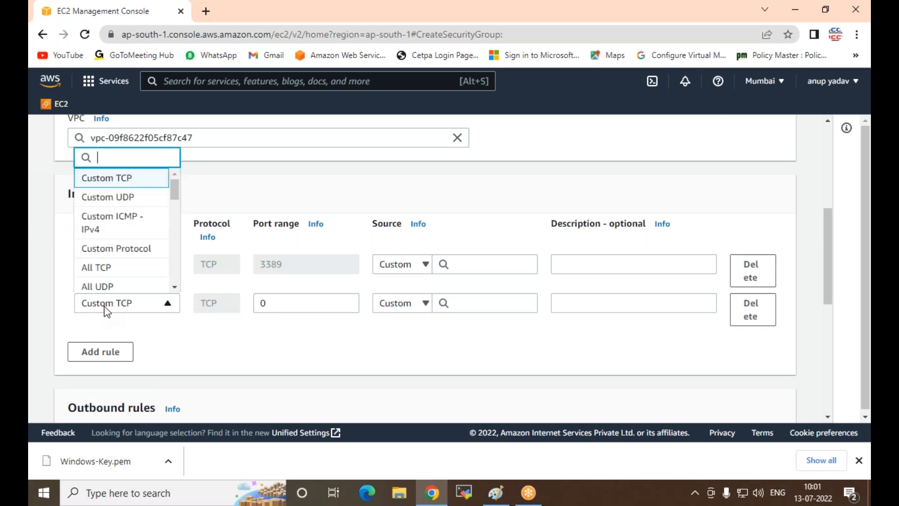
scroll(114, 283, down, 2)
click(115, 280)
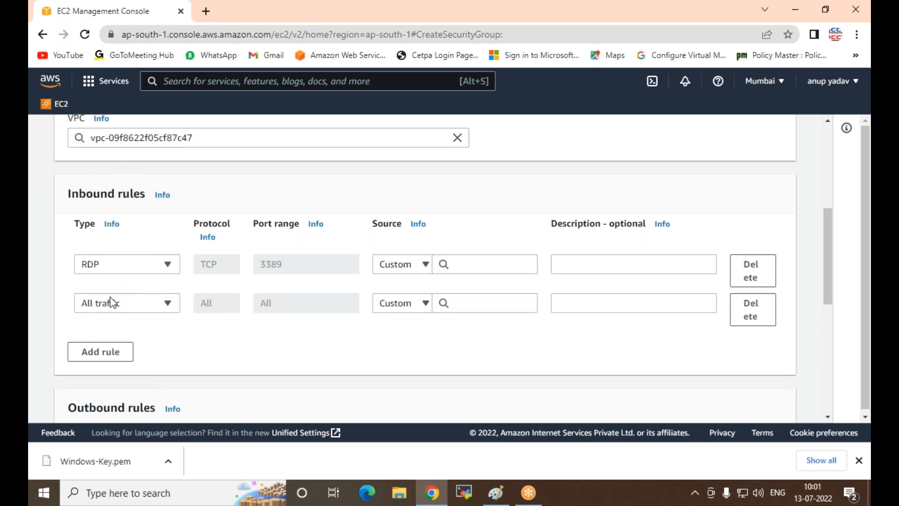
Step: Add a third inbound rule of type All traffic to the new security group
click(93, 354)
click(113, 344)
scroll(106, 323, down, 4)
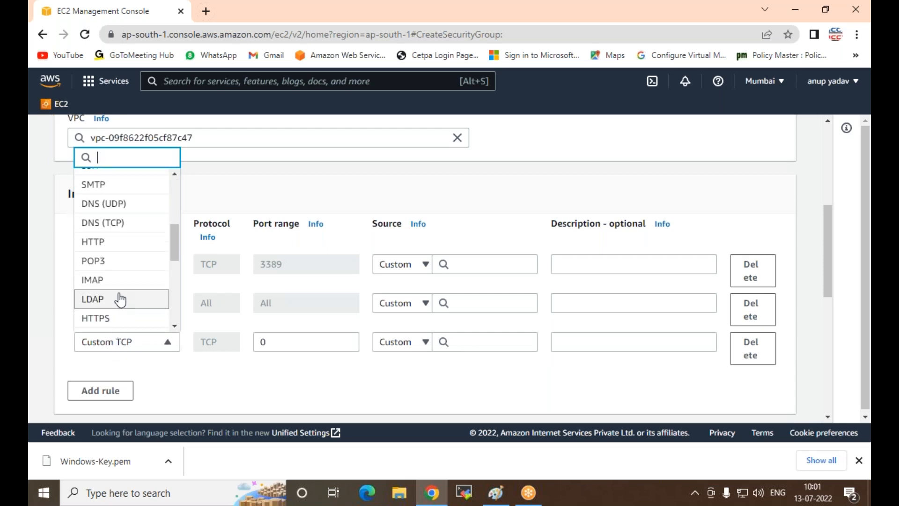
scroll(121, 290, up, 2)
click(101, 212)
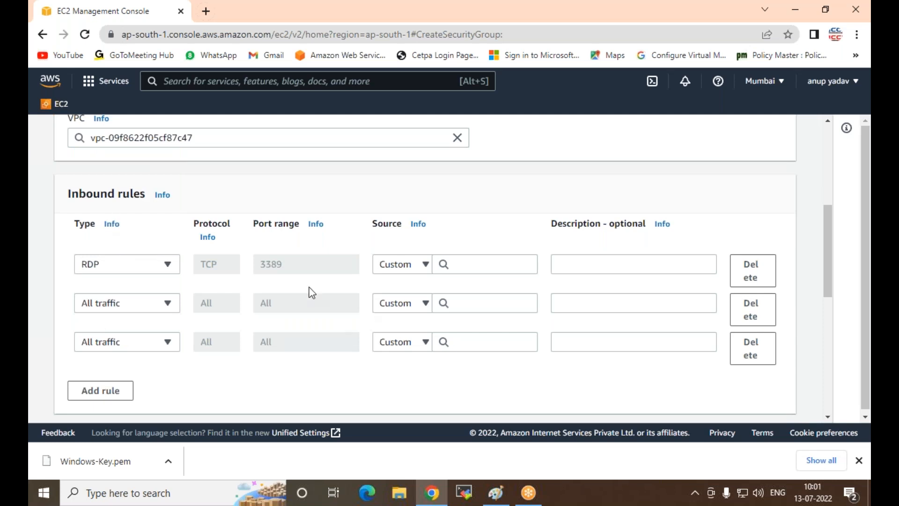
Step: Try 1.1.1.1 as the custom source of the RDP rule and clear the entry
click(405, 265)
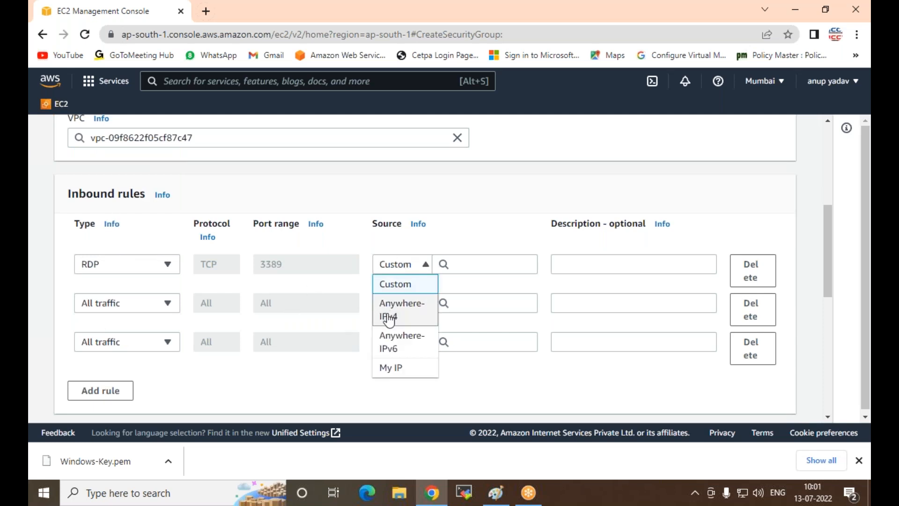
click(457, 260)
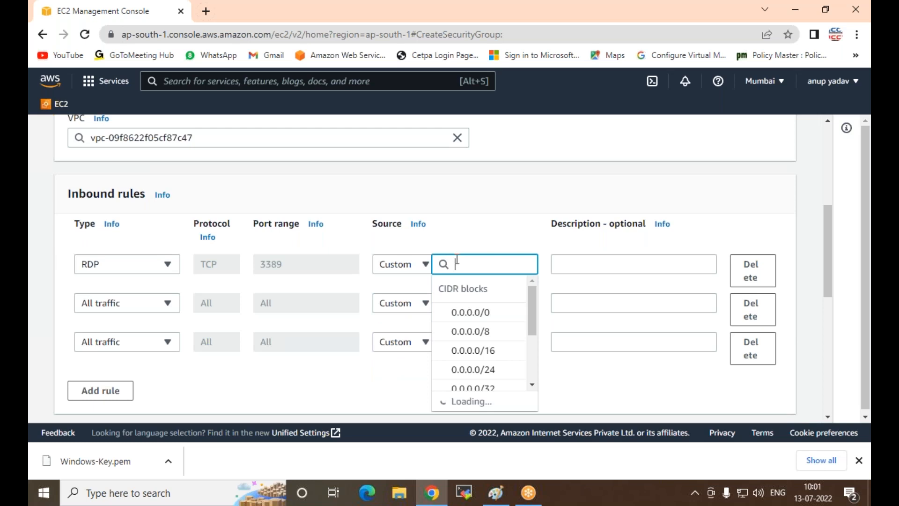
text(1.1.1.1)
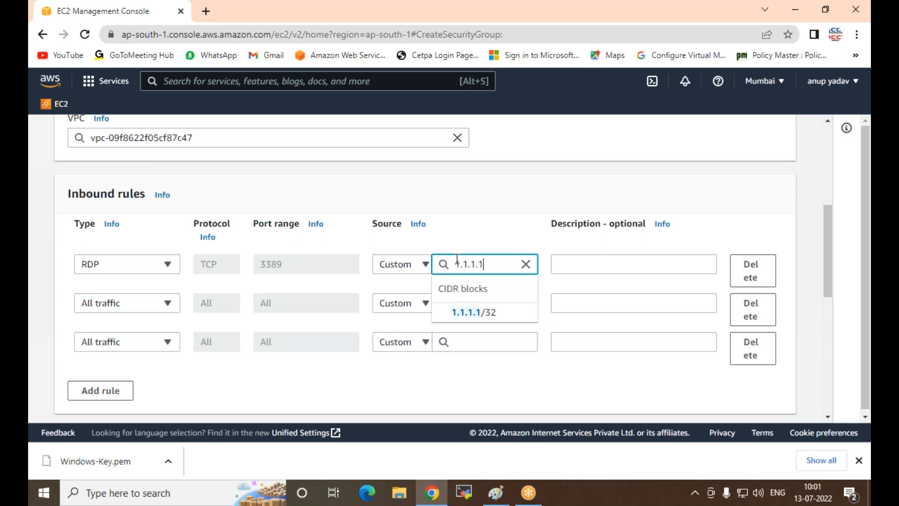
key(BackSpace)
key(BackSpace)
key(BackSpace)
key(BackSpace)
key(BackSpace)
key(BackSpace)
key(BackSpace)
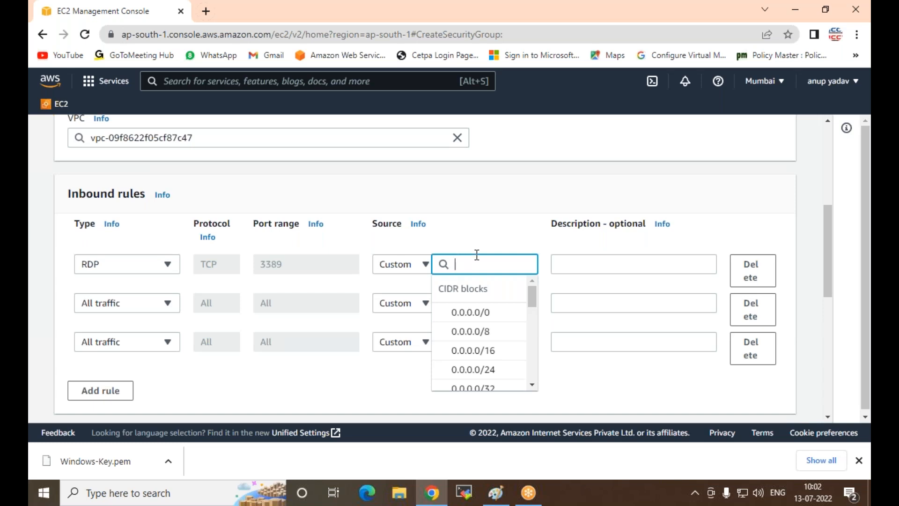
Step: Set the RDP rule's source to Anywhere-IPv4 and the source of both All traffic rules to Anywhere-IPv6
click(406, 266)
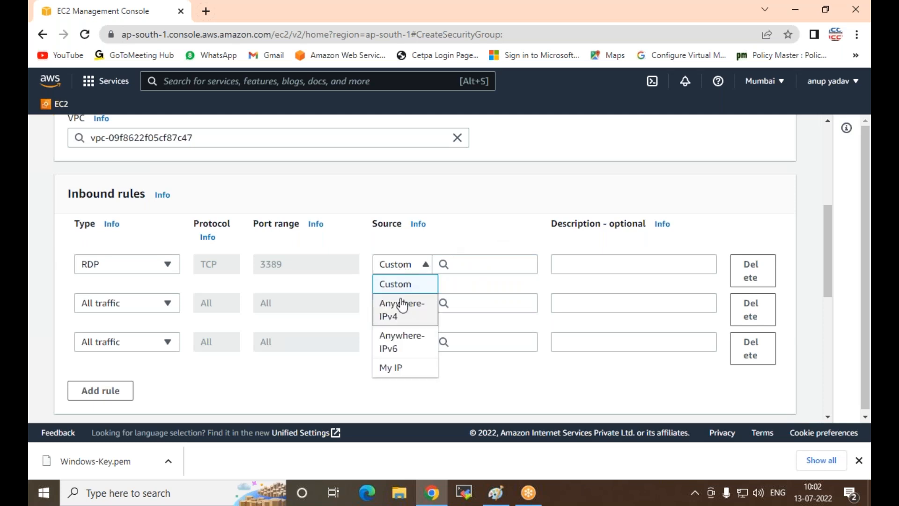
click(399, 317)
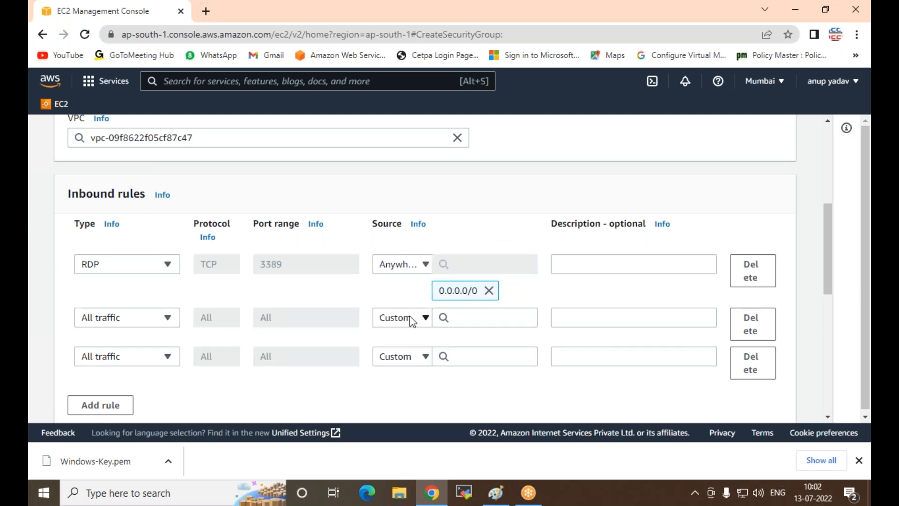
click(410, 319)
click(393, 277)
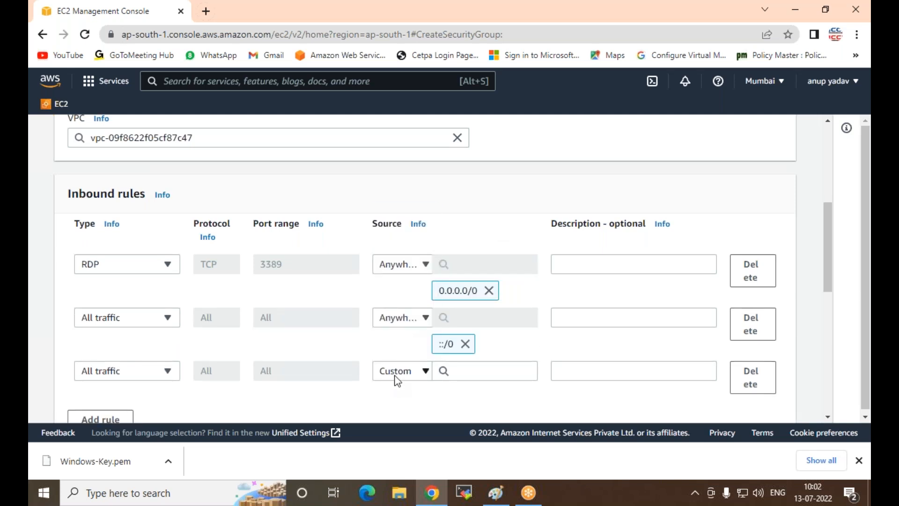
click(395, 371)
click(402, 325)
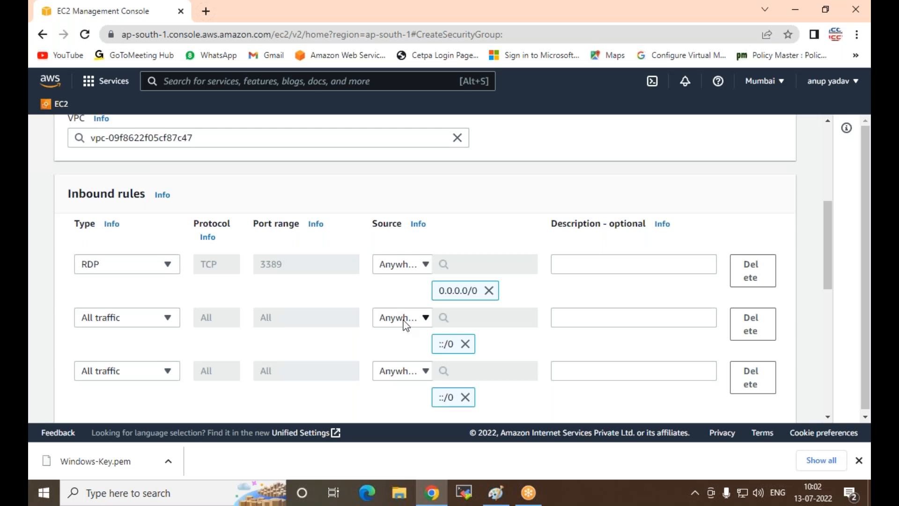
Step: Remove the ::/0 source from the first All traffic rule and set its source to Anywhere-IPv4
scroll(315, 228, down, 3)
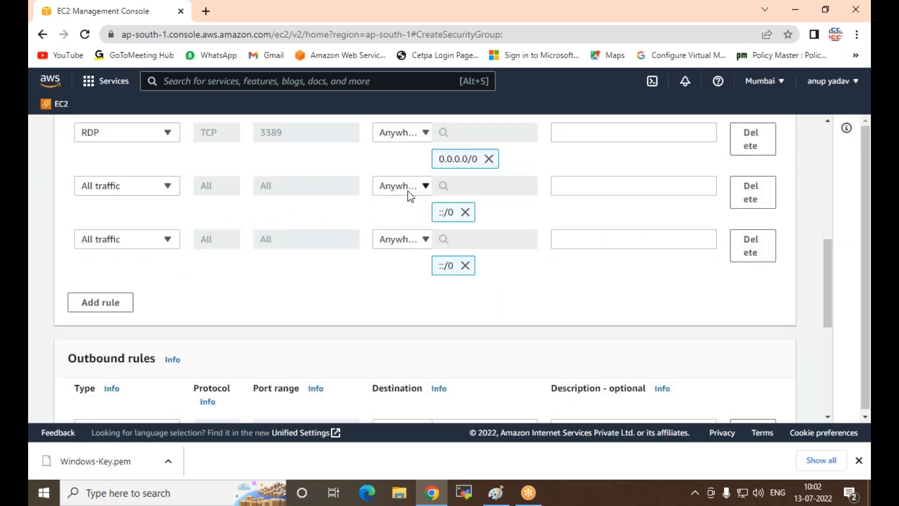
click(465, 214)
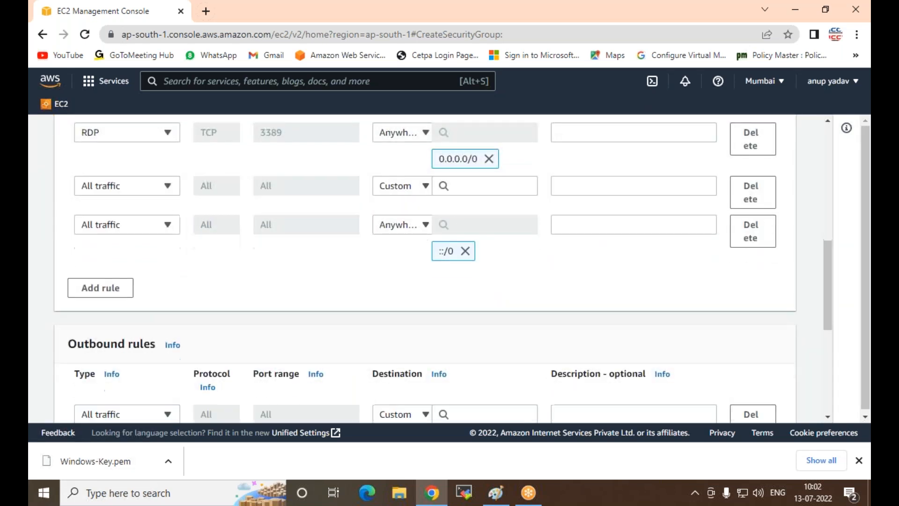
click(416, 187)
click(282, 263)
click(415, 189)
click(399, 237)
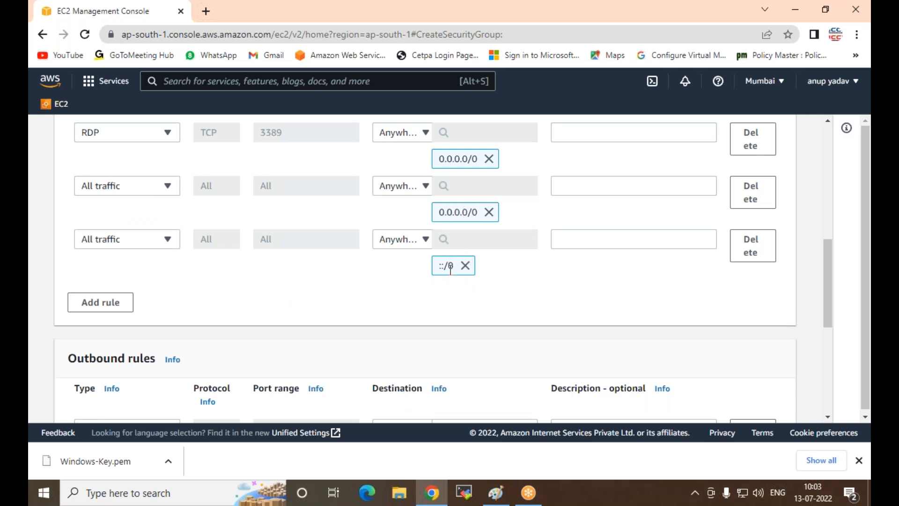
Step: Create the Windows-SG security group and review its inbound rules
scroll(472, 265, down, 6)
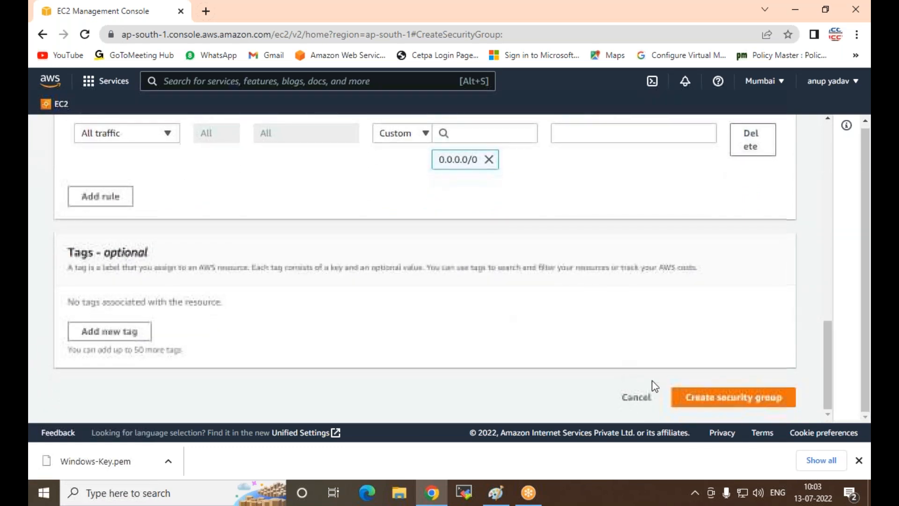
click(692, 406)
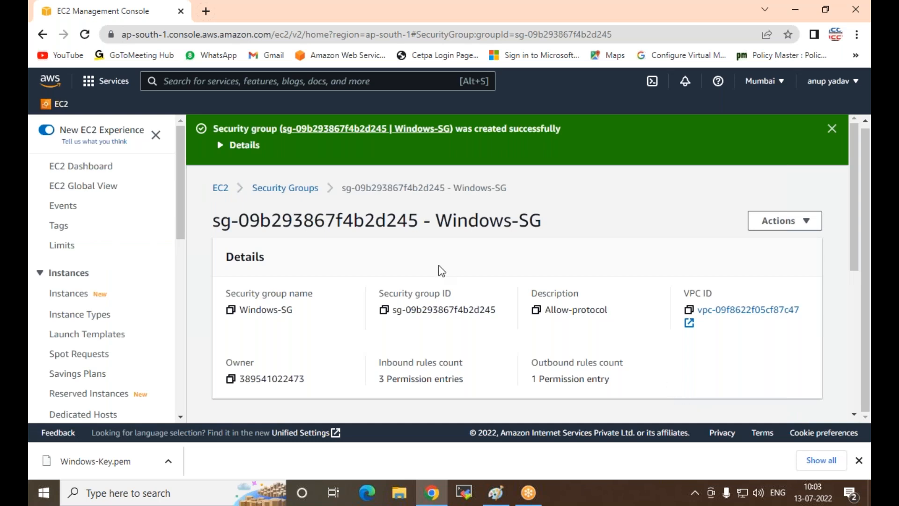
scroll(187, 215, down, 6)
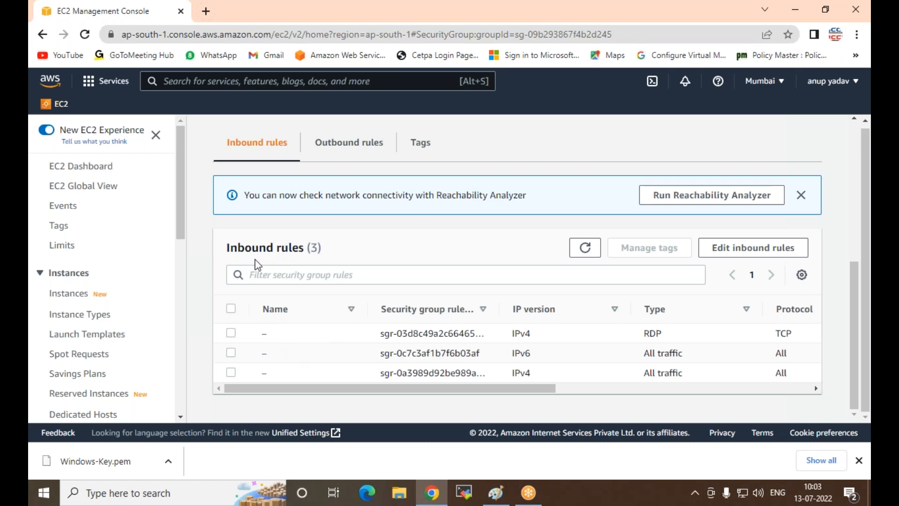
scroll(245, 290, up, 1)
scroll(246, 291, down, 1)
Step: Open the Instances page and start launching a new instance named WEb1
click(67, 295)
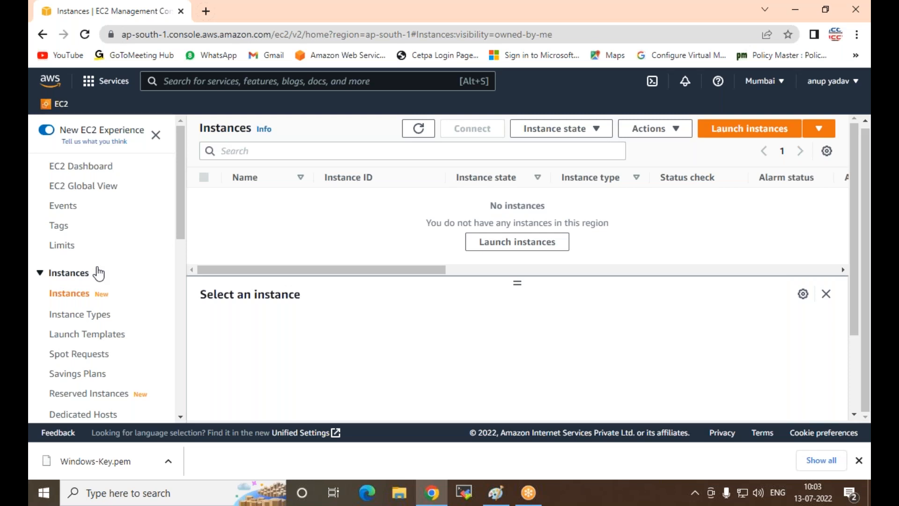
click(737, 137)
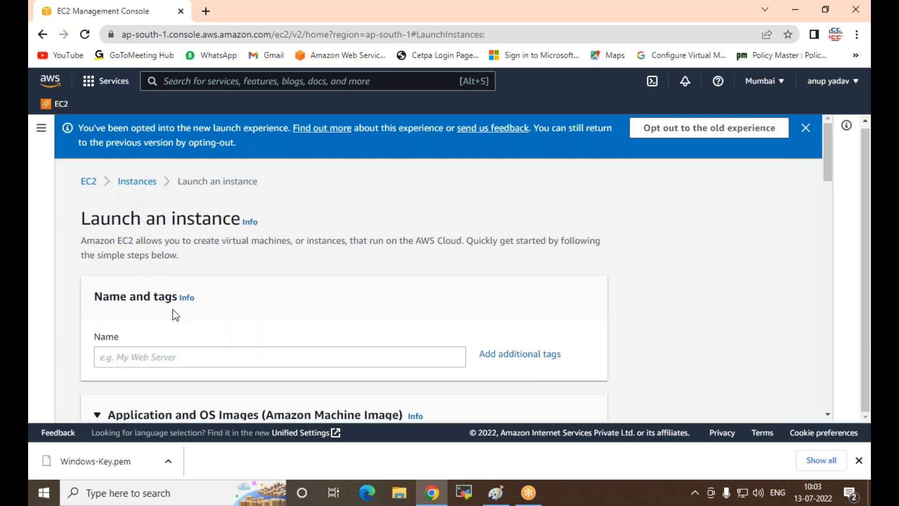
scroll(228, 314, down, 1)
click(246, 289)
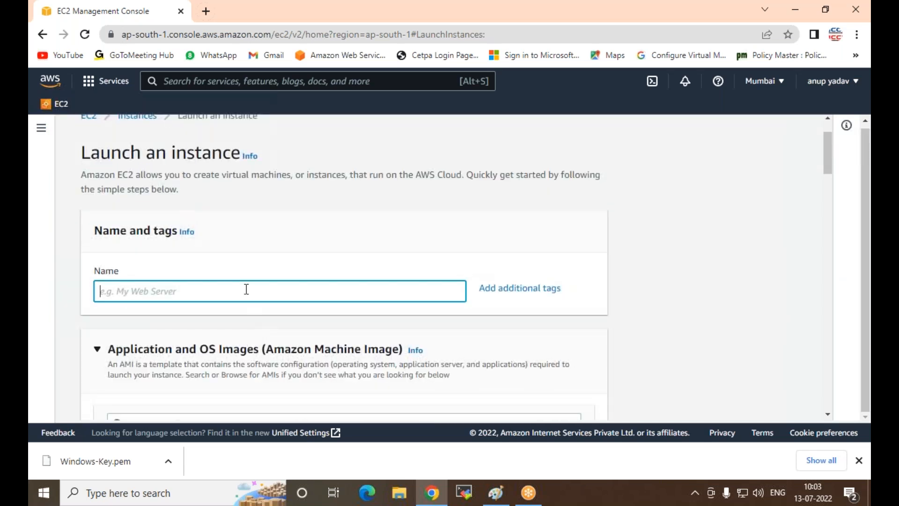
text(WEb1)
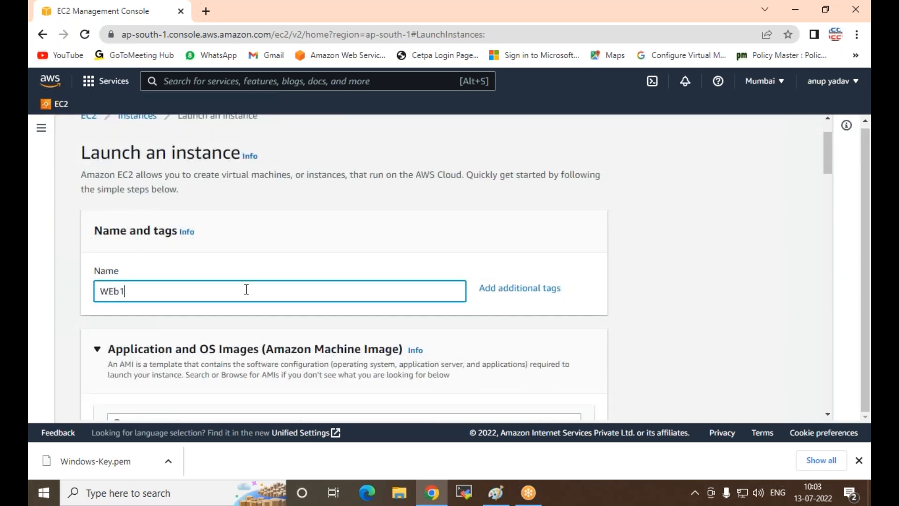
Step: Choose the Microsoft Windows Server 2012 R2 Base image as the instance's AMI
scroll(211, 225, down, 4)
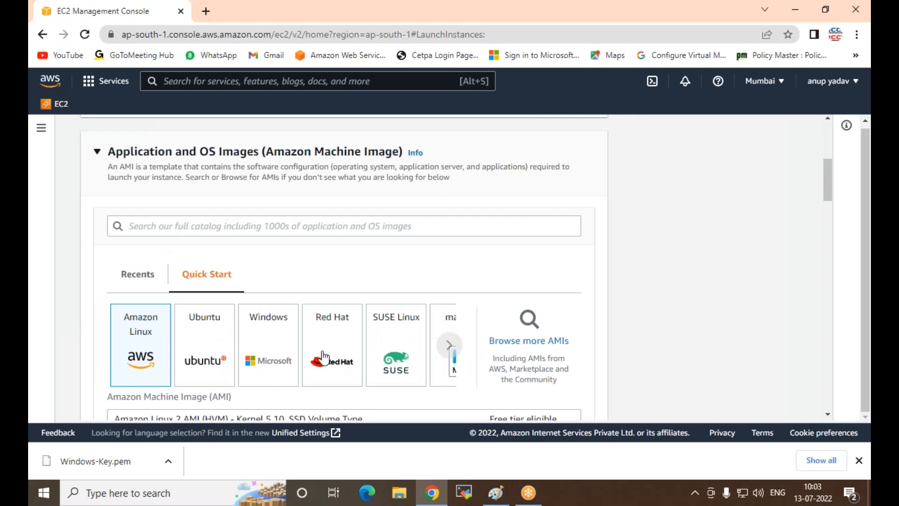
click(254, 352)
scroll(281, 345, down, 2)
click(275, 297)
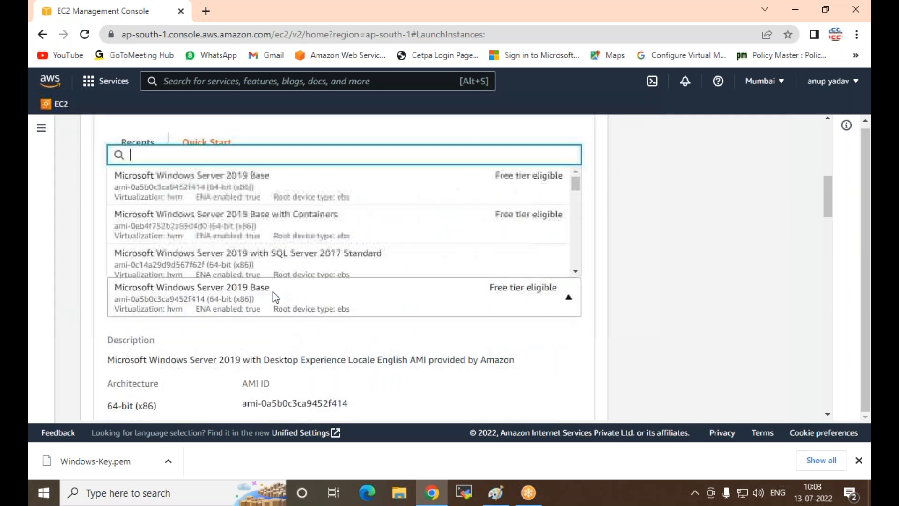
text(2012)
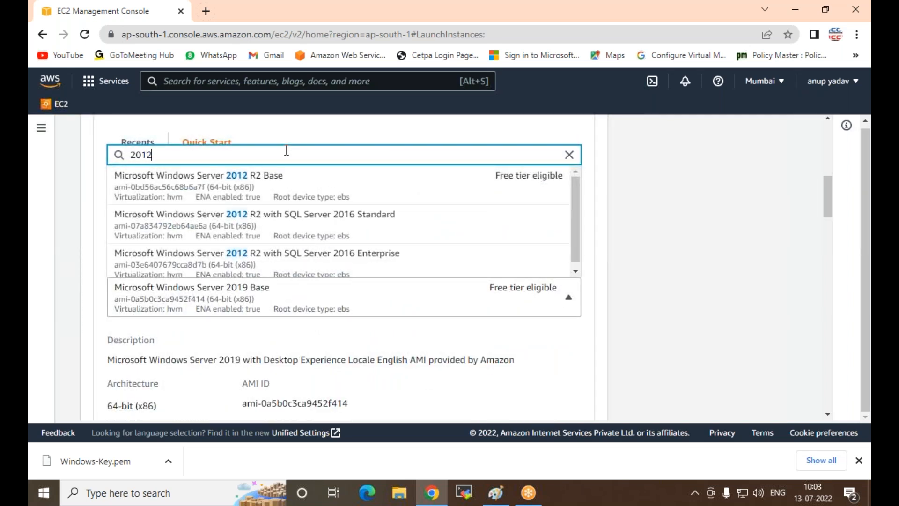
click(192, 190)
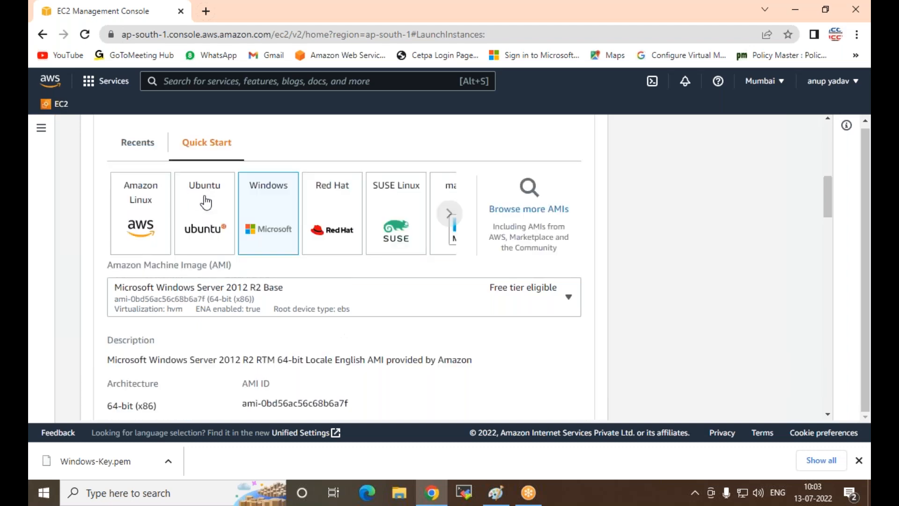
Step: Select Windows-Key as the instance's login key pair
scroll(160, 287, down, 4)
scroll(166, 281, down, 4)
scroll(172, 190, down, 3)
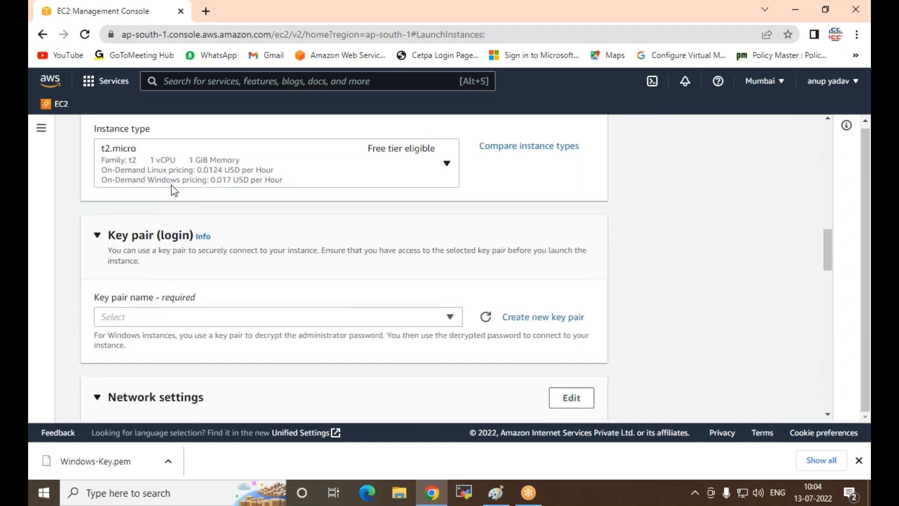
click(193, 190)
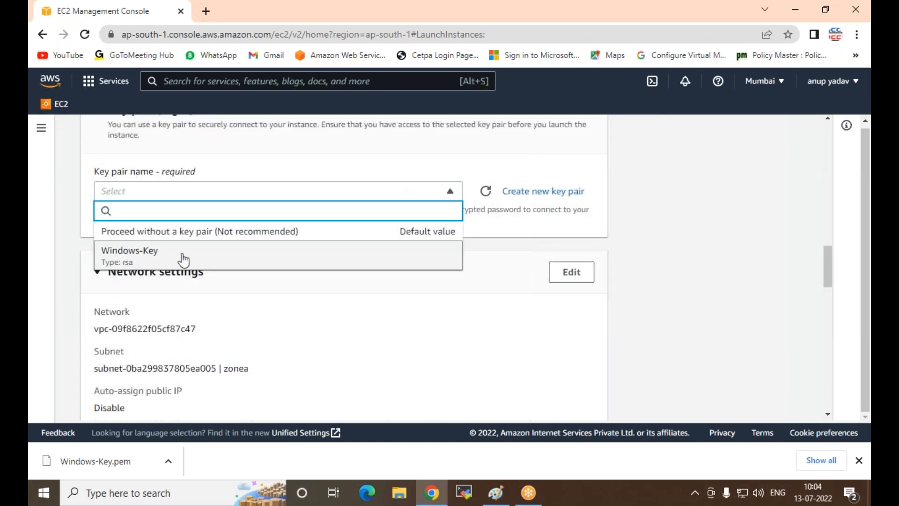
click(169, 258)
Step: Edit the network settings, keeping the zonea subnet in ap-south-1a and enabling auto-assign public IP
scroll(423, 221, down, 4)
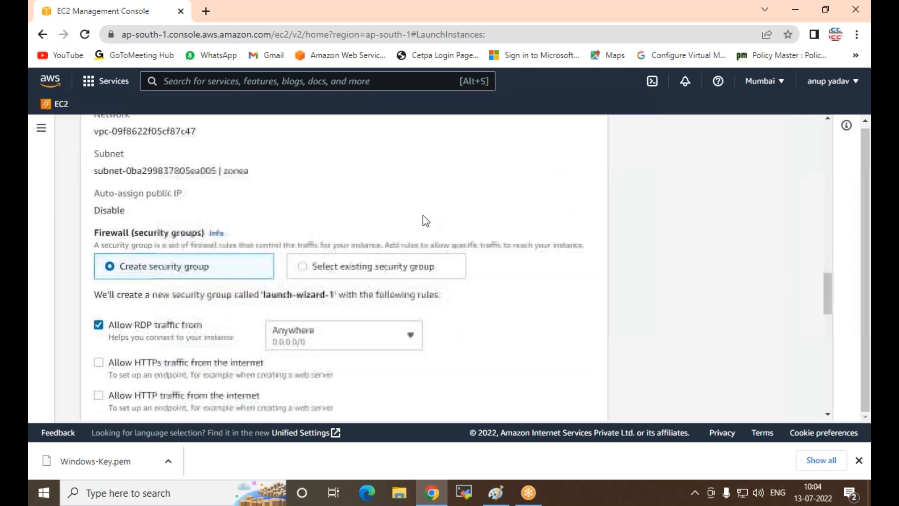
scroll(399, 240, up, 3)
click(568, 209)
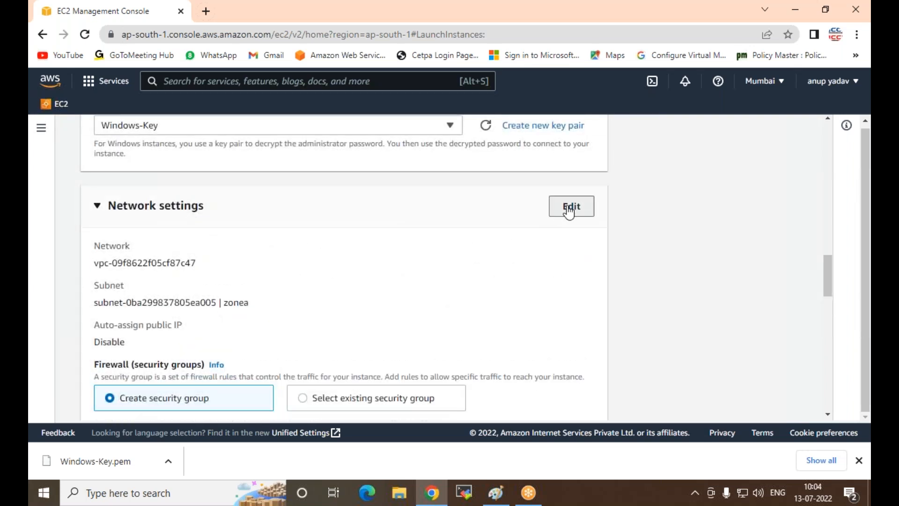
click(343, 313)
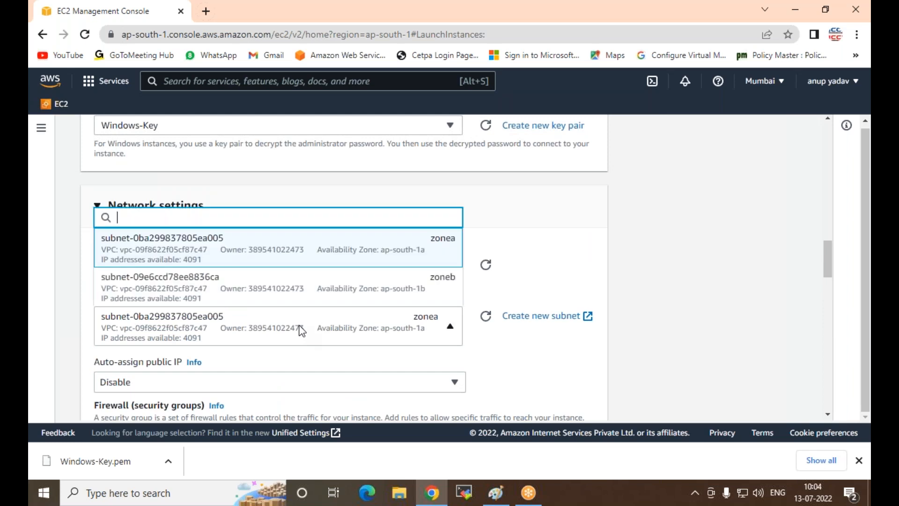
click(287, 257)
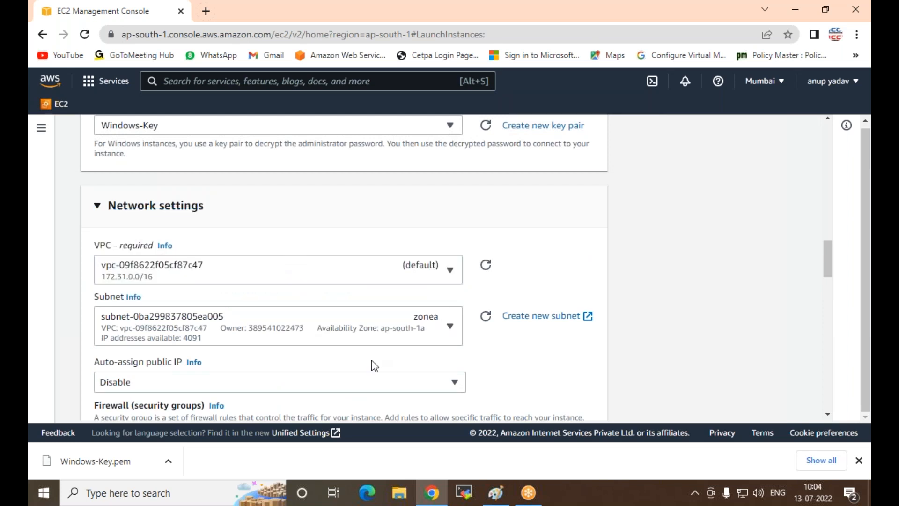
scroll(280, 281, down, 3)
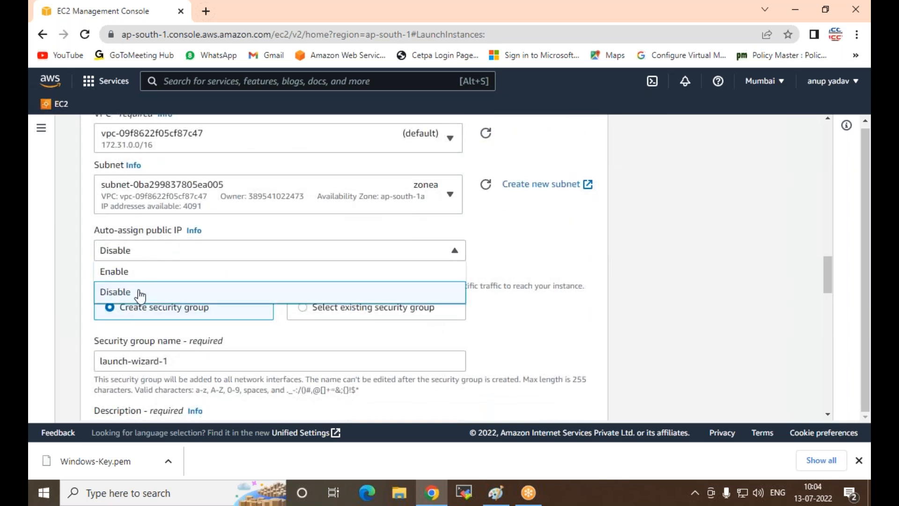
click(138, 273)
Step: Assign the existing security group Windows-SG to the instance
click(303, 309)
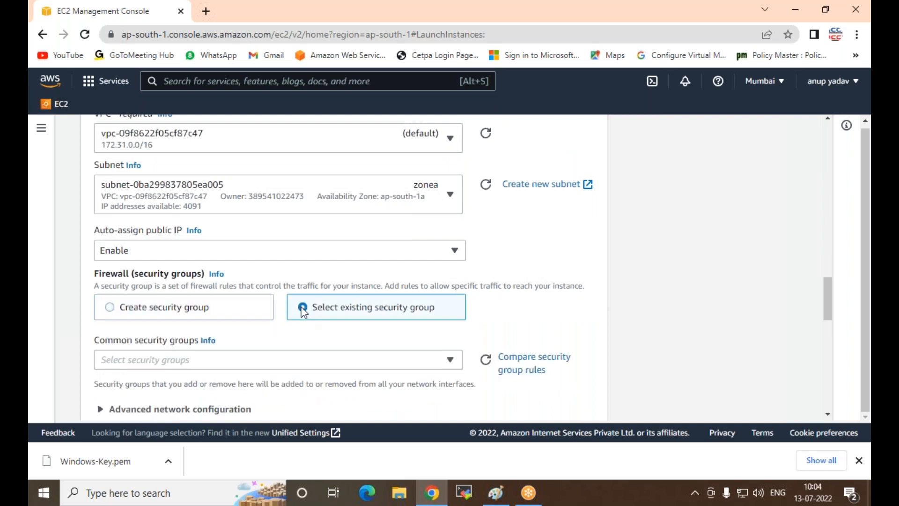
click(302, 365)
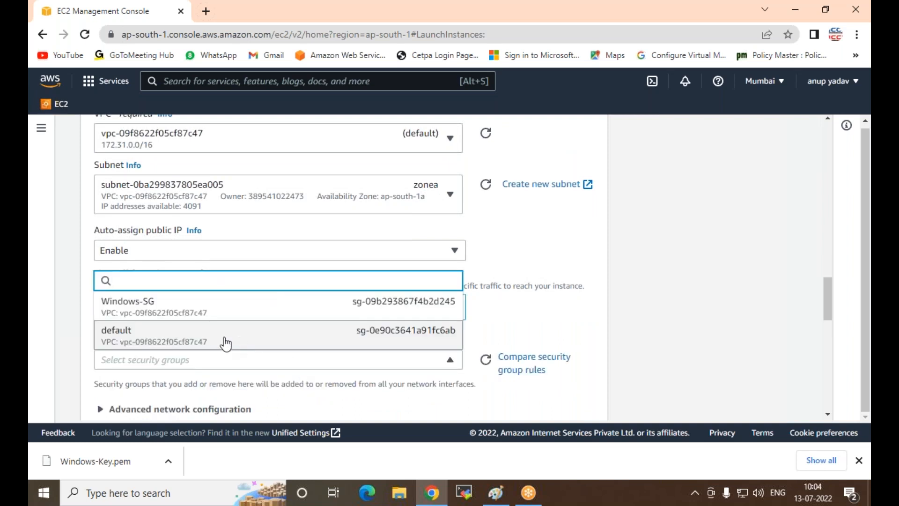
click(125, 308)
Step: Review the instance's storage configuration, including the free tier note, and the launch summary
scroll(172, 312, down, 3)
scroll(172, 313, down, 4)
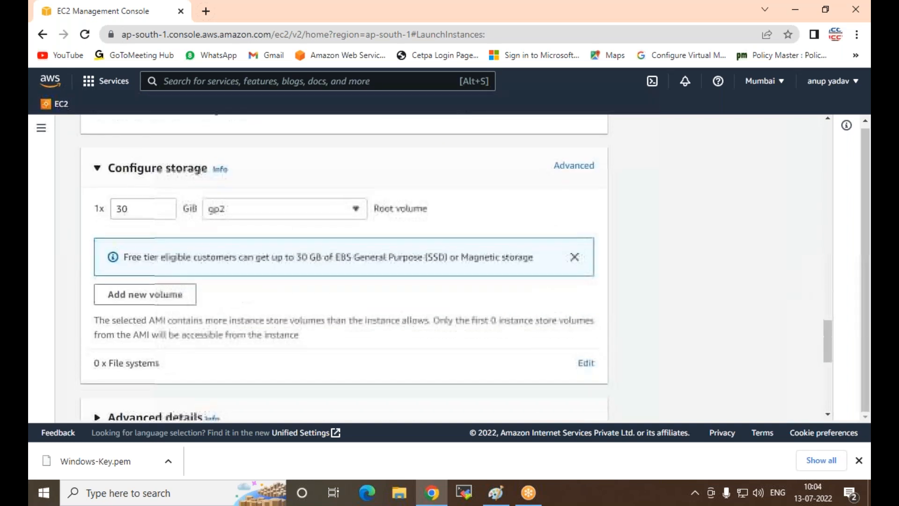
drag(126, 255, 391, 269)
scroll(255, 315, down, 4)
scroll(256, 316, down, 3)
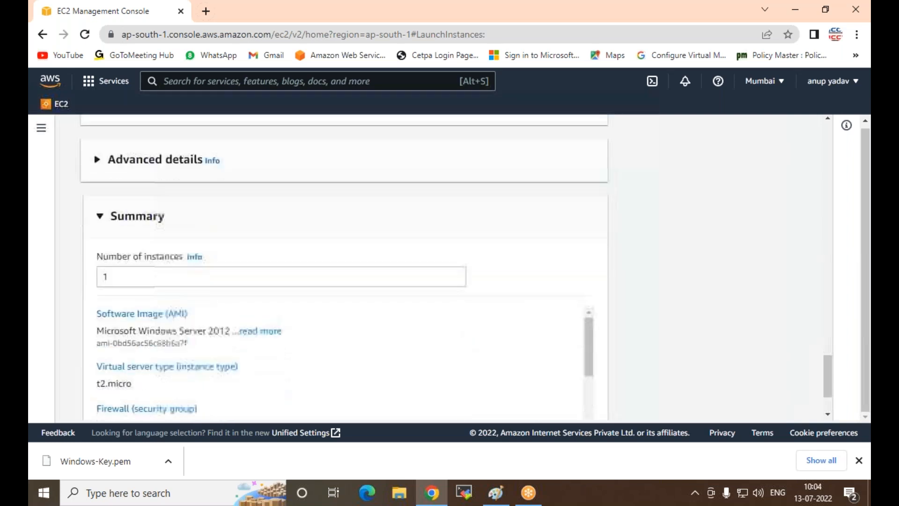
scroll(255, 317, up, 1)
click(126, 261)
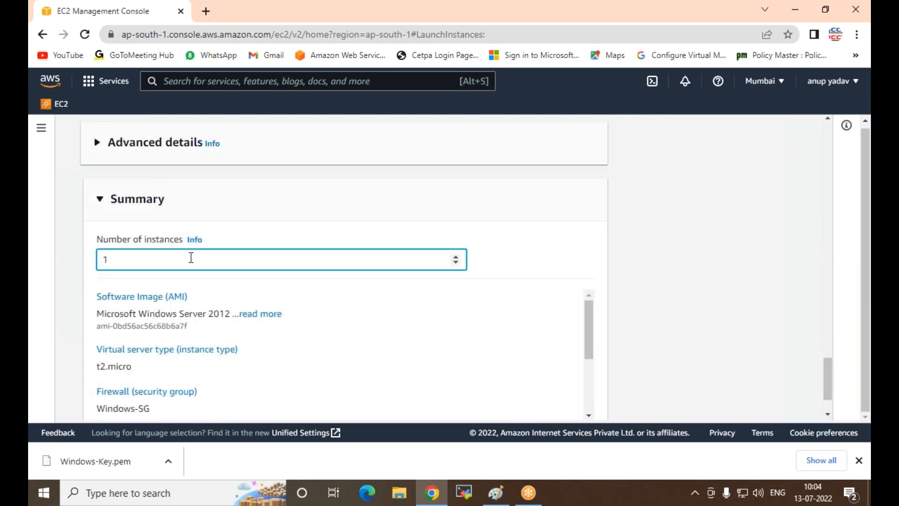
text(00)
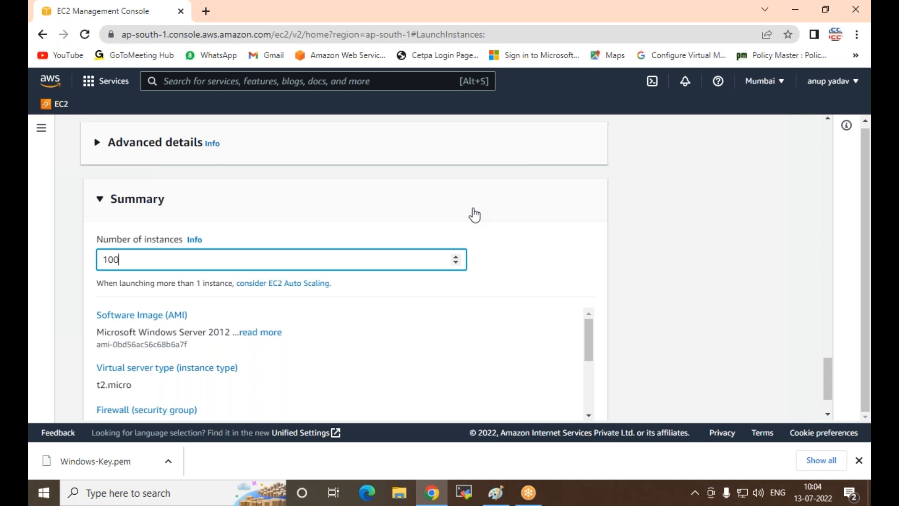
key(BackSpace)
key(BackSpace)
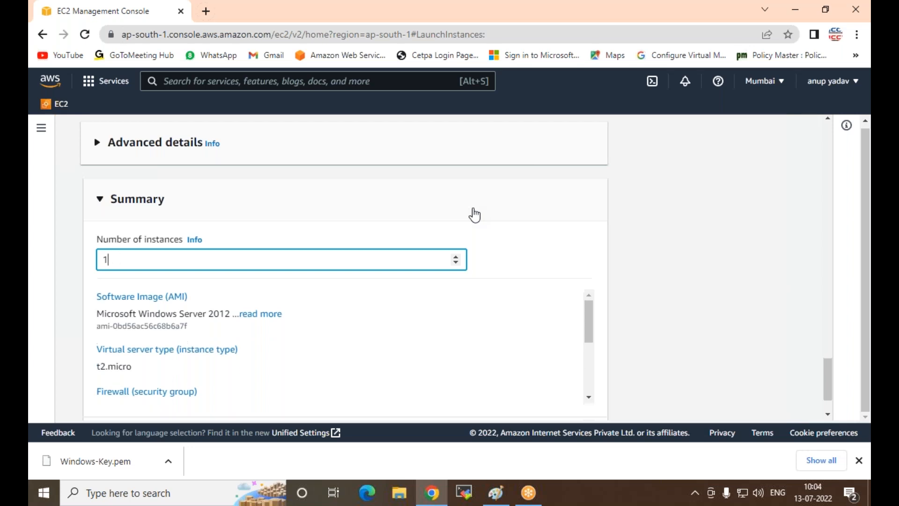
Step: Launch the single instance and open the list of all instances
scroll(418, 207, down, 2)
click(505, 385)
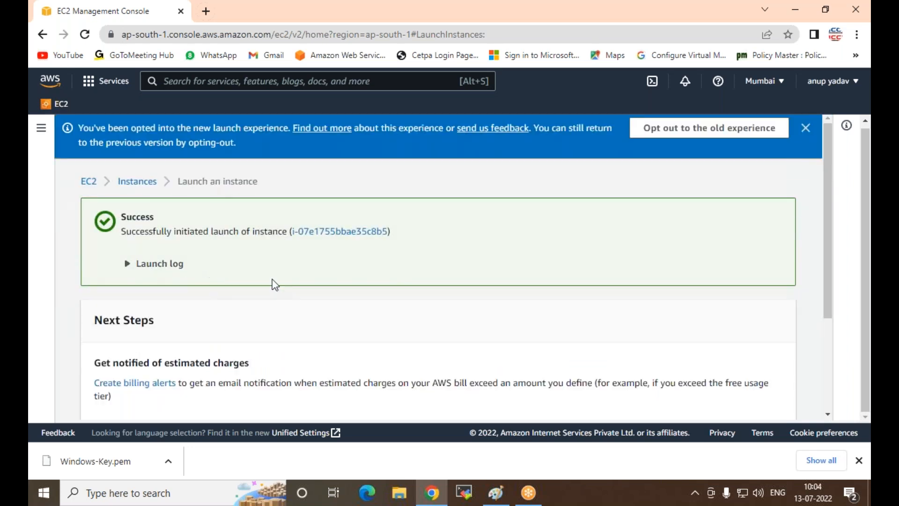
scroll(271, 283, down, 3)
click(722, 408)
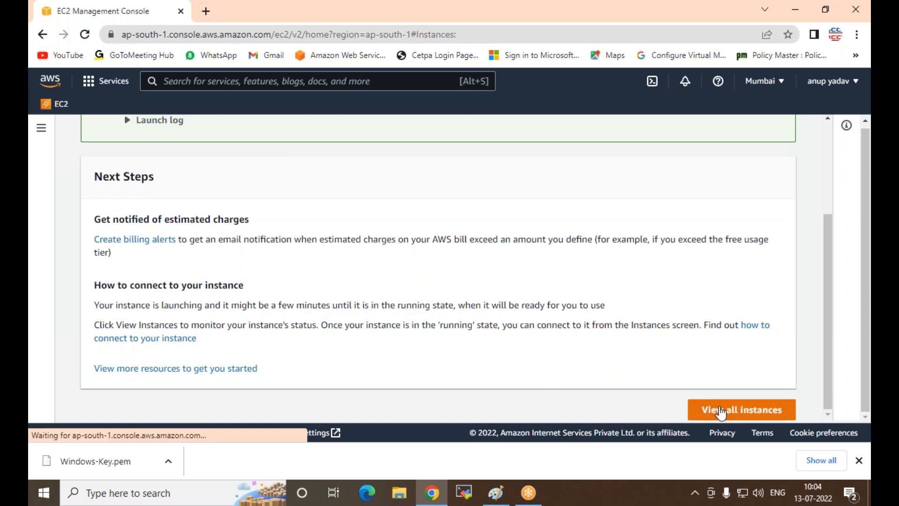
Step: Refresh the instances list to check the state of the WEb1 instance
click(419, 129)
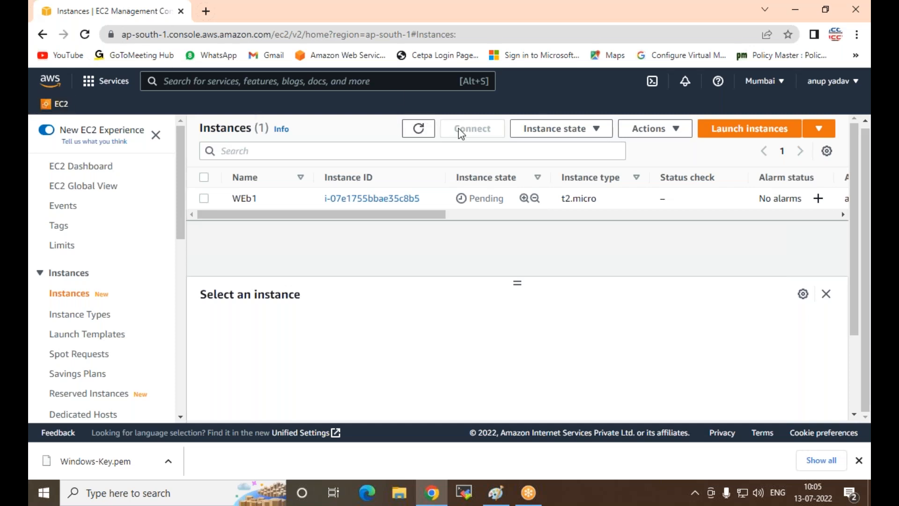
click(420, 128)
click(859, 232)
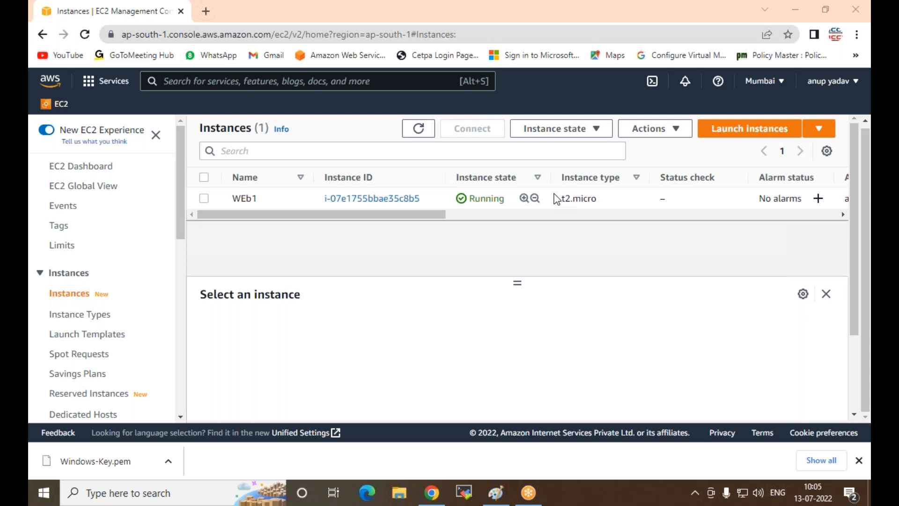
Step: Select the WEb1 instance and open its RDP client connection details
click(204, 198)
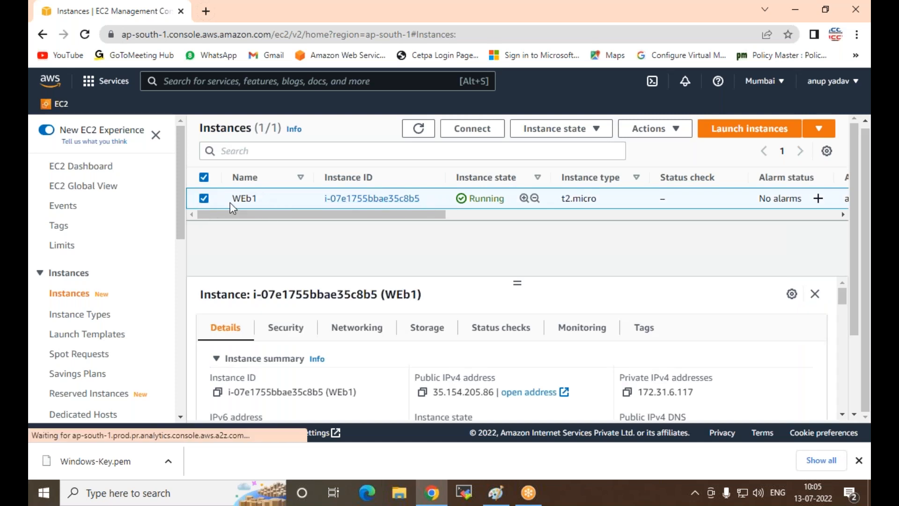
click(486, 135)
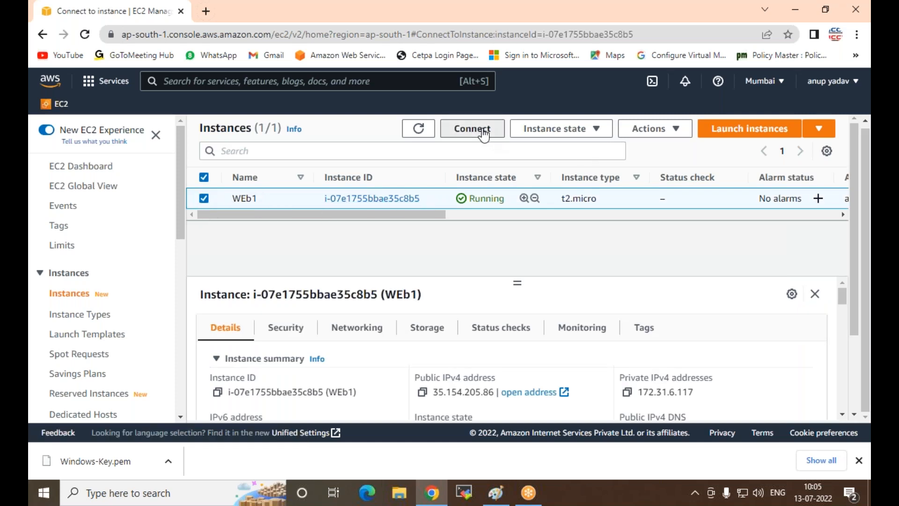
scroll(328, 234, down, 3)
scroll(237, 234, up, 3)
click(237, 237)
scroll(236, 237, down, 5)
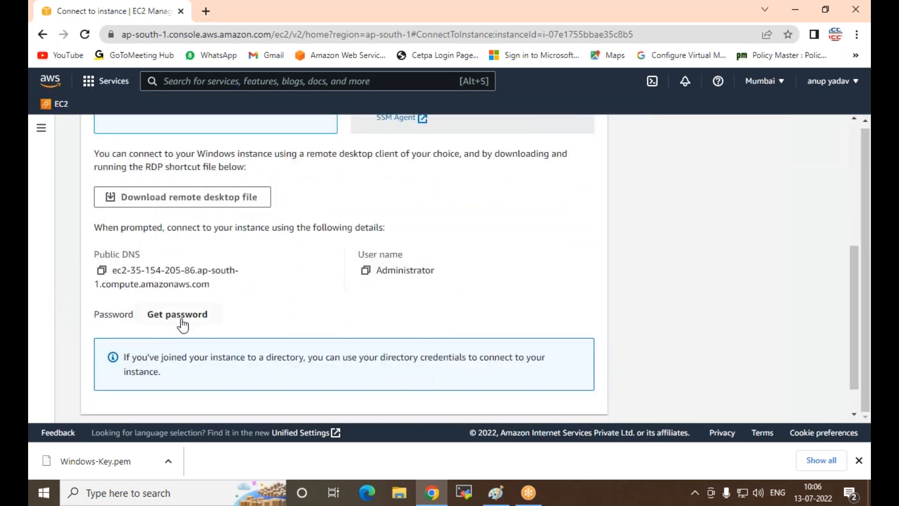
Step: Retrieve the instance's Windows administrator password by loading the Windows-Key.pem file from Downloads and decrypting it
click(178, 314)
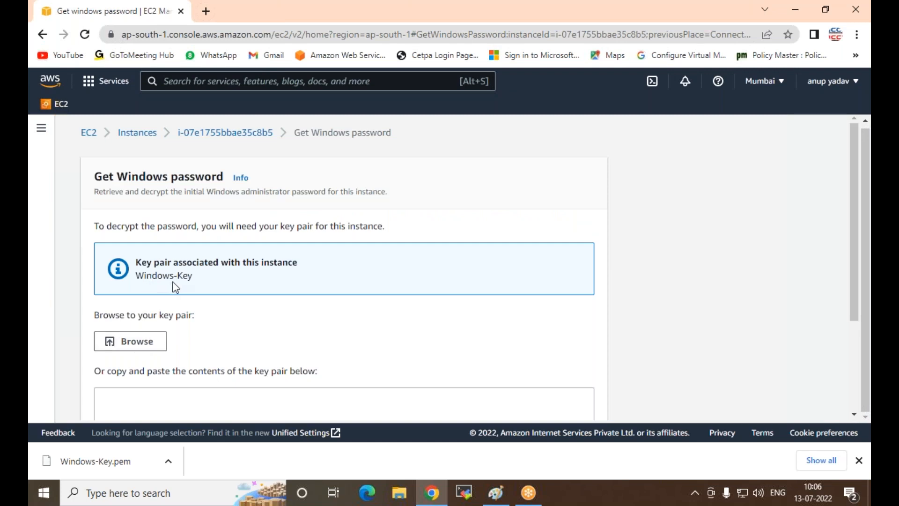
click(136, 346)
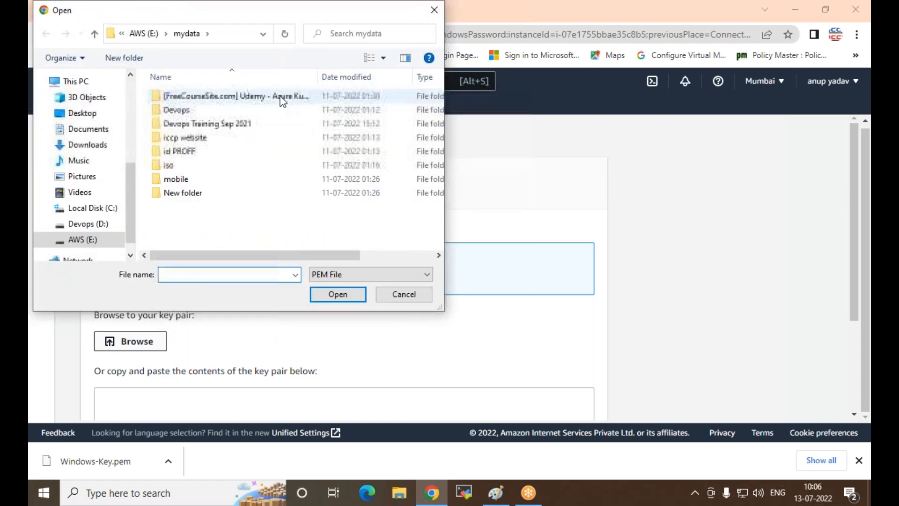
click(82, 147)
double_click(197, 116)
scroll(313, 294, down, 3)
click(573, 406)
scroll(248, 346, down, 5)
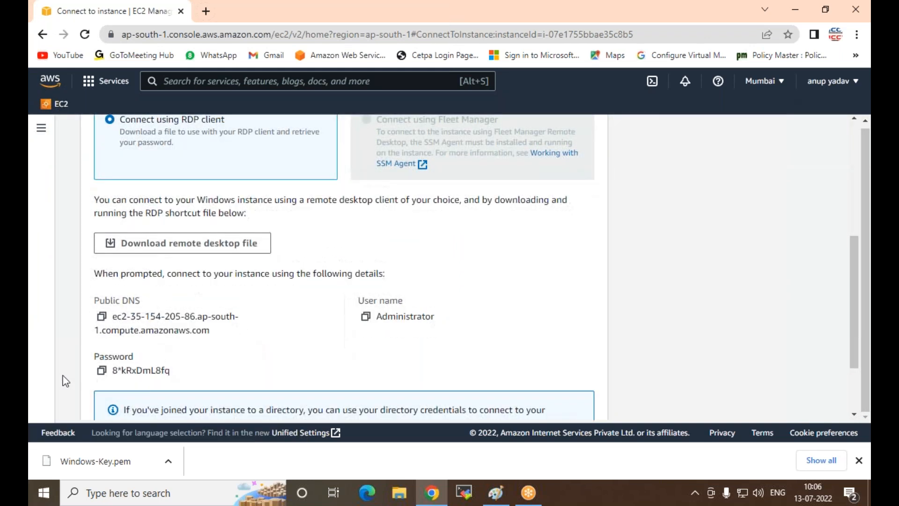
Step: Copy the decrypted administrator password, then download the instance's remote desktop file and open it
click(102, 370)
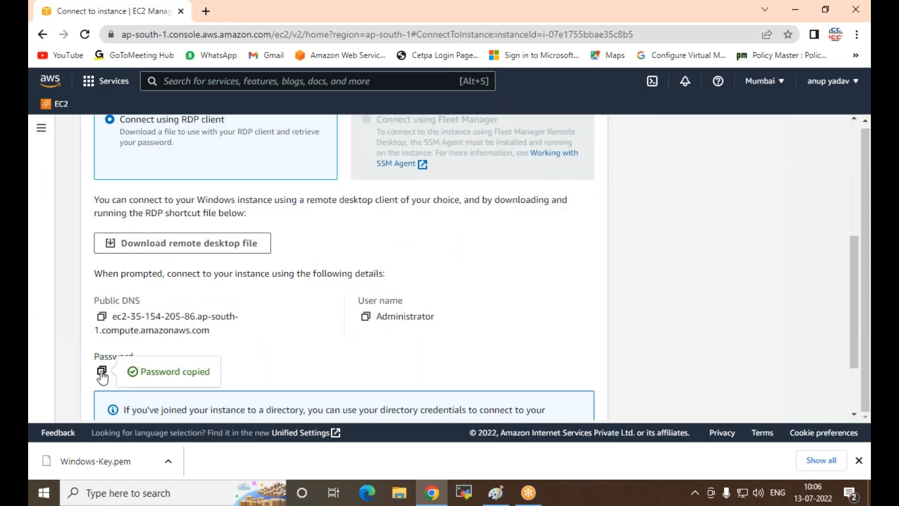
click(199, 249)
click(87, 462)
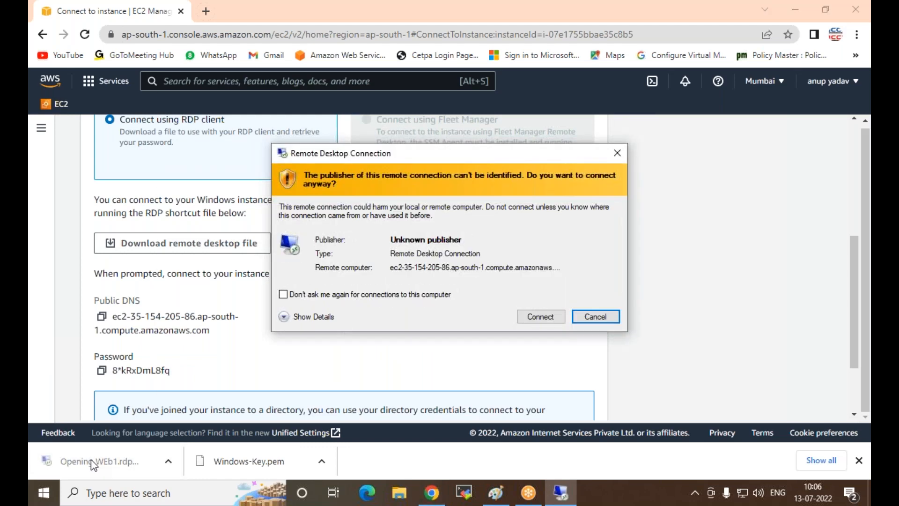
Step: Connect to the instance over Remote Desktop, pasting the Administrator account password and accepting the untrusted certificate
click(544, 323)
click(540, 317)
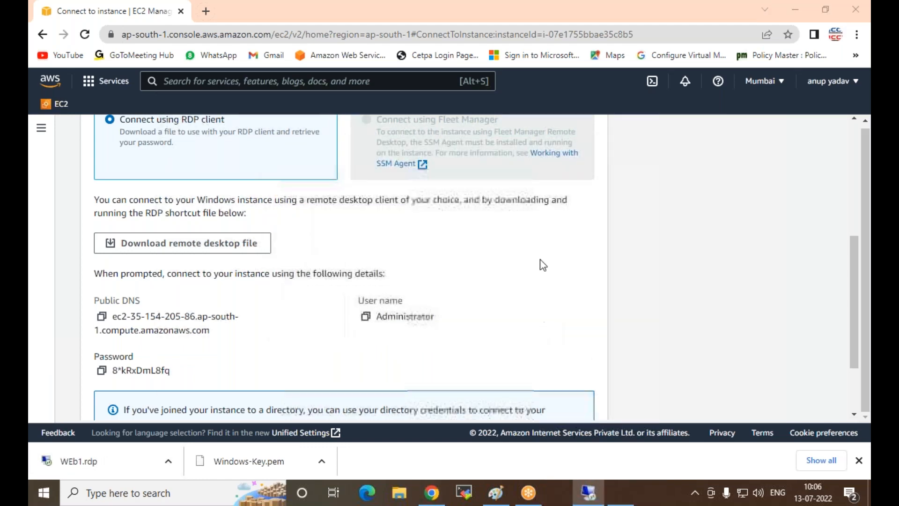
key(ctrl+v)
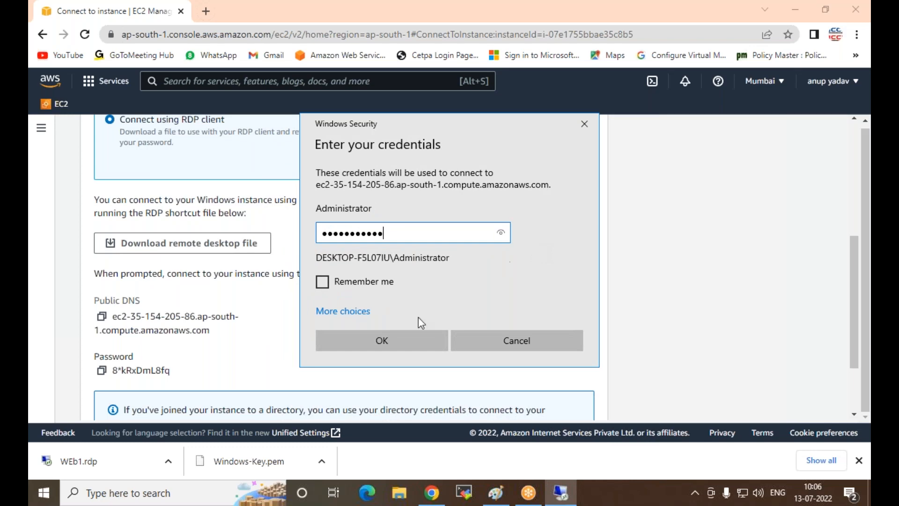
click(354, 339)
click(486, 353)
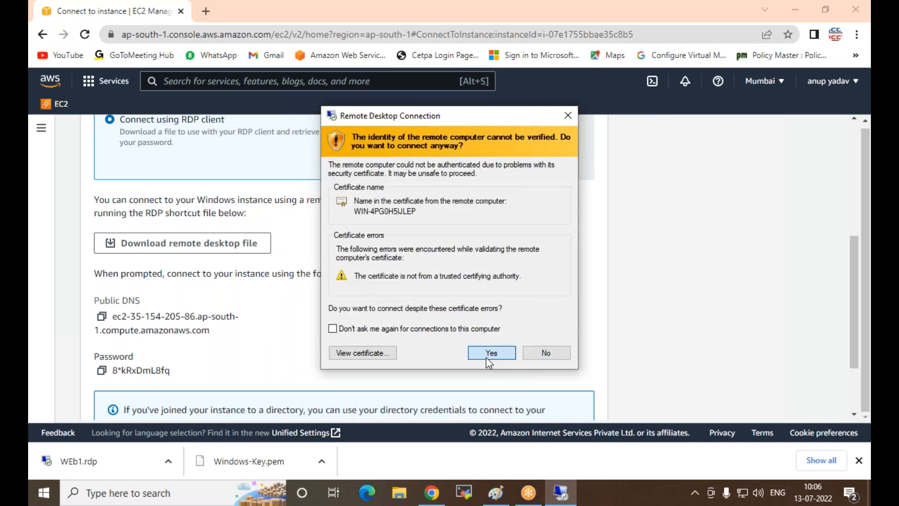
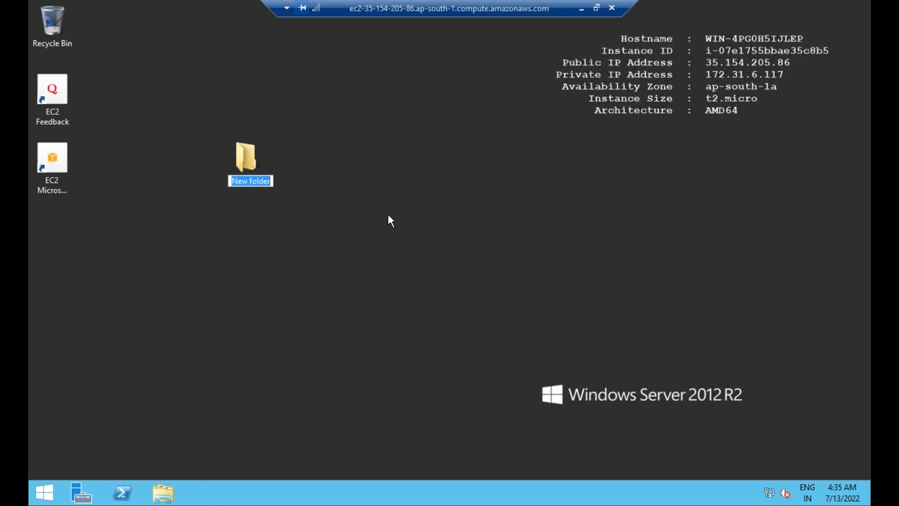
Step: Name the new folder on the remote desktop "my data"
text(my data)
key(Return)
Step: Create a text document named "myfile" on the remote desktop
right_click(335, 197)
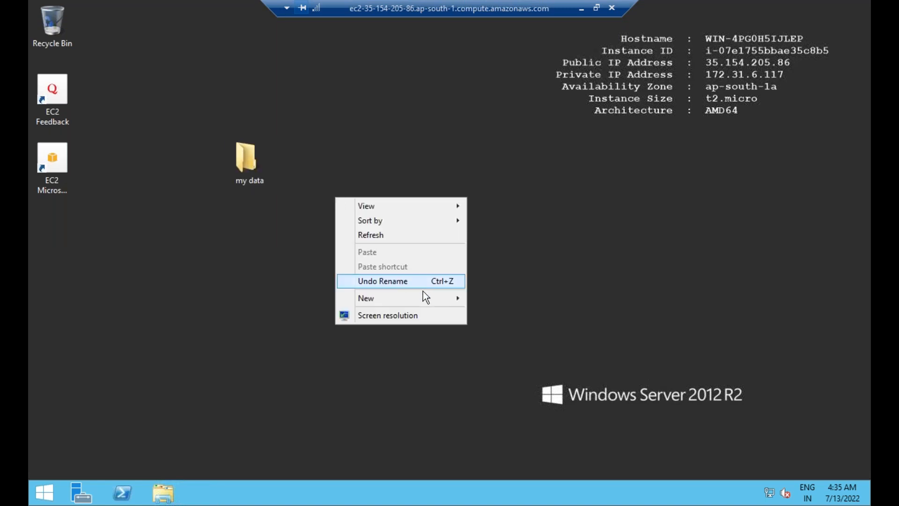
mouse_move(435, 301)
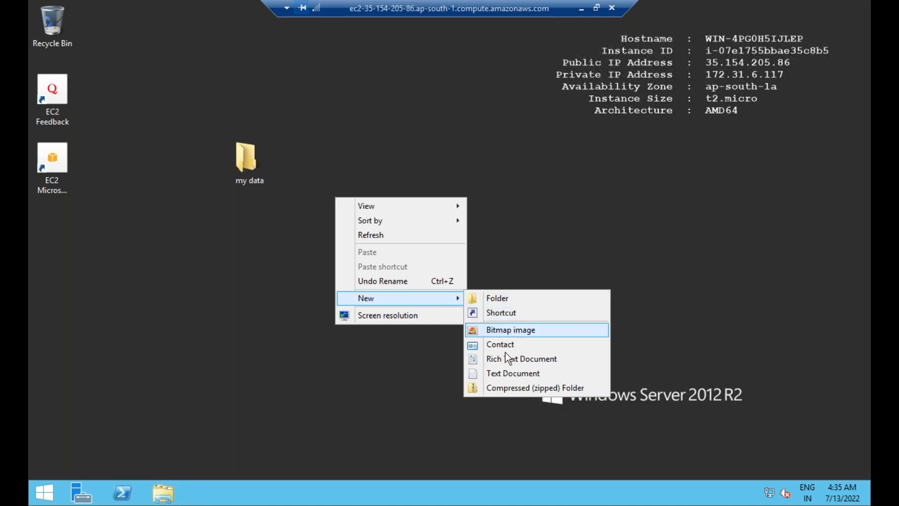
click(498, 377)
text(my)
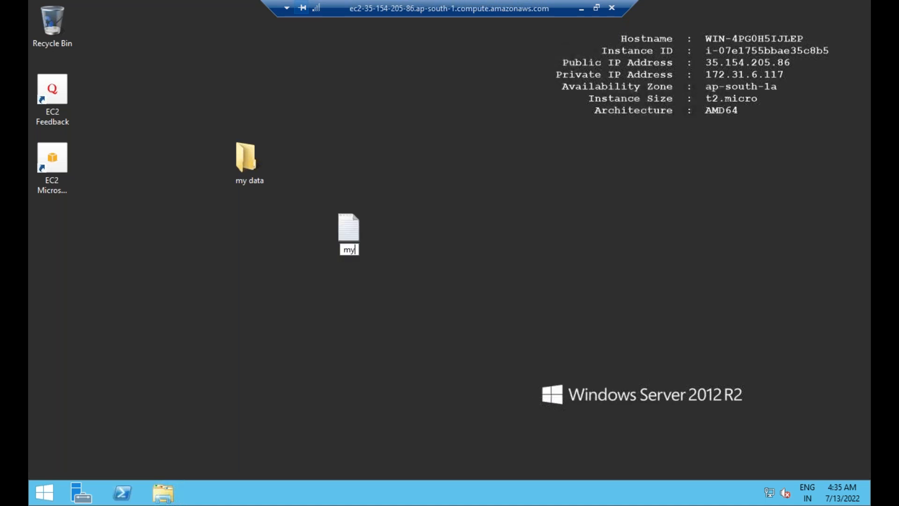
text(file)
key(Return)
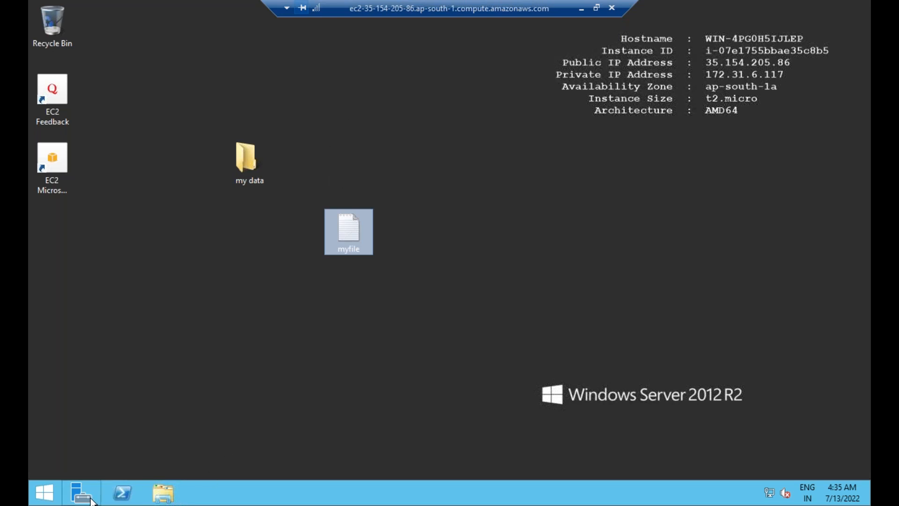
Step: Start adding roles in Server Manager with a role-based installation and select the Web Server (IIS) role with its required features
click(481, 161)
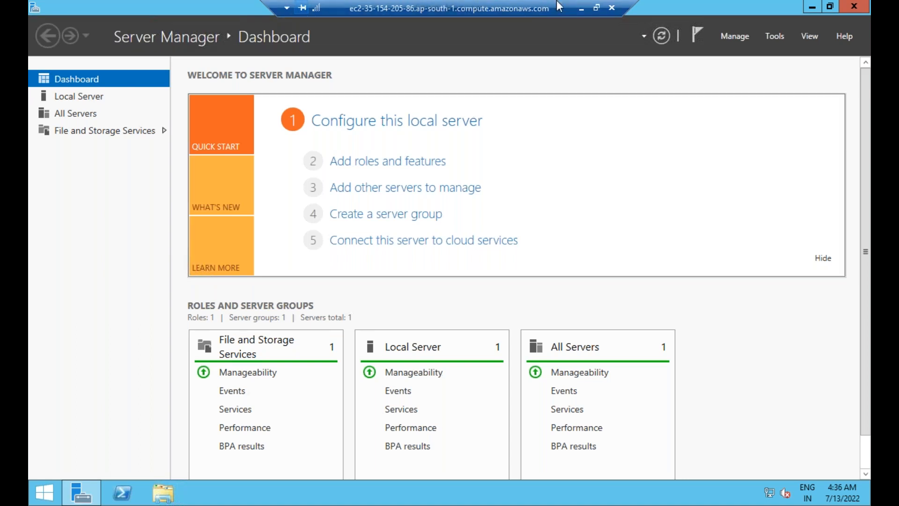
click(367, 164)
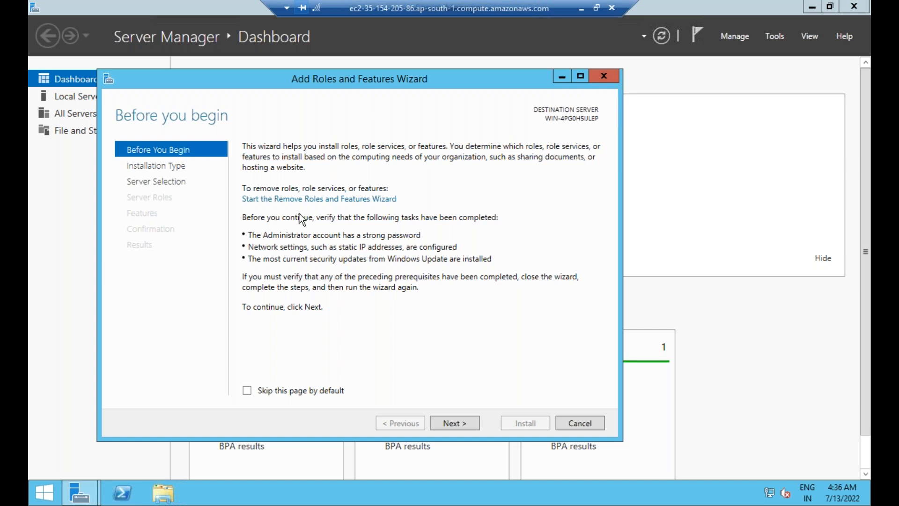
click(450, 424)
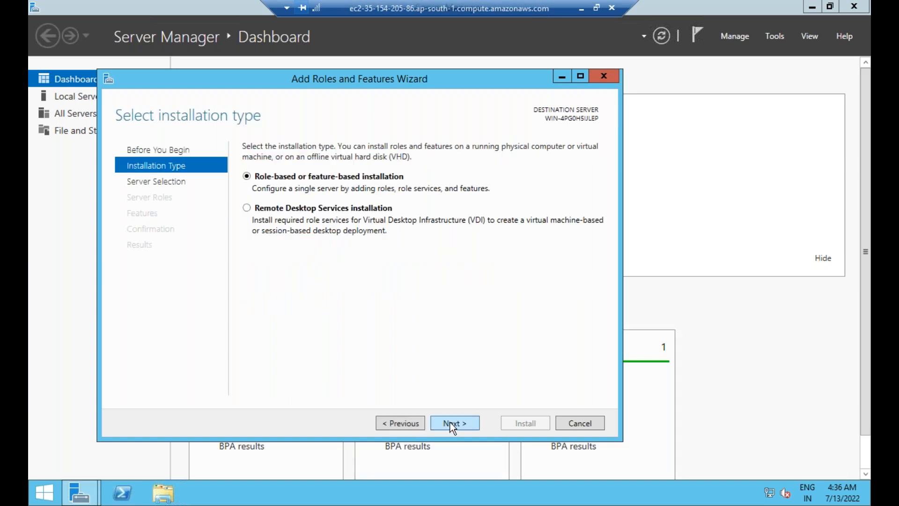
click(451, 425)
click(452, 424)
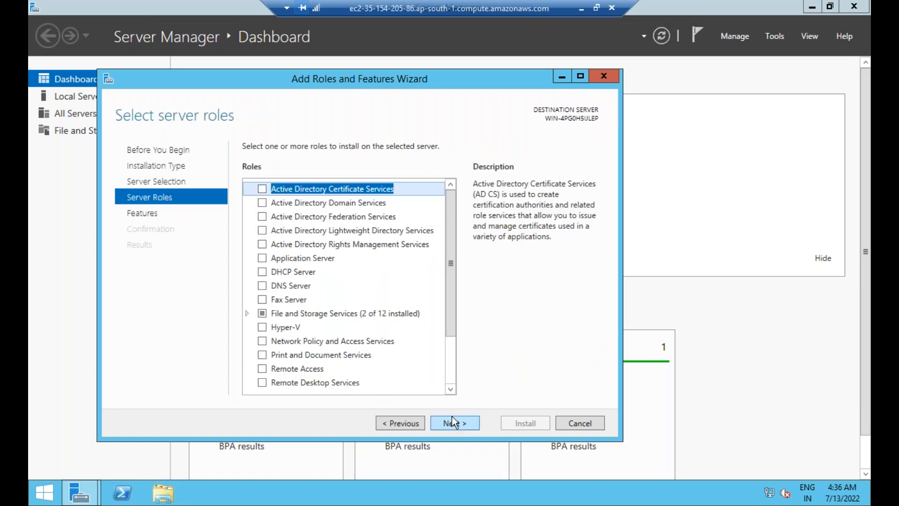
scroll(318, 307, down, 2)
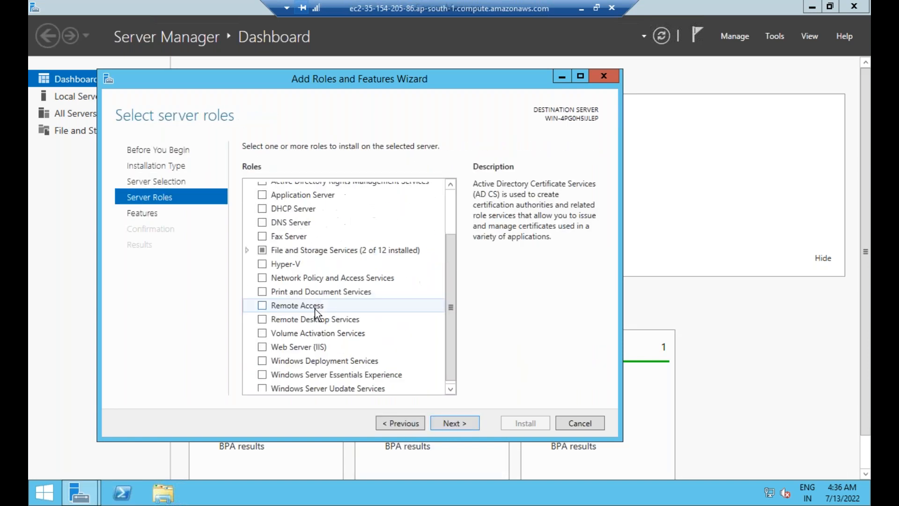
click(260, 345)
click(398, 367)
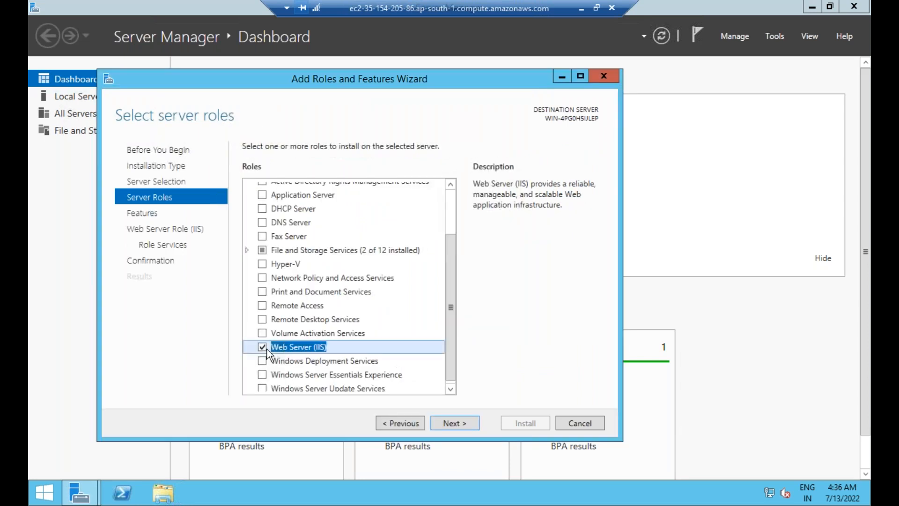
Step: Keep the default features and role services and start installing the Web Server (IIS) role
click(455, 418)
click(455, 419)
click(455, 419)
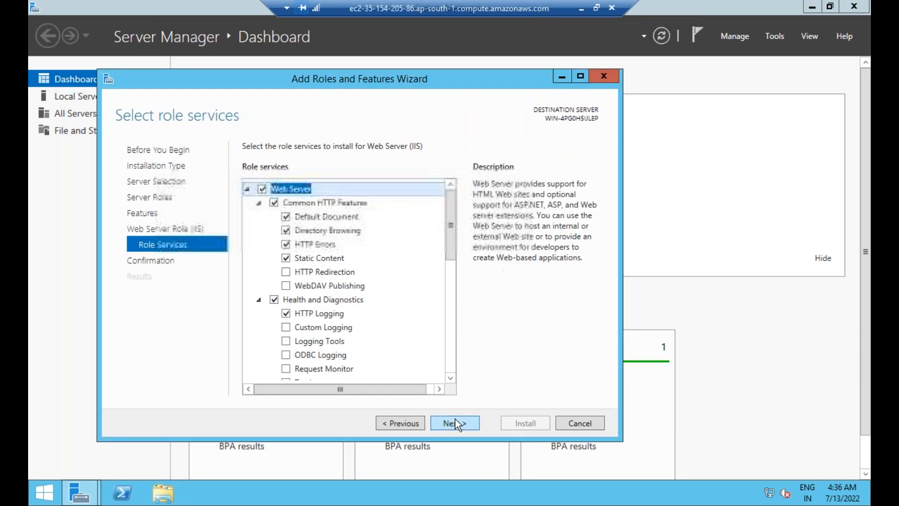
click(455, 419)
click(522, 423)
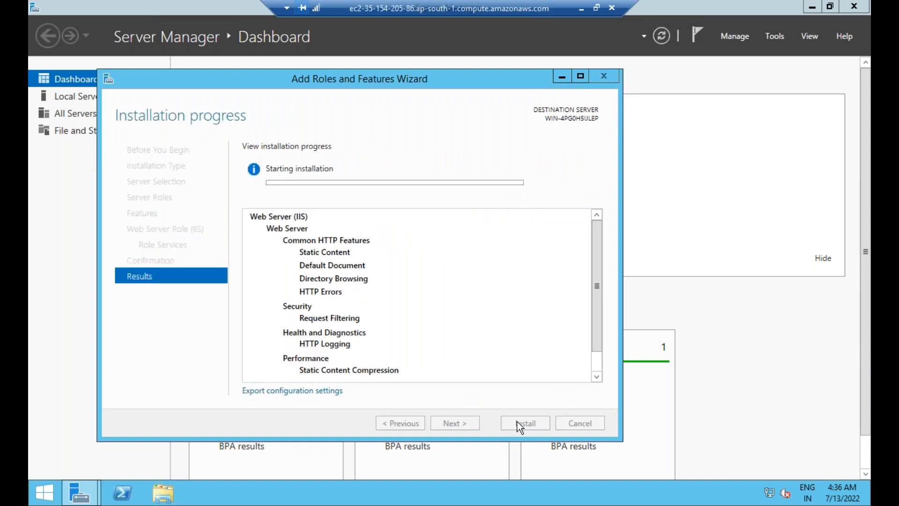
Step: Switch to Chrome on the local computer, search Google for "css html website templates" and open the Free CSS templates site
click(581, 8)
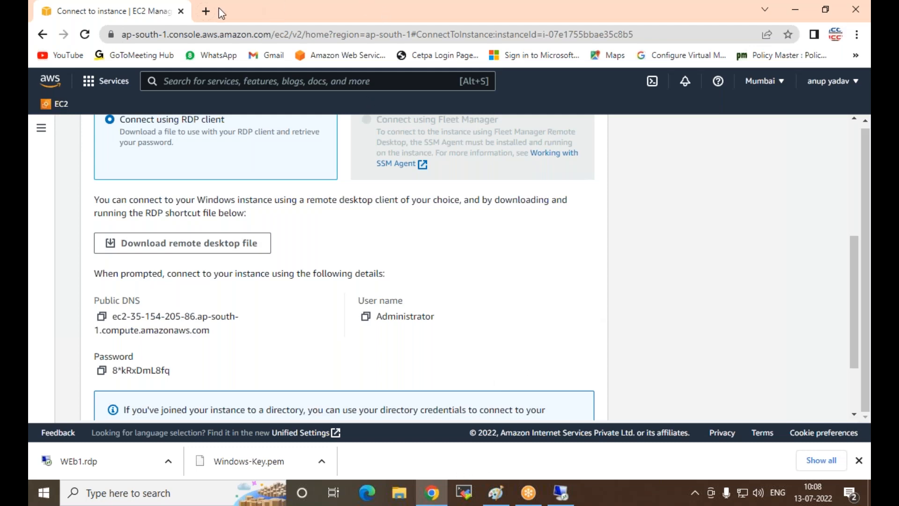
click(206, 11)
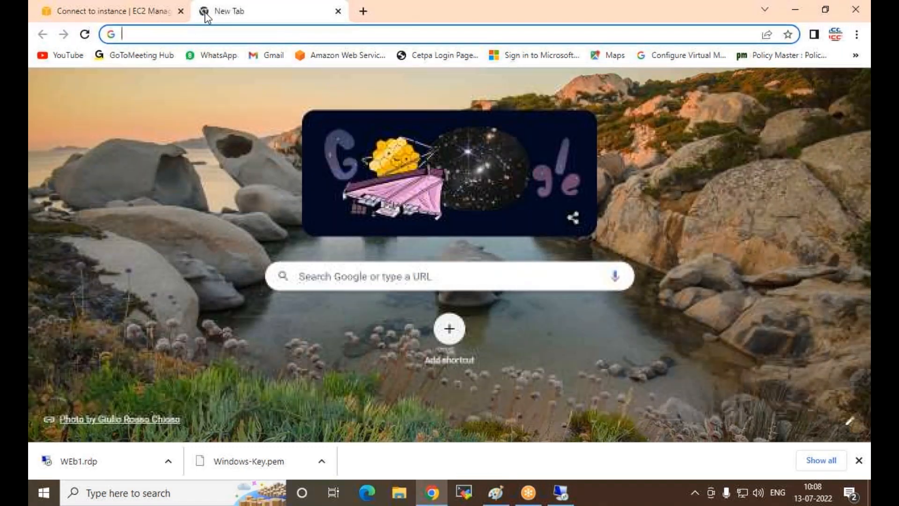
click(389, 277)
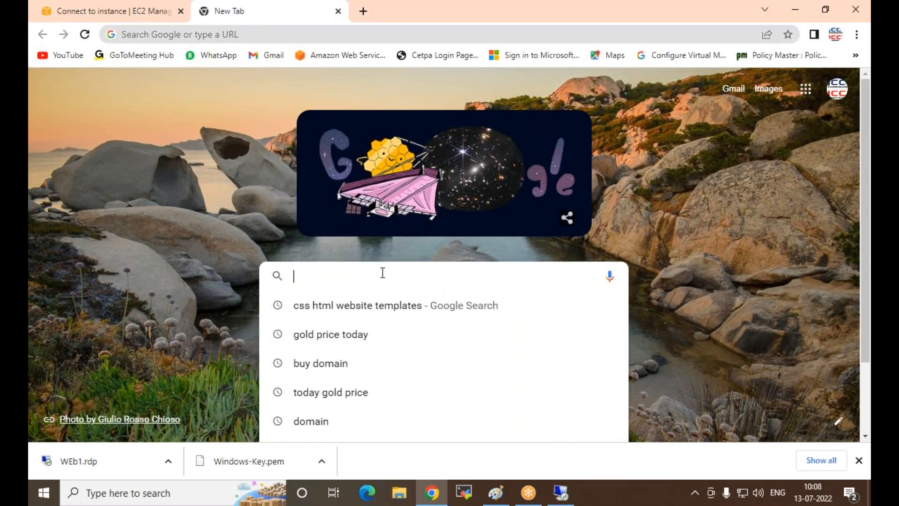
text(css html website templates)
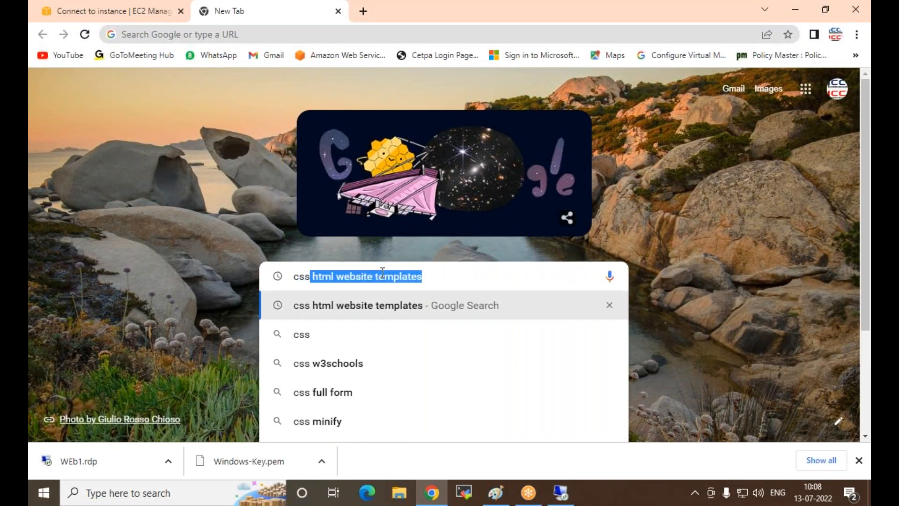
key(Return)
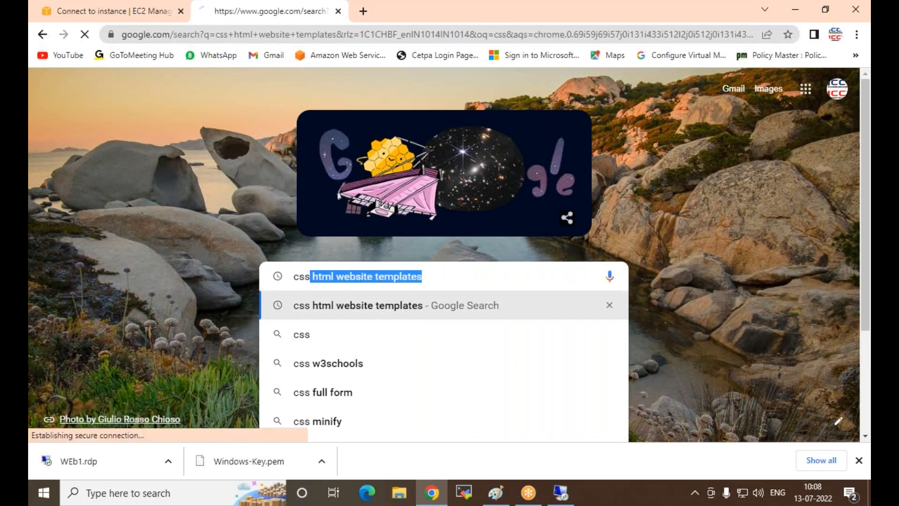
scroll(226, 231, down, 4)
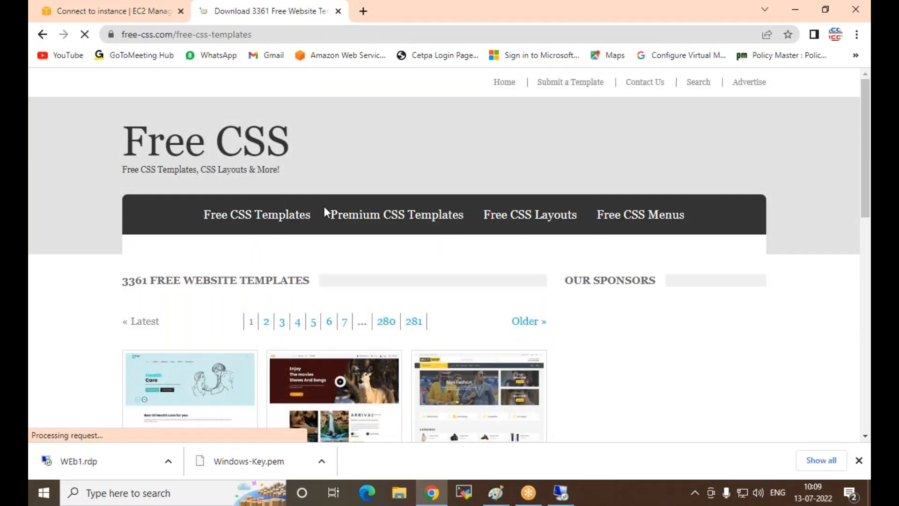
Step: Browse the free website templates to page 5 and open the Transportz template
scroll(380, 201, down, 3)
scroll(380, 201, down, 6)
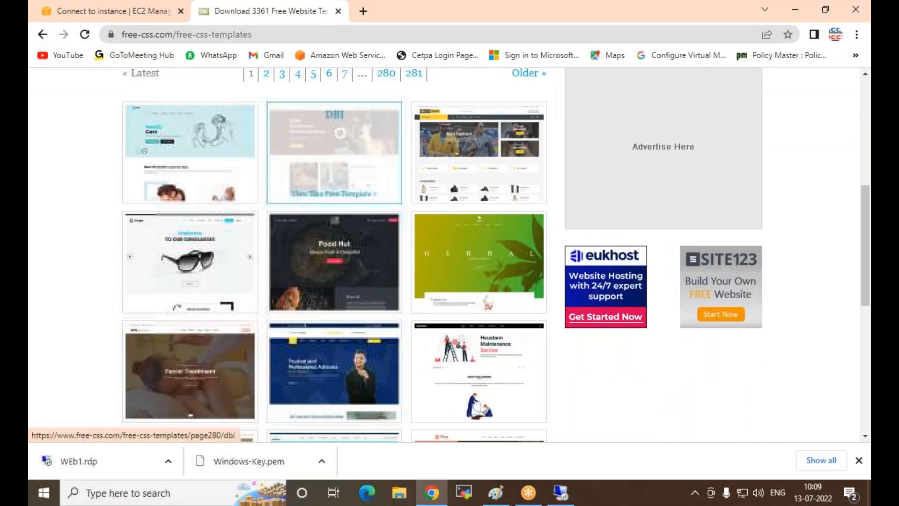
scroll(460, 199, down, 6)
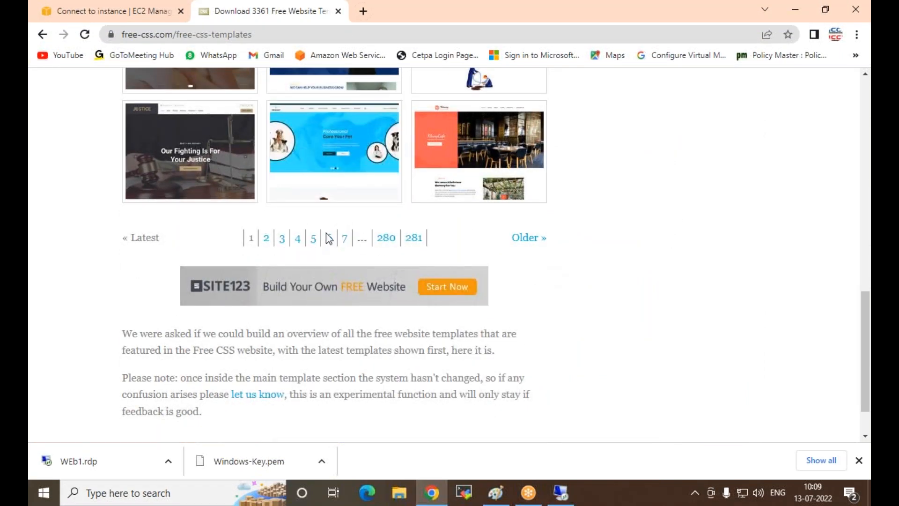
click(313, 245)
scroll(311, 247, down, 4)
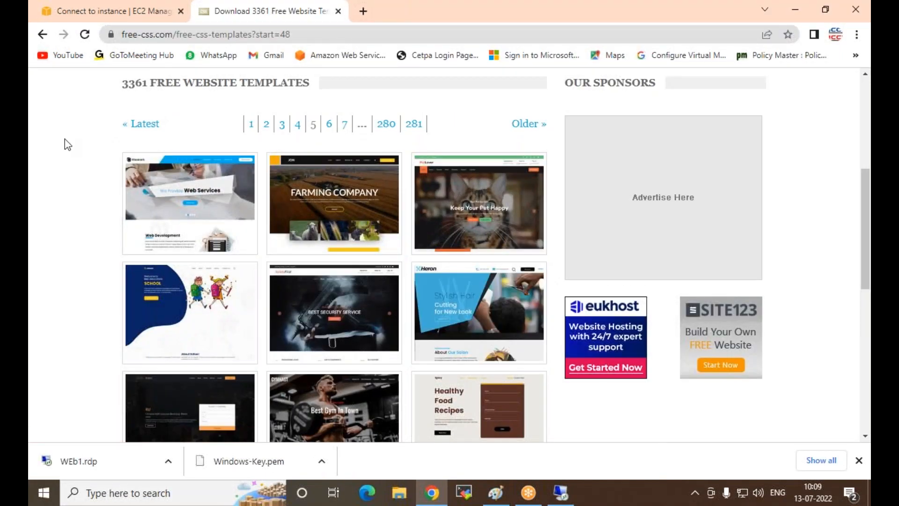
scroll(66, 141, down, 4)
scroll(181, 201, down, 3)
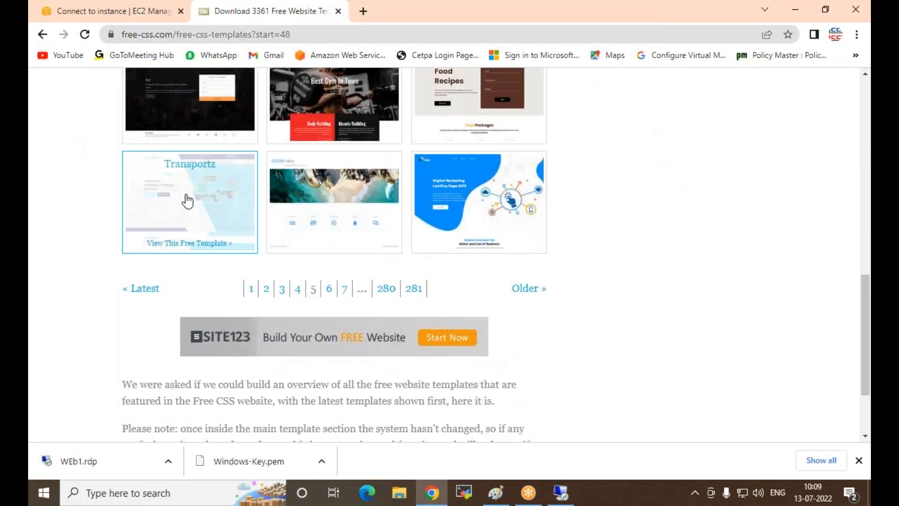
click(142, 219)
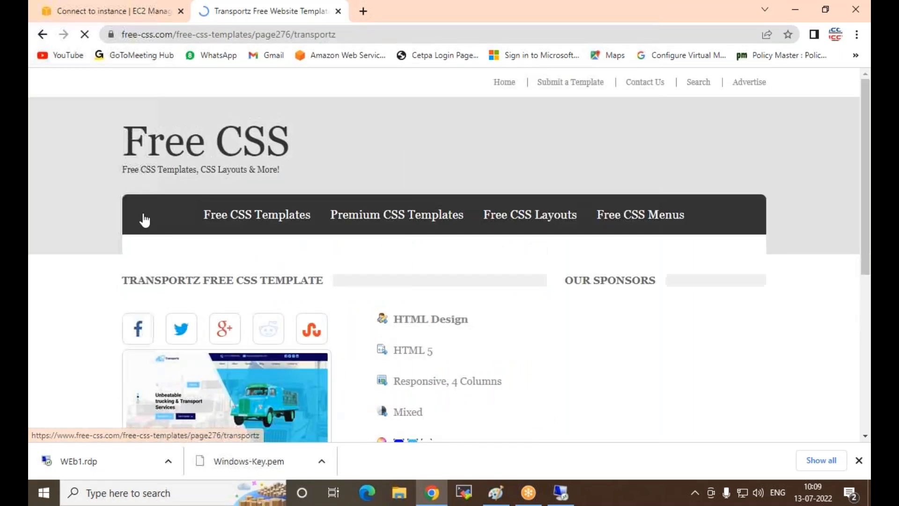
Step: Download the Transportz template and show its zip file in the Downloads folder
scroll(200, 234, down, 6)
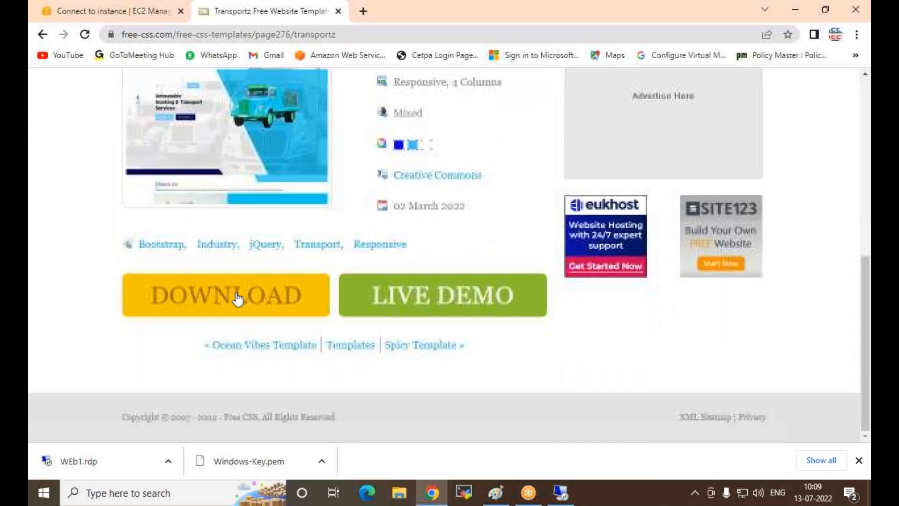
click(188, 307)
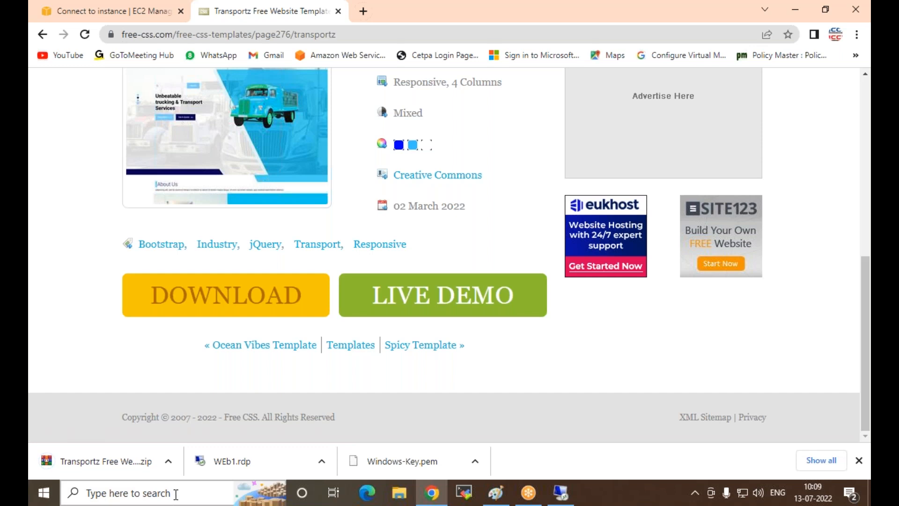
click(168, 462)
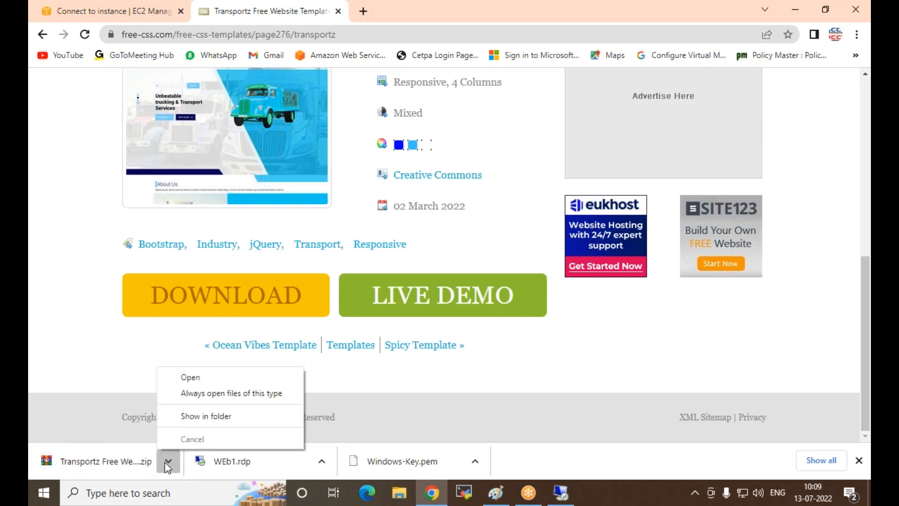
click(199, 416)
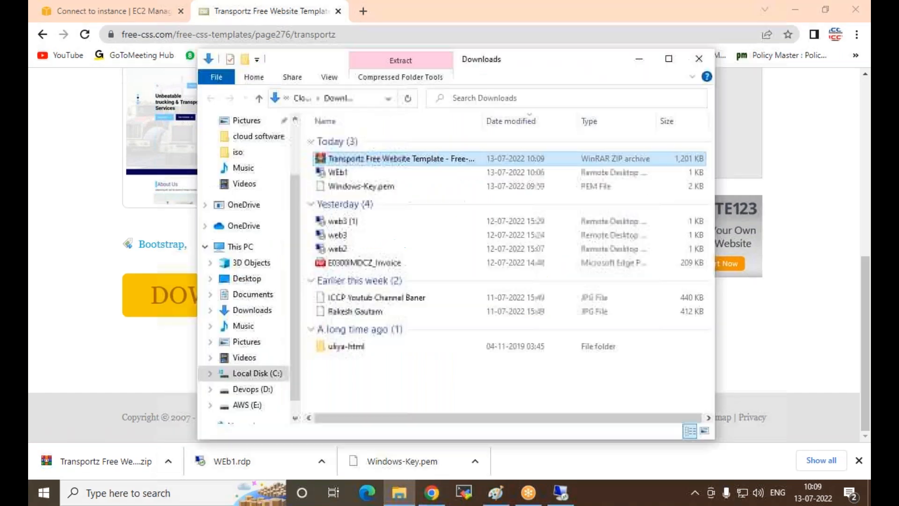
Step: Extract the Transportz zip archive directly into Downloads, and delete the archive
right_click(345, 160)
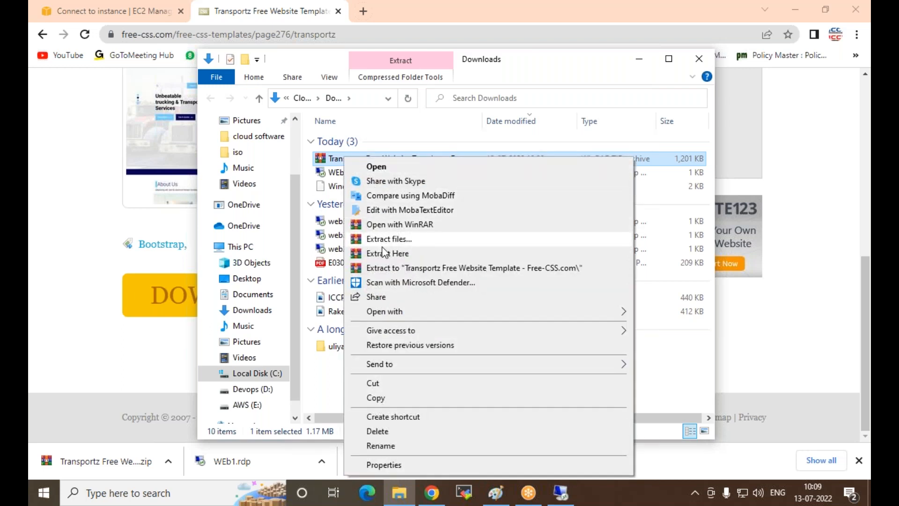
click(385, 253)
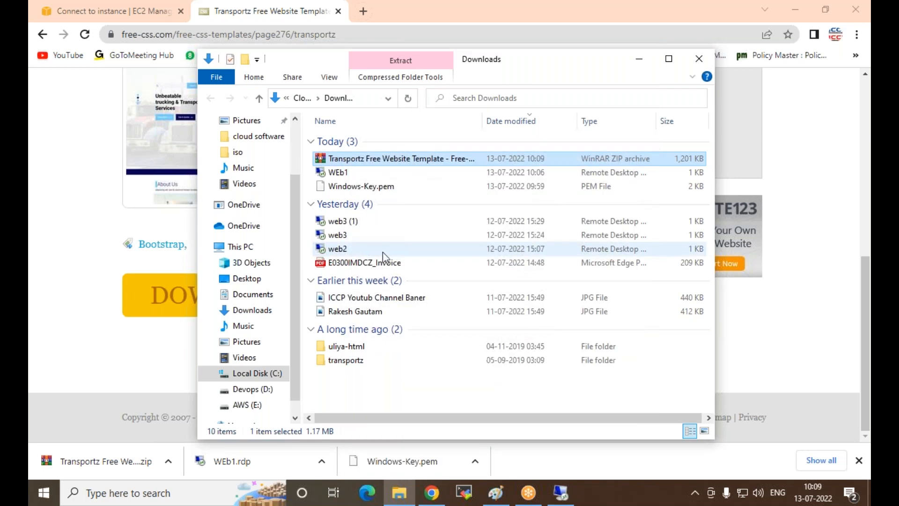
right_click(374, 159)
click(413, 426)
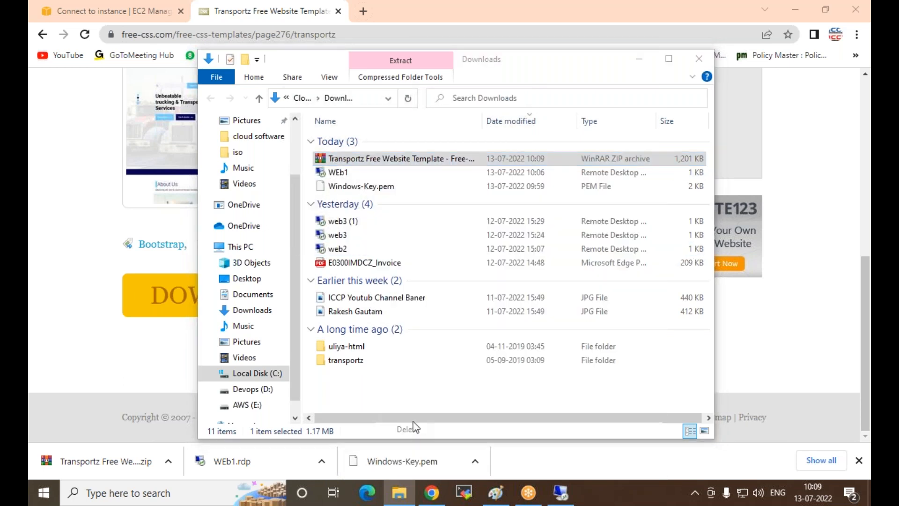
Step: Copy all the files and folders inside the extracted transportz folder
double_click(334, 349)
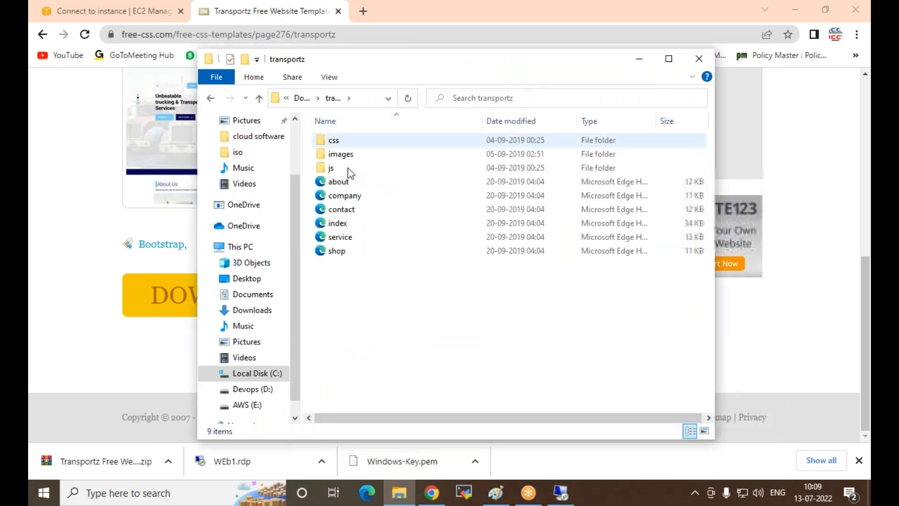
drag(361, 295, 399, 139)
right_click(399, 139)
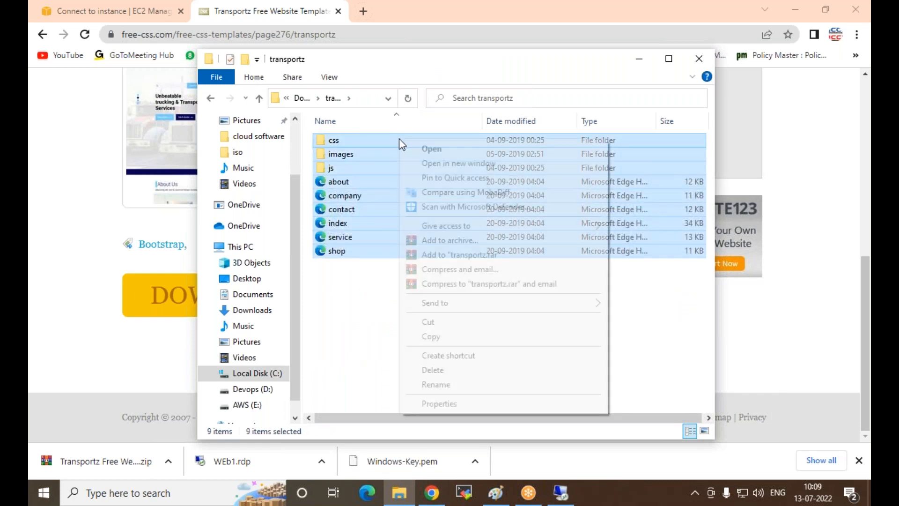
click(437, 337)
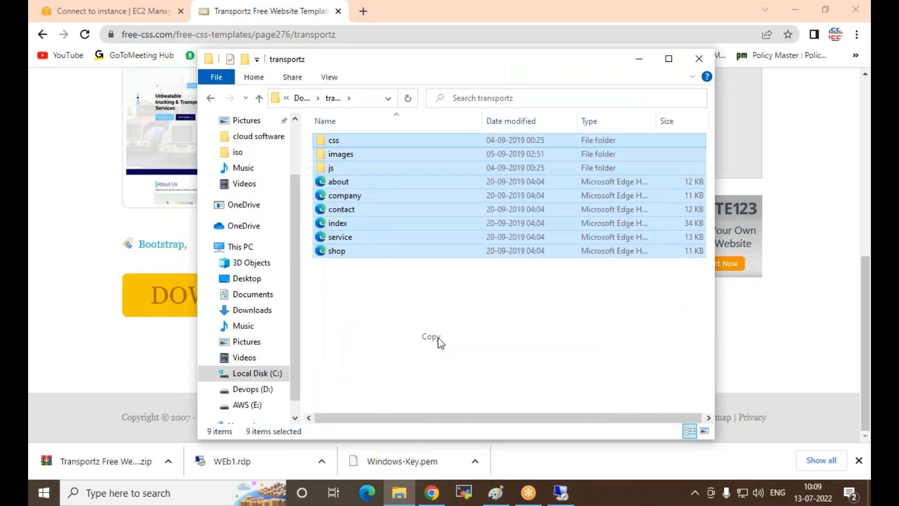
Step: Switch to the remote desktop session of the server and open the C:\inetpub\wwwroot folder
click(554, 497)
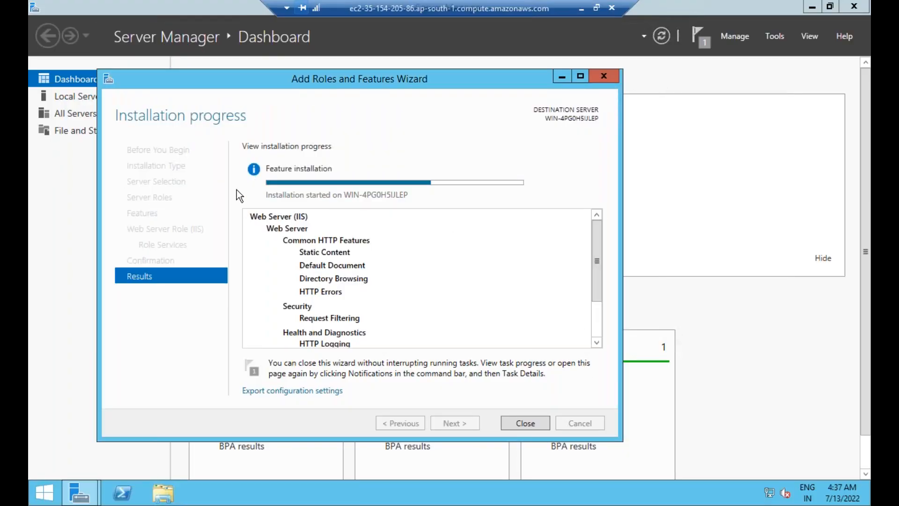
click(155, 499)
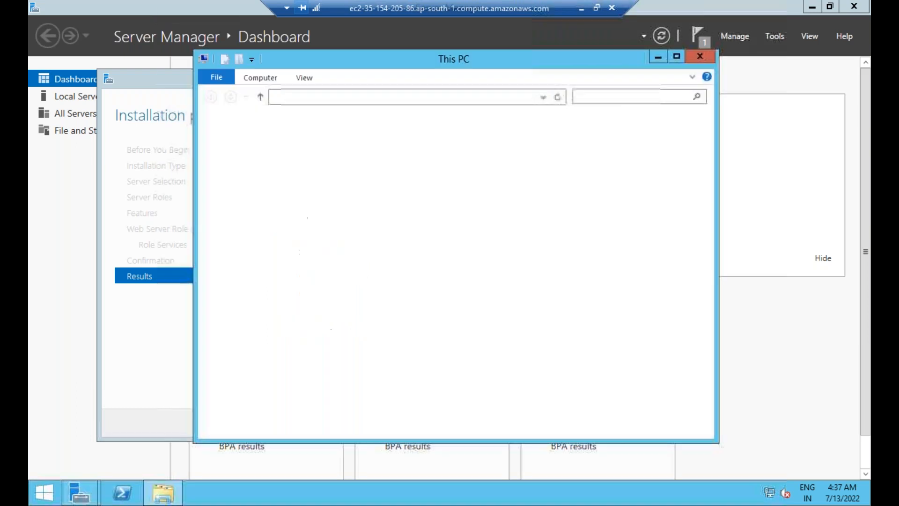
double_click(372, 270)
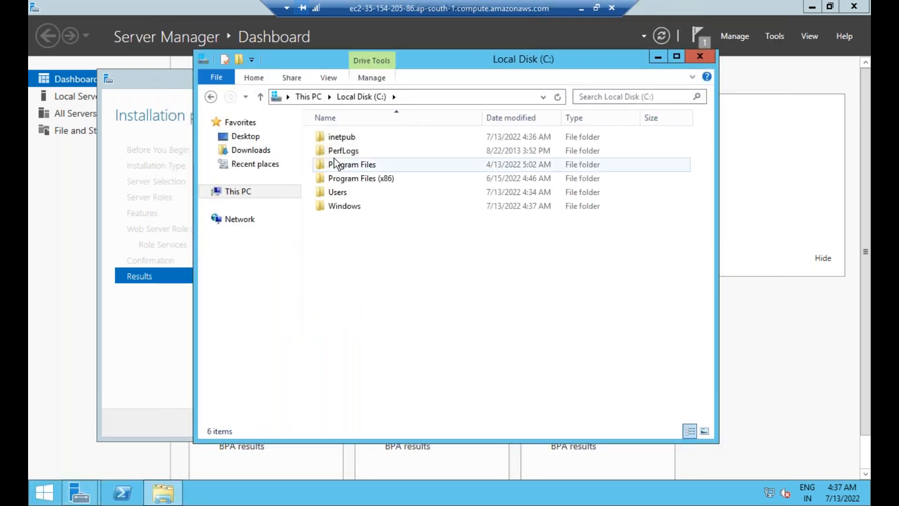
double_click(341, 137)
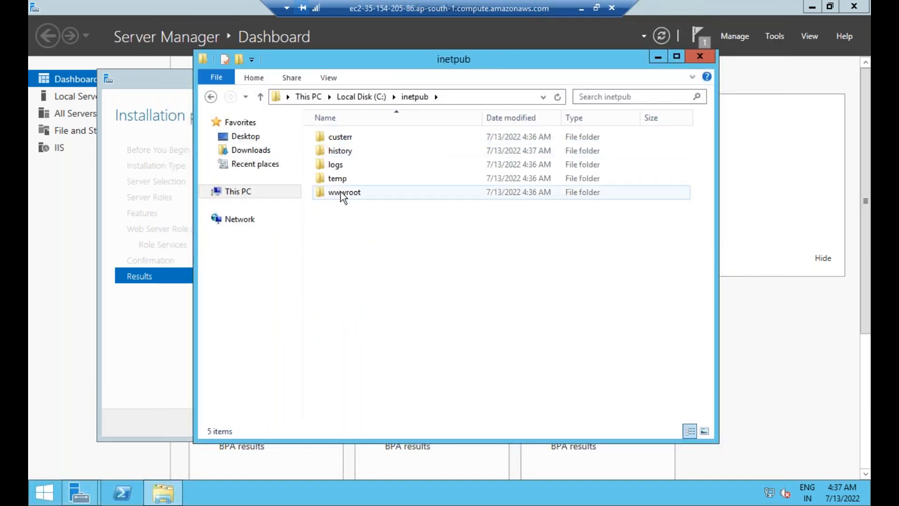
double_click(341, 192)
Step: Permanently delete the iis-85 and iisstart files from wwwroot and paste the copied website files and folders there
drag(339, 192, 367, 127)
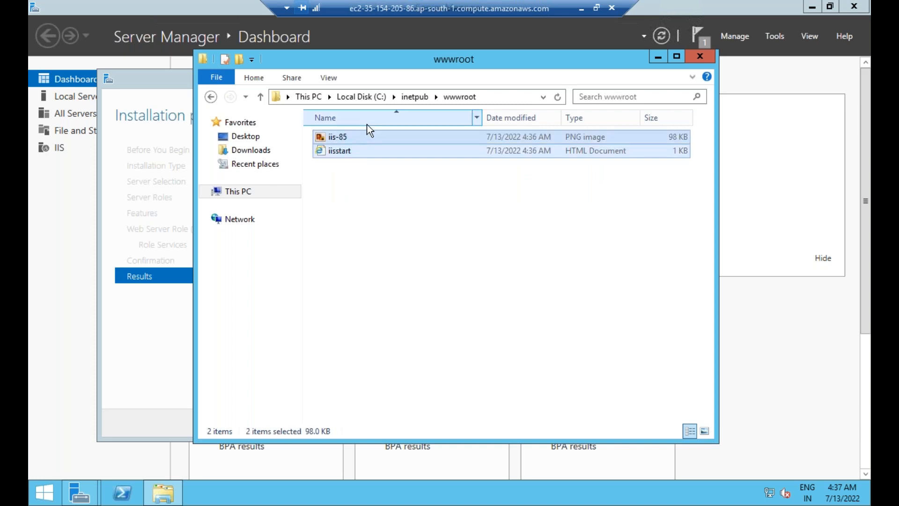
key(shift+Delete)
key(Return)
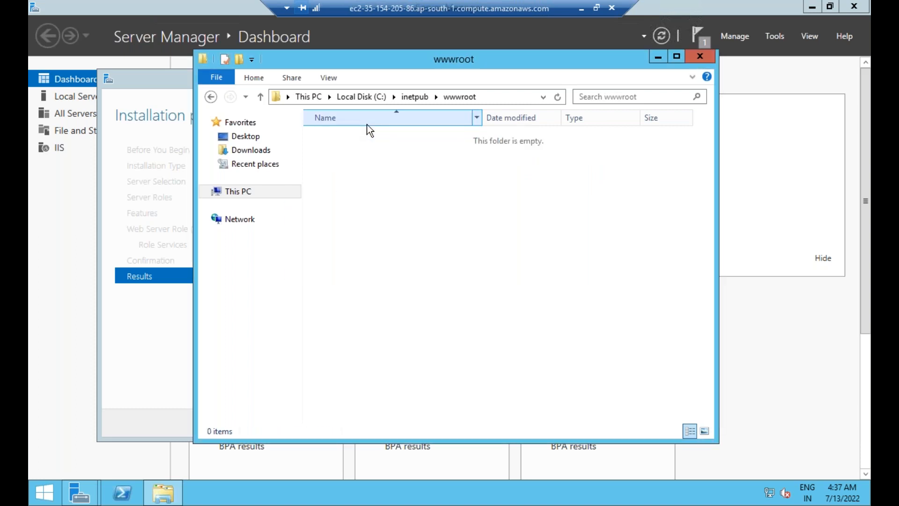
key(ctrl+v)
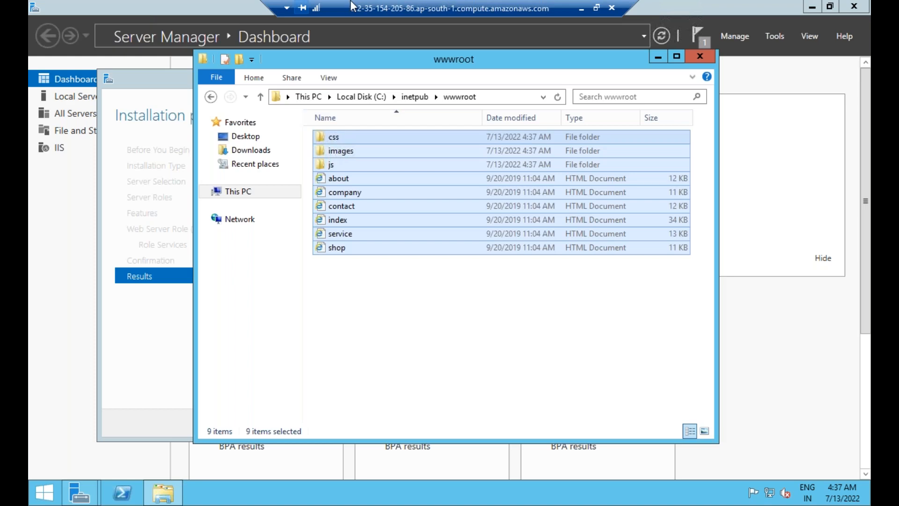
Step: Minimize the remote session, and close the local transportz folder and the Transportz template page
click(582, 8)
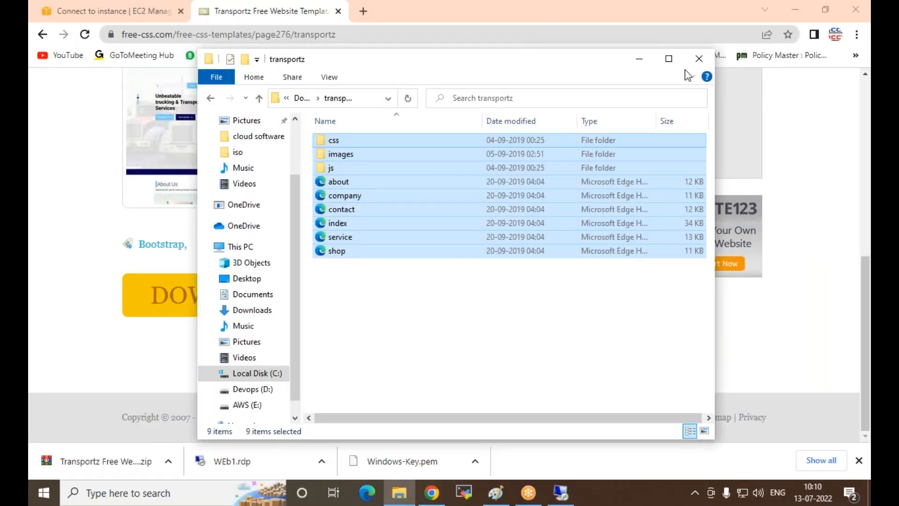
click(699, 58)
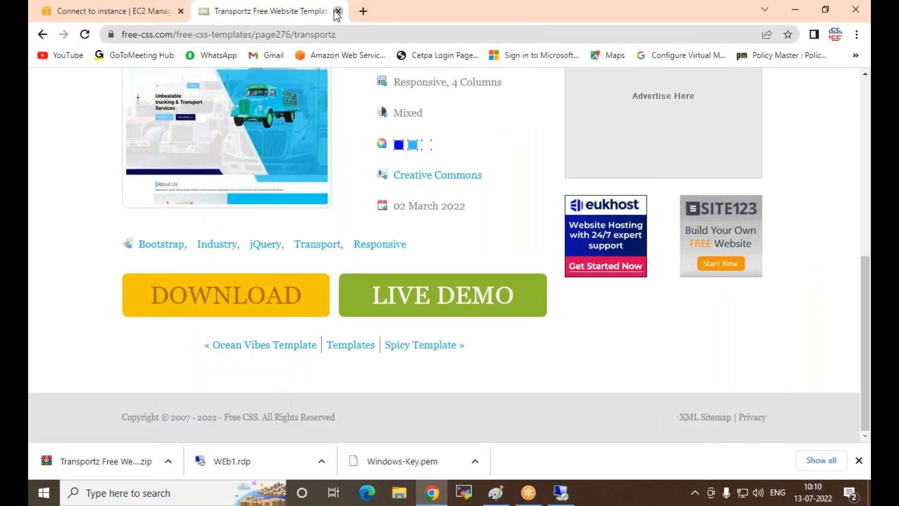
click(338, 11)
Step: Copy the public IPv4 address of the WEb1 instance, load it in a new browser tab and look through the hosted home page
scroll(288, 218, up, 5)
click(148, 186)
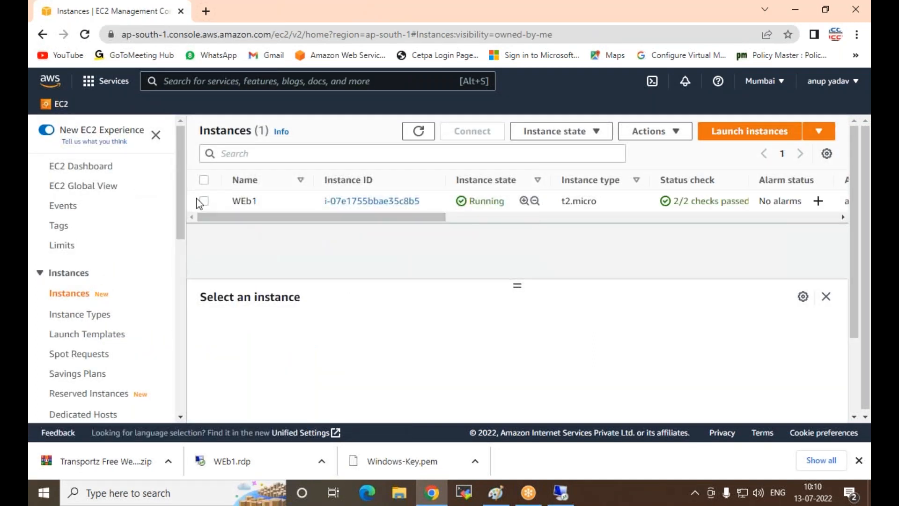
click(204, 201)
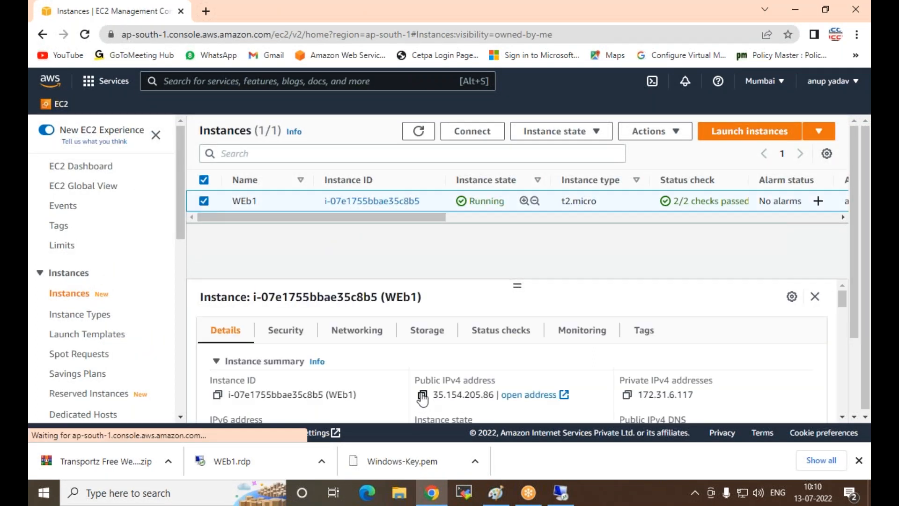
click(206, 11)
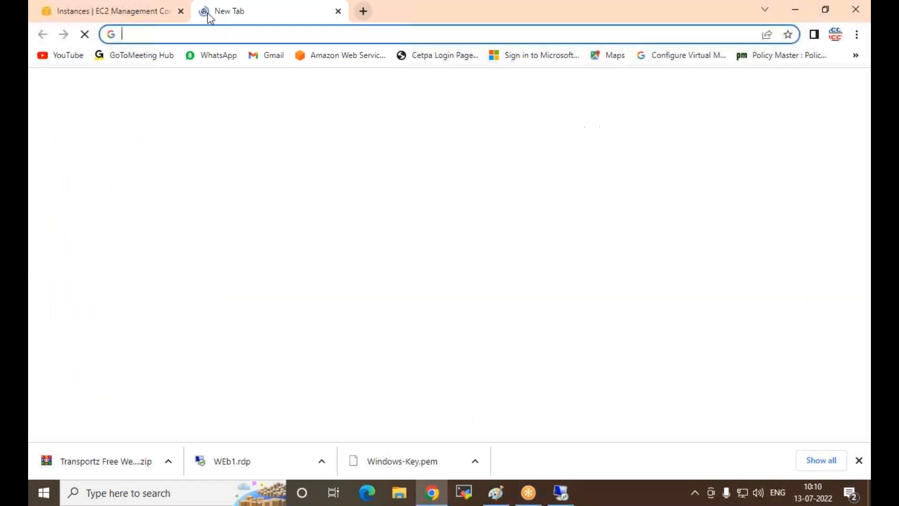
text(35.154.205.86)
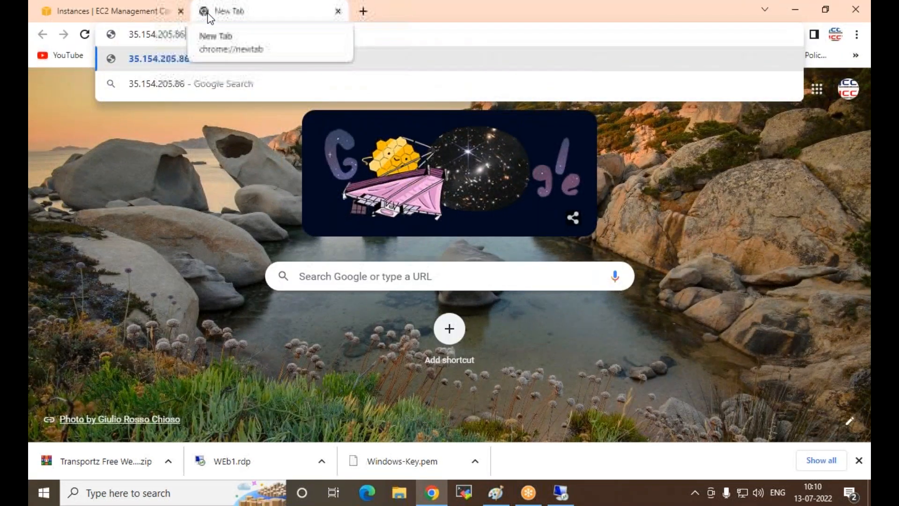
key(Return)
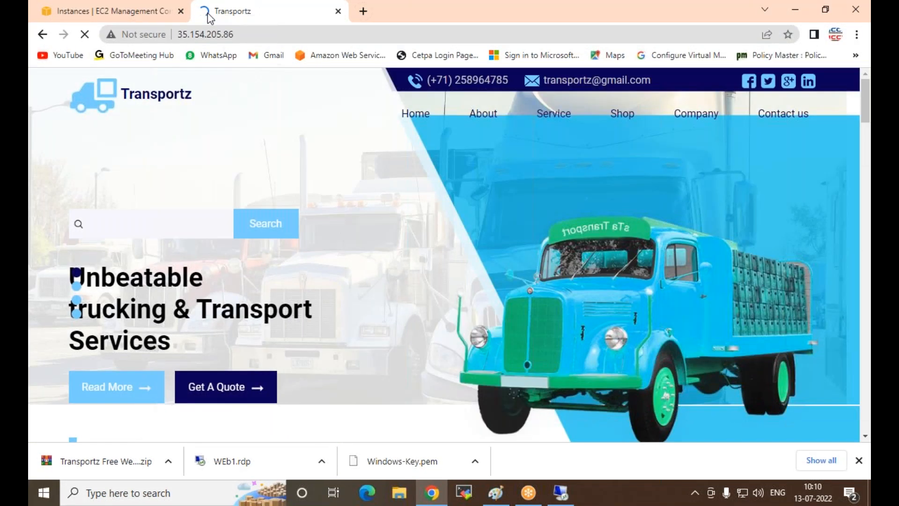
scroll(361, 261, down, 8)
scroll(366, 257, down, 15)
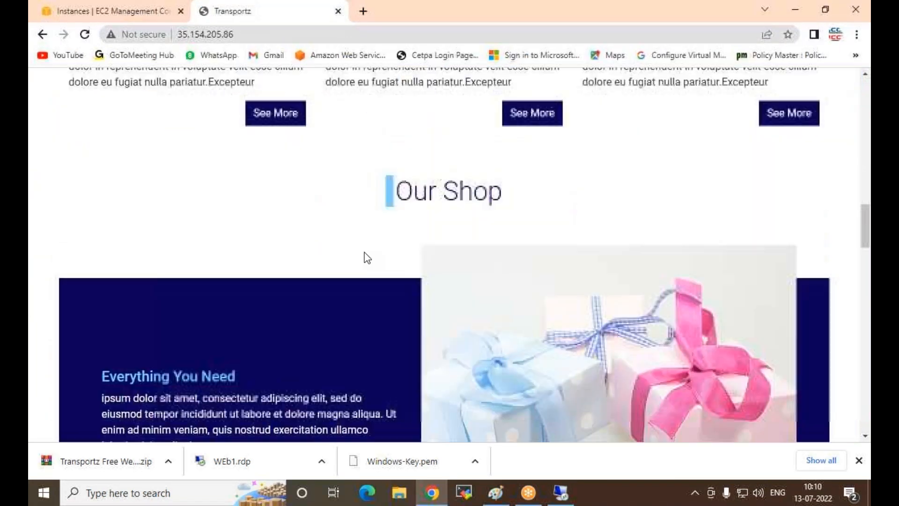
scroll(352, 242, up, 15)
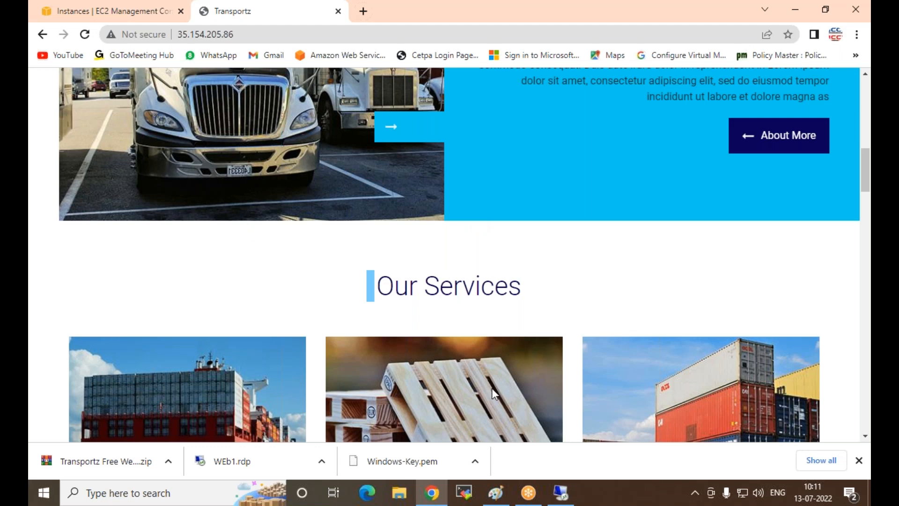
scroll(469, 318, up, 3)
scroll(453, 293, up, 5)
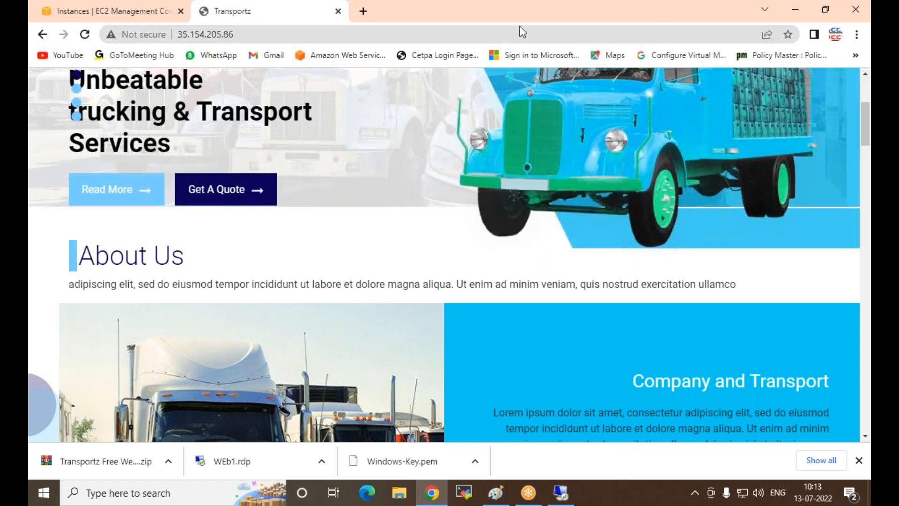
Step: Return to the EC2 console, open the Launch an instance page and examine the Quick Start operating system images
click(142, 16)
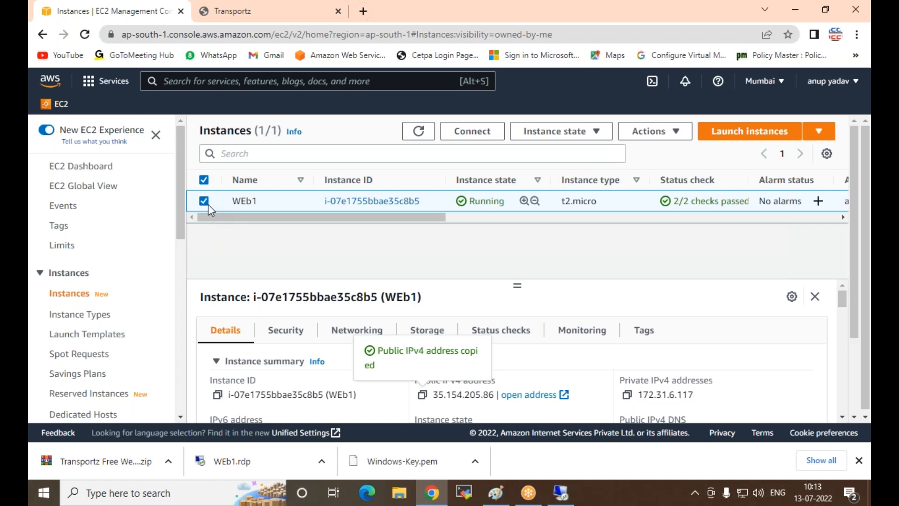
scroll(105, 243, down, 4)
scroll(105, 244, up, 3)
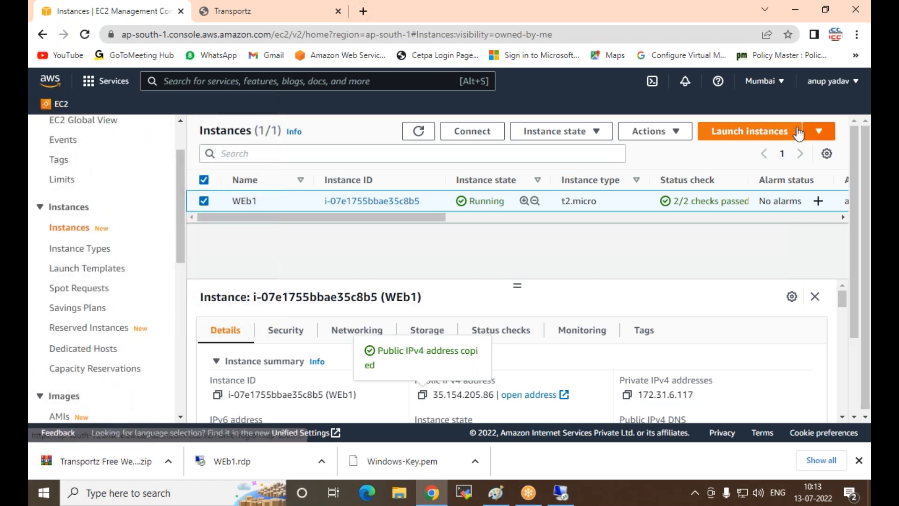
click(732, 132)
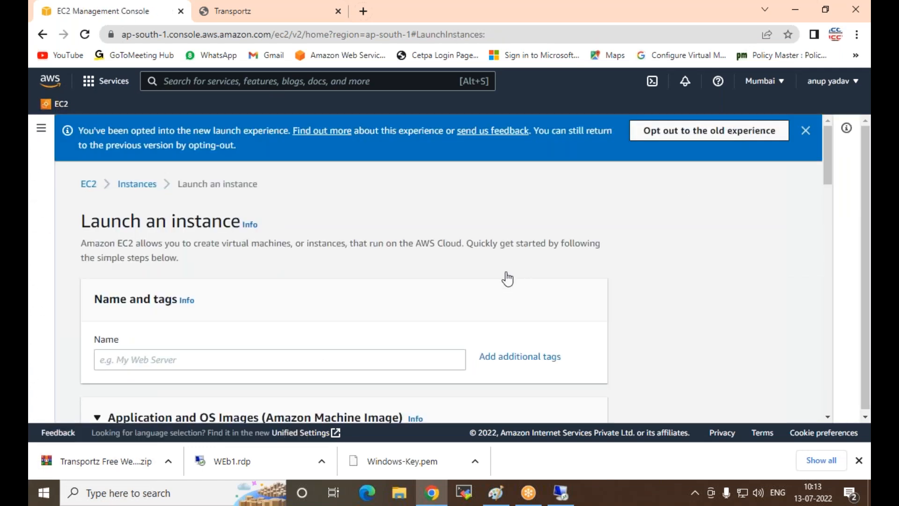
scroll(145, 351, down, 10)
scroll(137, 320, down, 8)
scroll(180, 269, up, 8)
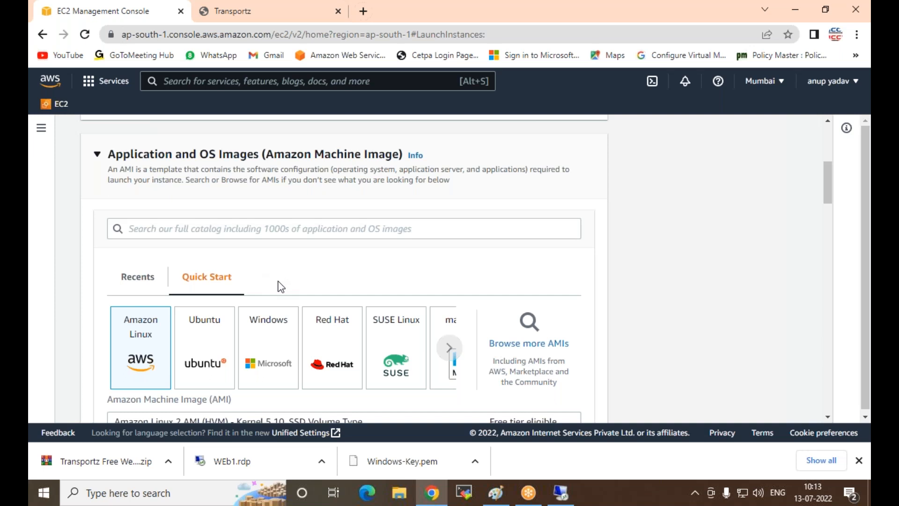
scroll(225, 221, up, 5)
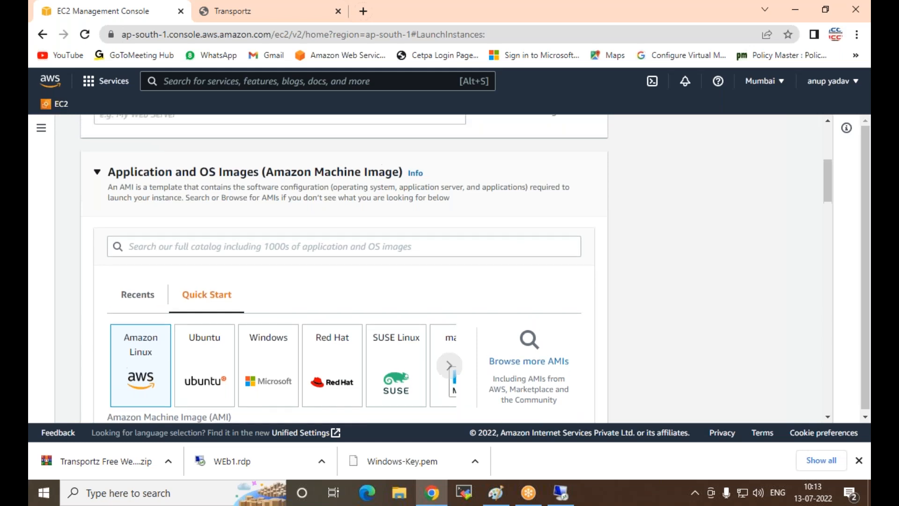
Step: View the list of AMIs owned by the account and the list of snapshots
click(41, 127)
scroll(92, 304, down, 4)
click(60, 285)
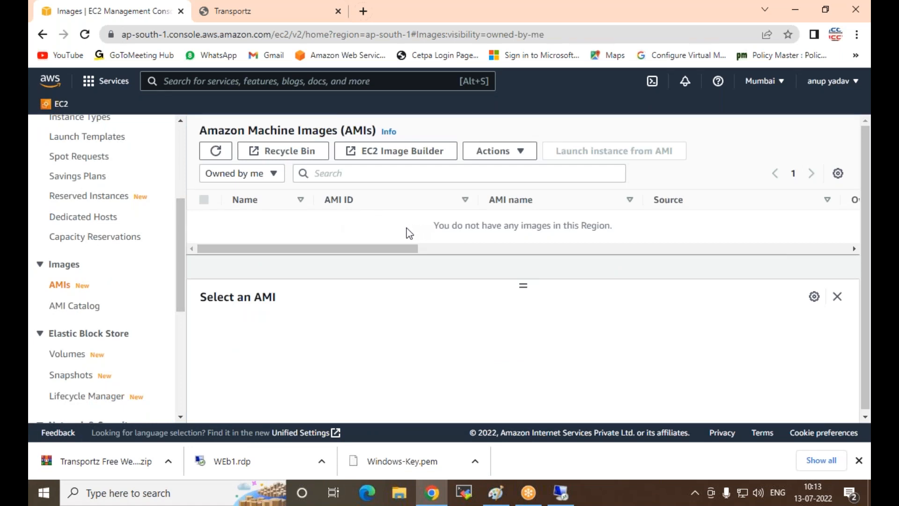
click(71, 375)
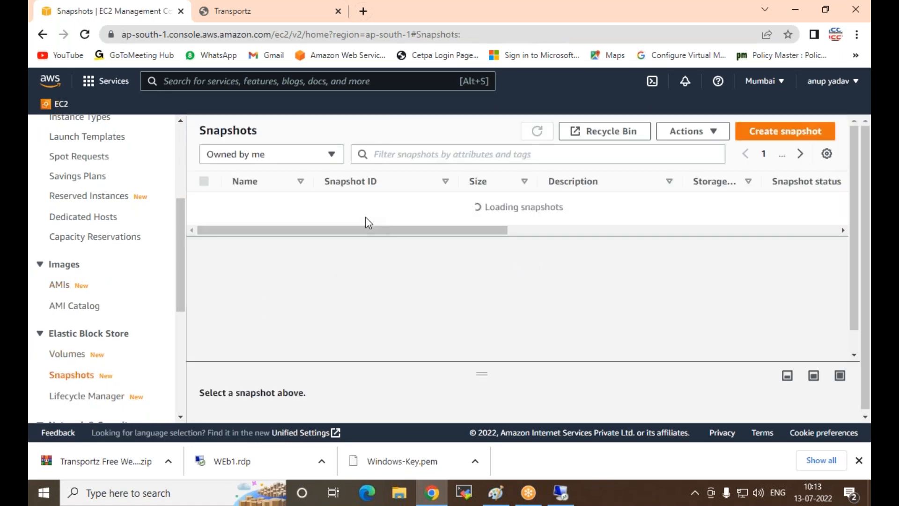
Step: Go back to the instances list and start creating an image from the WEb1 instance
scroll(84, 246, up, 3)
click(70, 233)
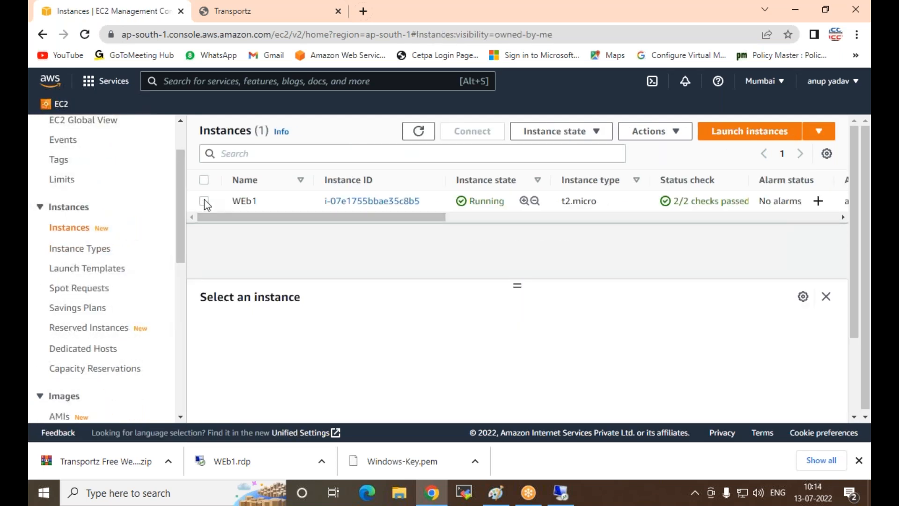
click(204, 200)
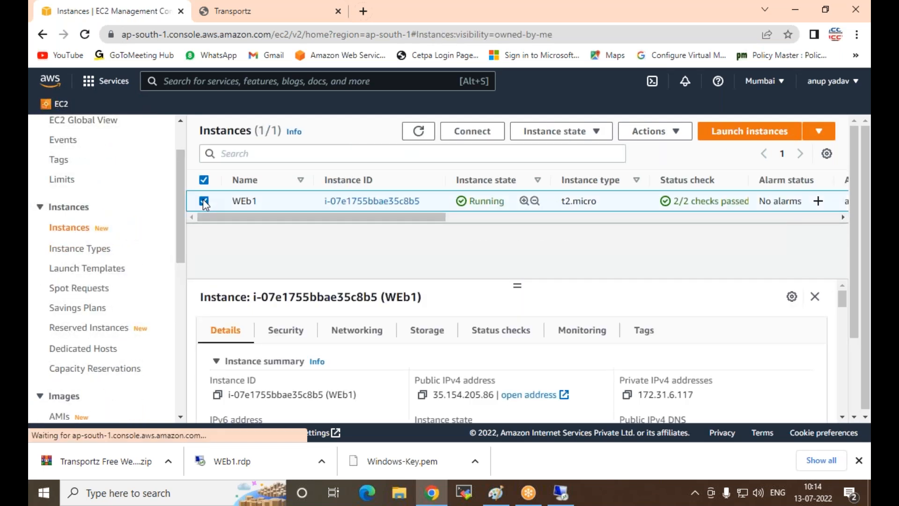
click(652, 133)
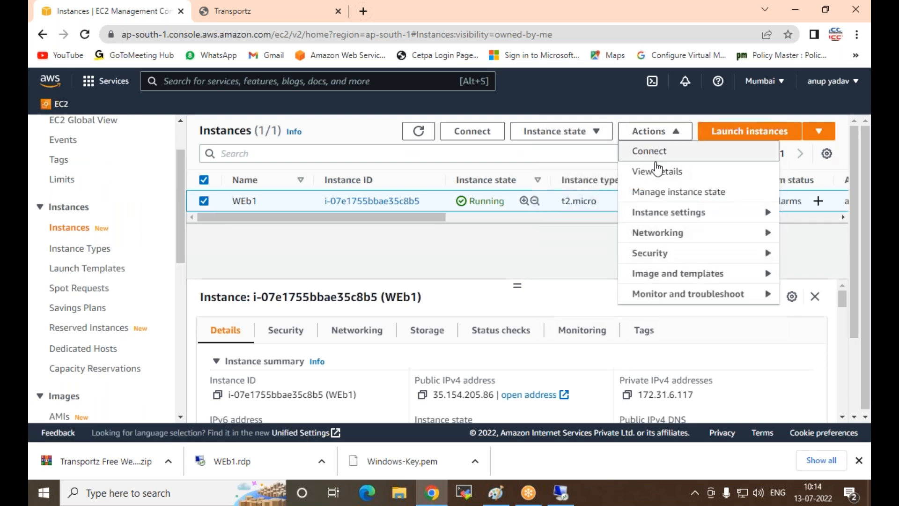
click(684, 280)
click(504, 275)
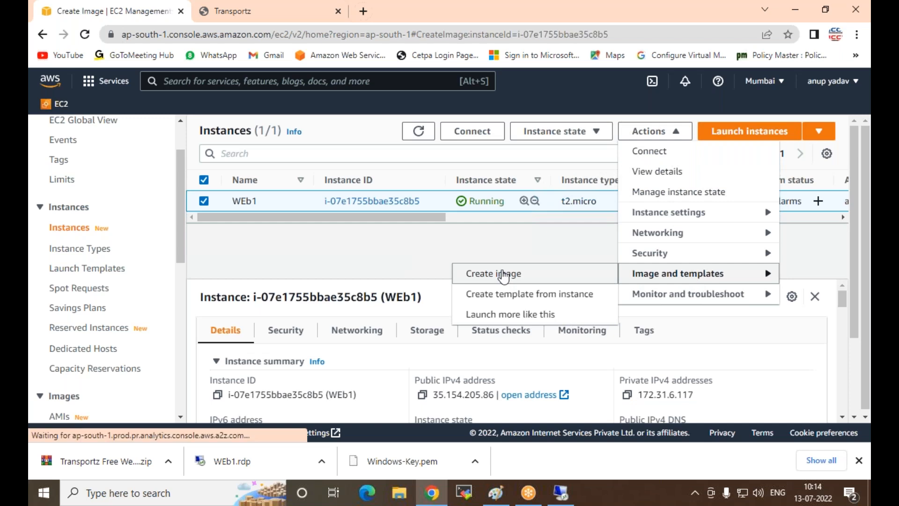
Step: Name the image Web1-CustomAMI and create it with the remaining settings left at their defaults
click(162, 277)
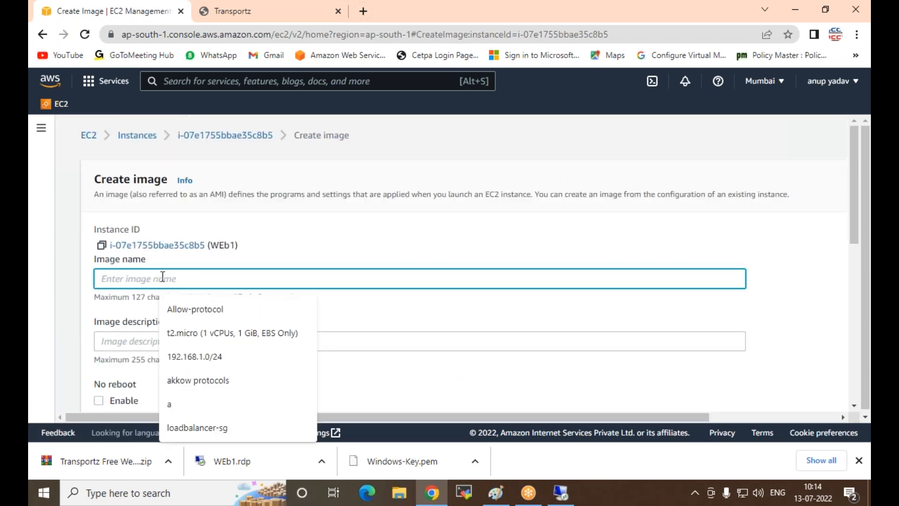
text(Web1)
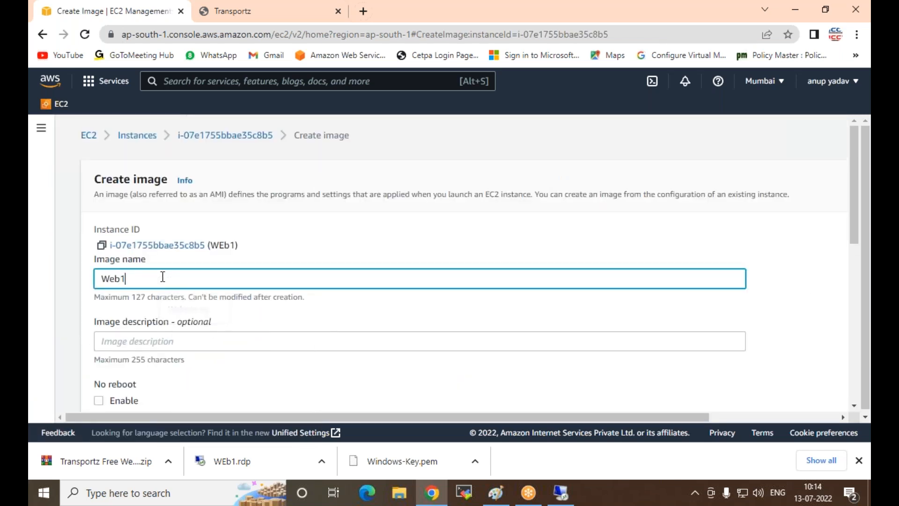
text(-CustomAMI)
scroll(214, 313, down, 1)
scroll(213, 314, down, 10)
drag(618, 416, 747, 415)
click(758, 393)
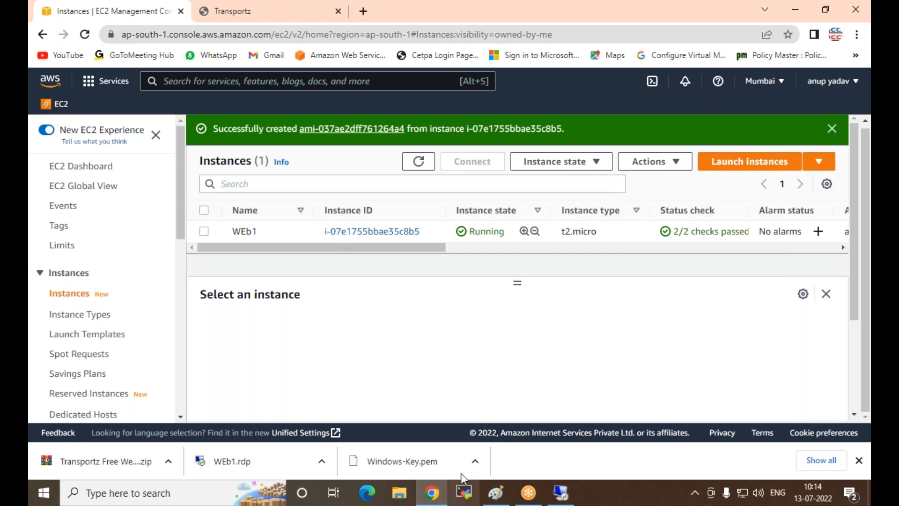
Step: Switch to Paint and erase the whole AMI diagram with its notes to leave a blank canvas
click(495, 492)
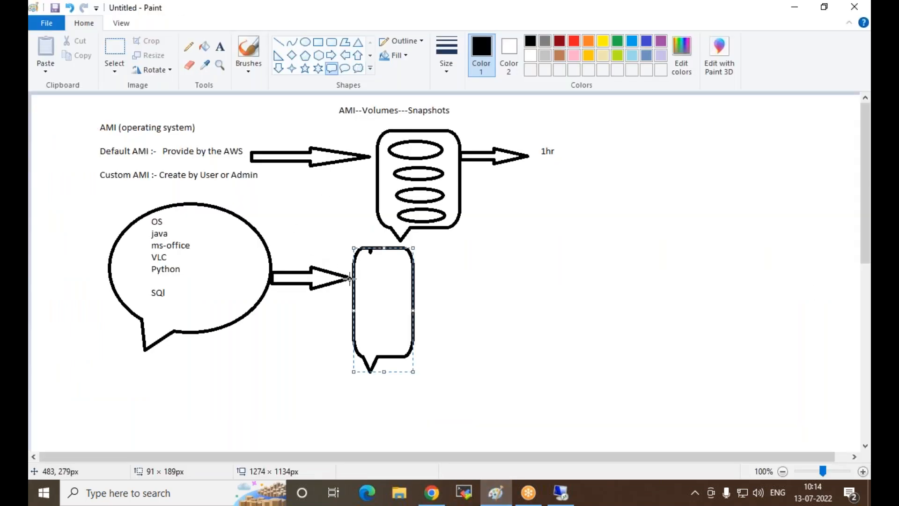
click(112, 41)
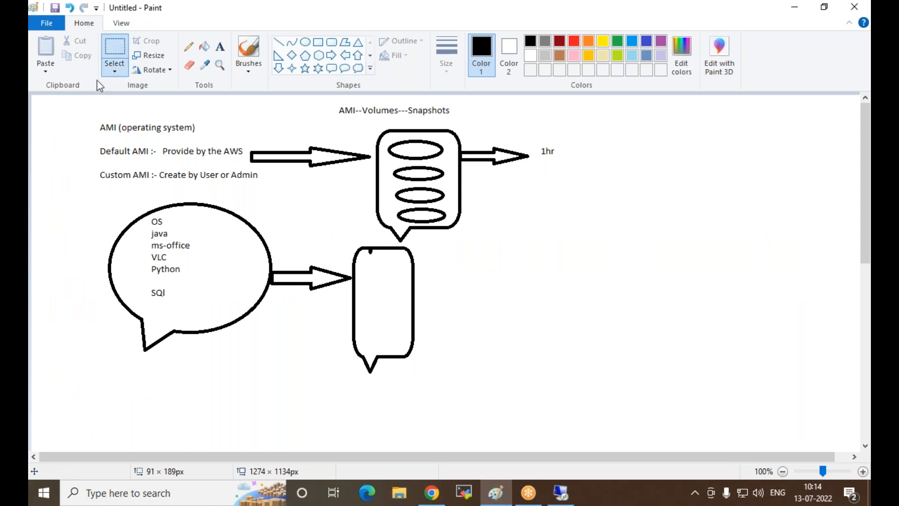
drag(83, 98, 602, 386)
key(Delete)
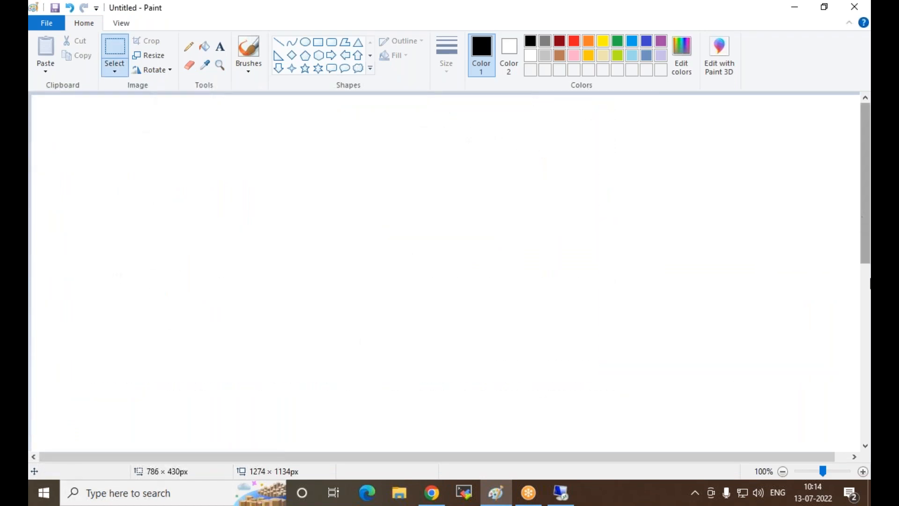
click(850, 249)
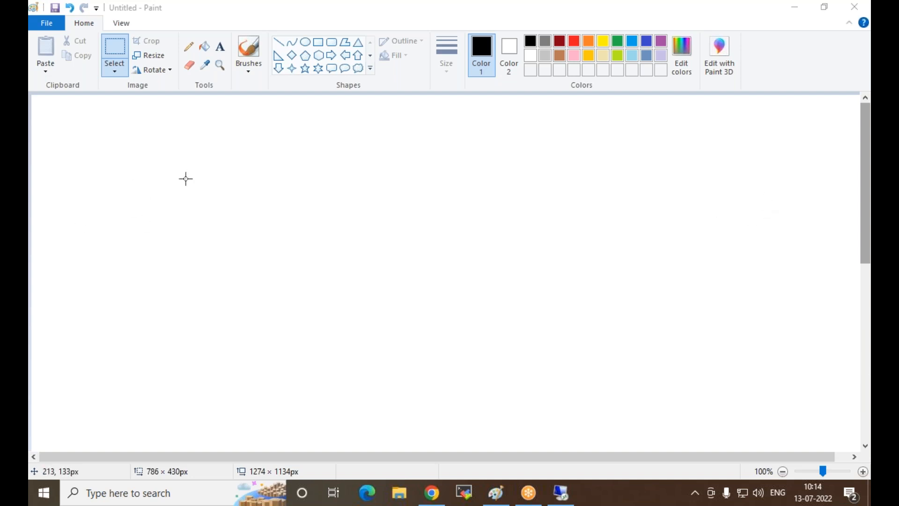
Step: Draw a server shape: a tall rounded rectangle near the canvas's upper-left corner with a small rounded base beneath it
click(345, 69)
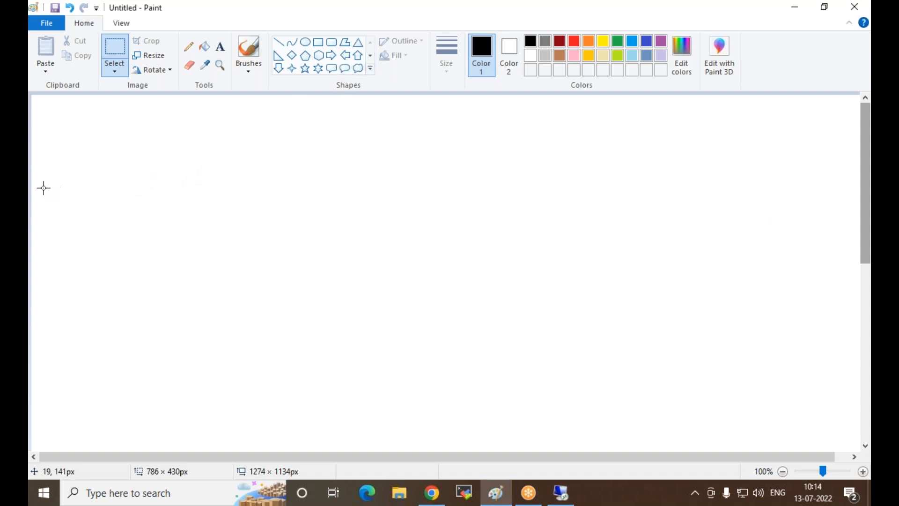
click(332, 42)
drag(82, 114, 173, 237)
click(163, 258)
drag(105, 236, 159, 251)
click(233, 286)
Step: Add the text "WEb1" inside the server shape and leave blank space below it in the same text box
click(219, 47)
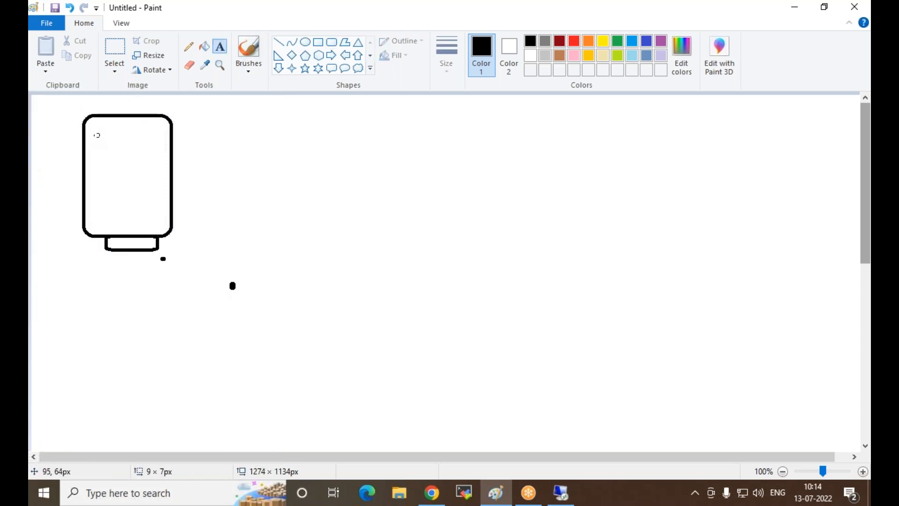
click(92, 133)
text(WEb1)
key(Return)
key(Return)
key(Return)
key(Return)
Step: Add the lines "Change Password" and "Create file folder" below the WEb1 label
text(C)
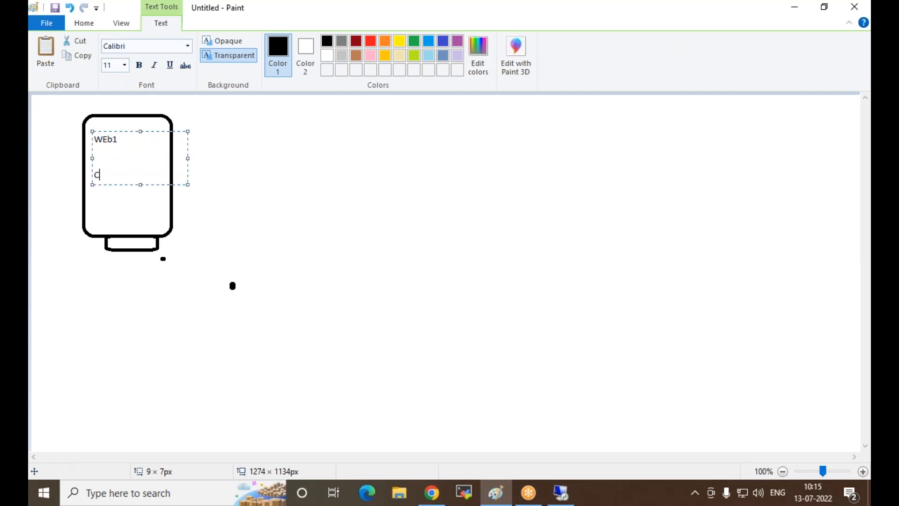
text(hange Password)
key(Return)
text(Crea)
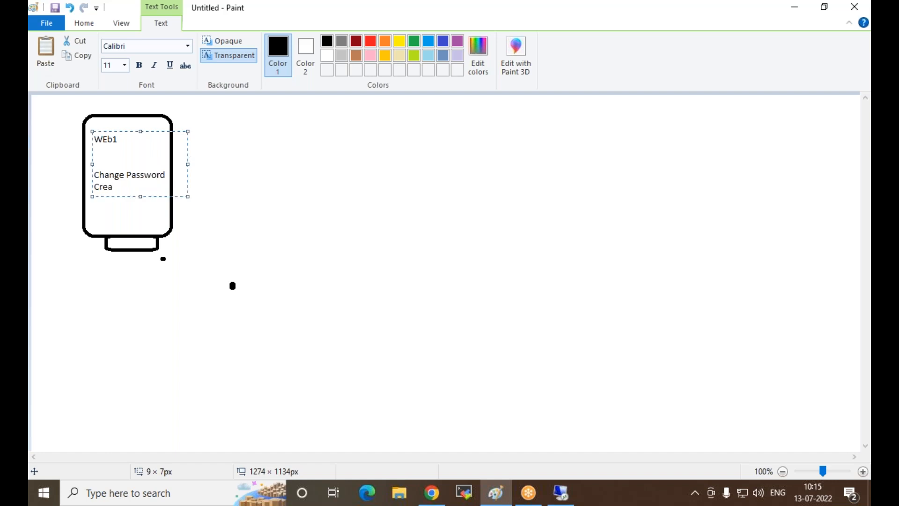
text(te file folder)
Step: Add the lines "install web server" and "Deploy website" to the WEb1 notes and finish the text
key(Return)
text(insytk)
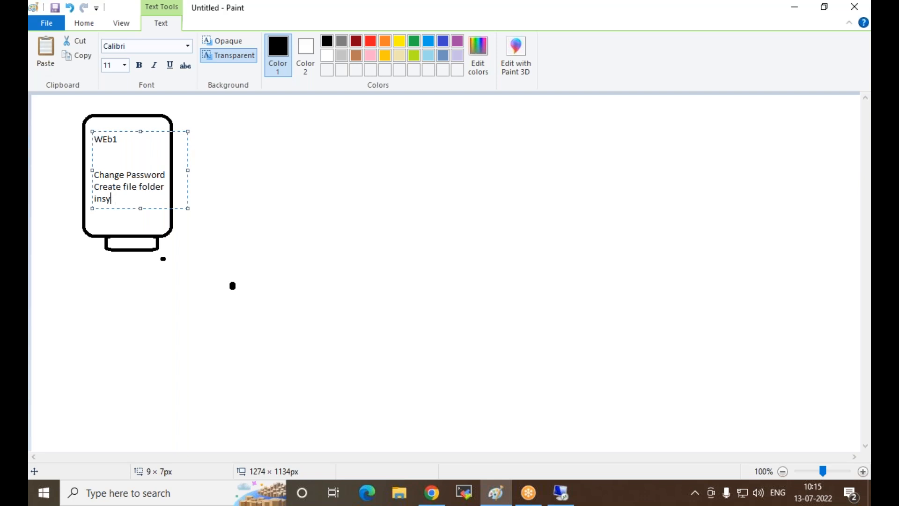
key(BackSpace)
key(BackSpace)
key(BackSpace)
text(tall web server)
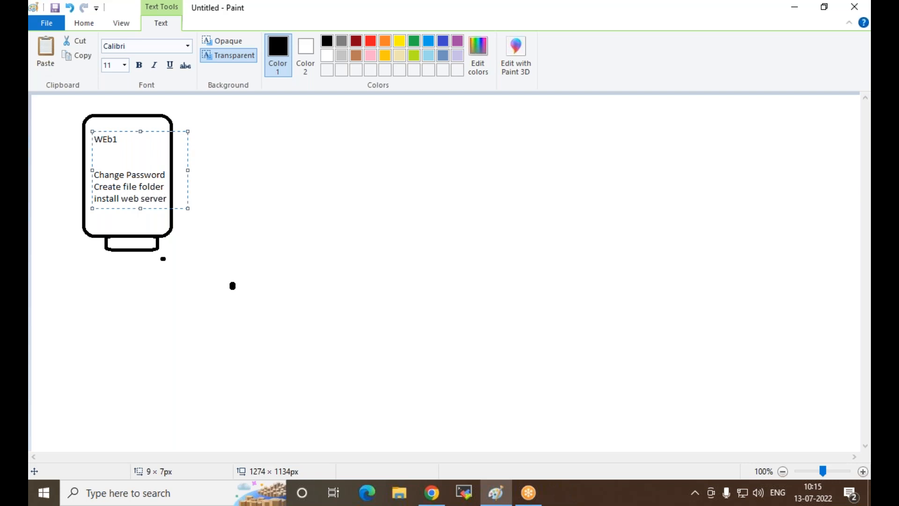
key(Return)
text(Deploy website)
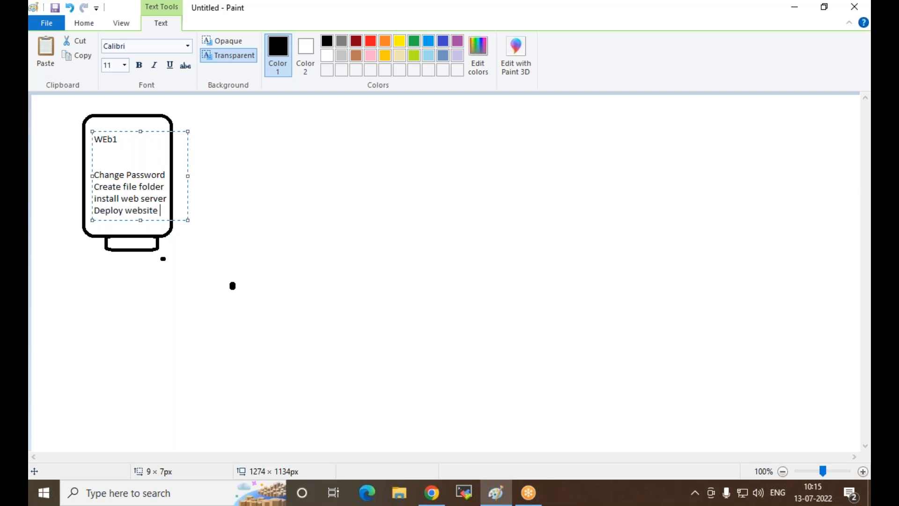
click(226, 153)
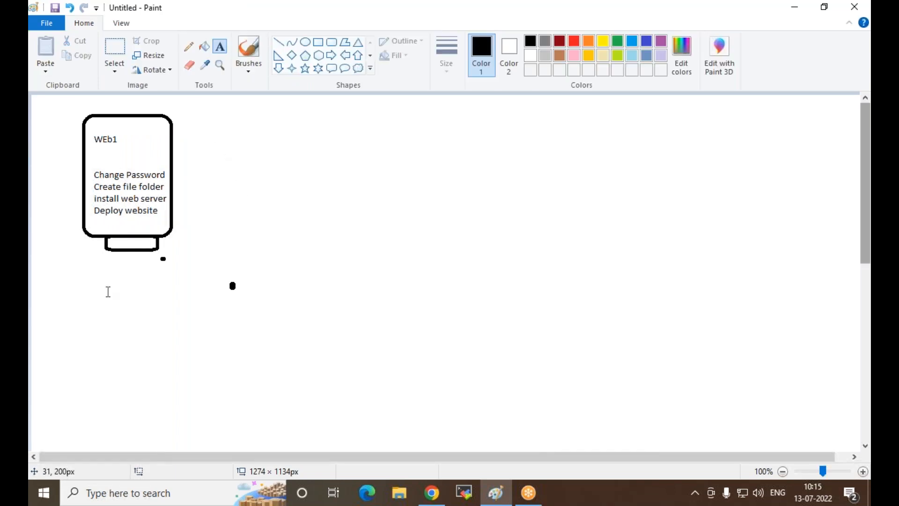
Step: Draw a right-pointing arrow from the WEb1 shape to an oval callout of about 138 × 220 px
click(332, 56)
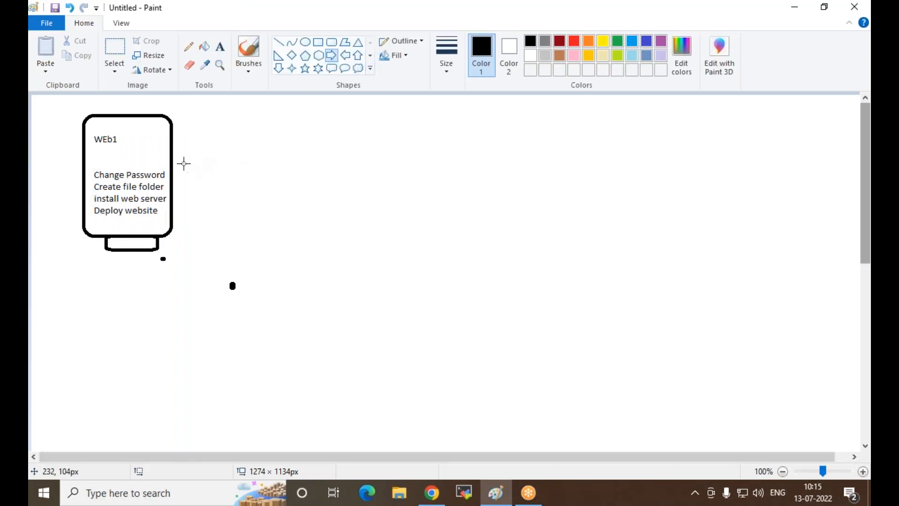
drag(171, 154, 255, 160)
click(345, 69)
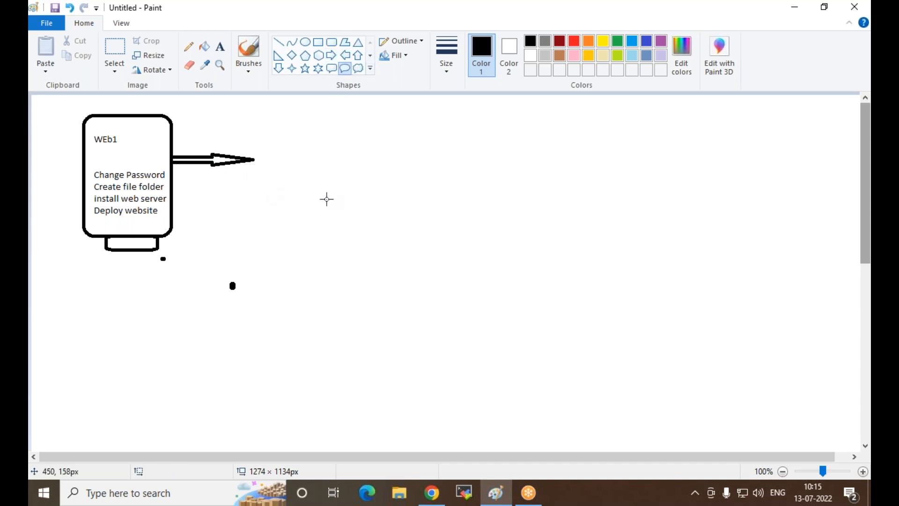
drag(256, 112, 347, 257)
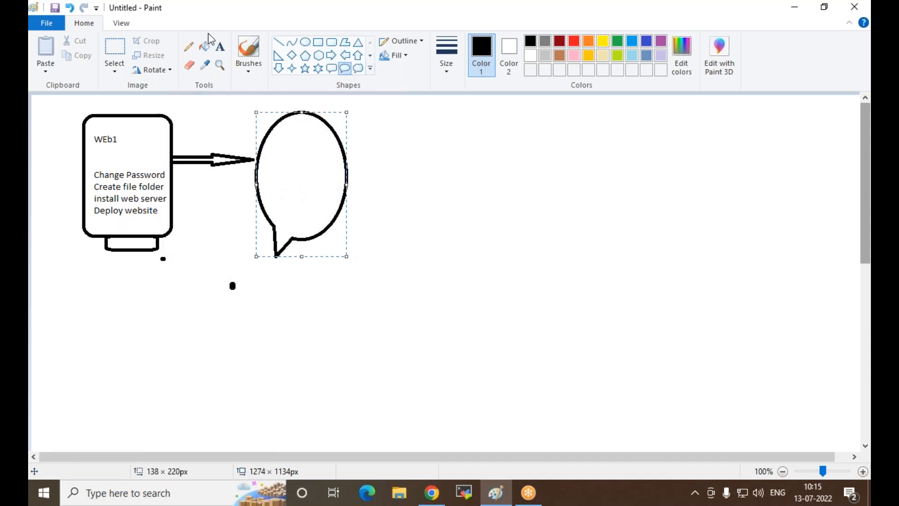
Step: Add the text "Create AMI" in the upper part of the oval callout
click(221, 46)
click(274, 136)
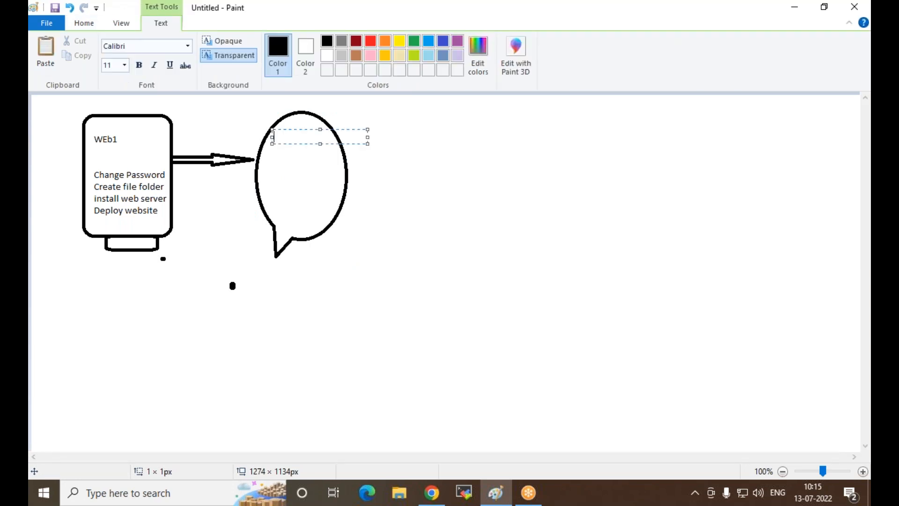
text(Create AMI)
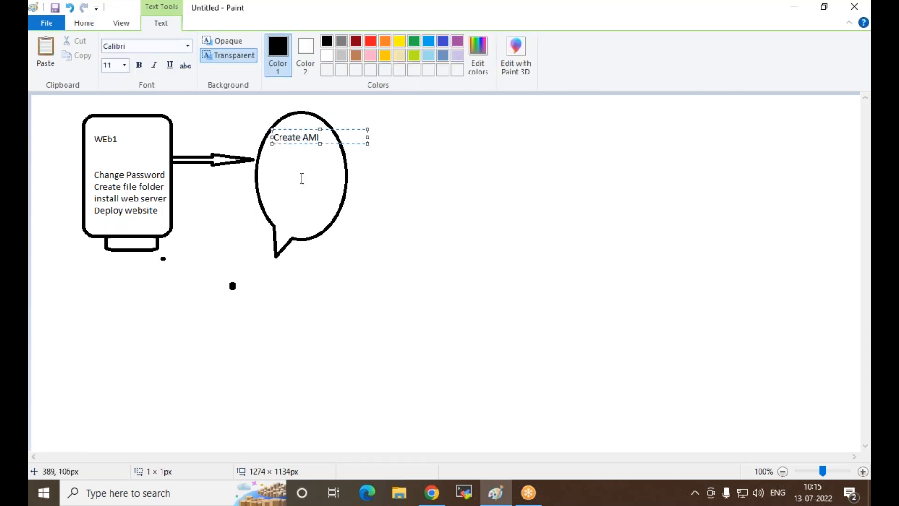
click(284, 176)
Step: Add "Web1" and, after blank lines, "OS+ All application" inside the oval callout below Create AMI
click(263, 156)
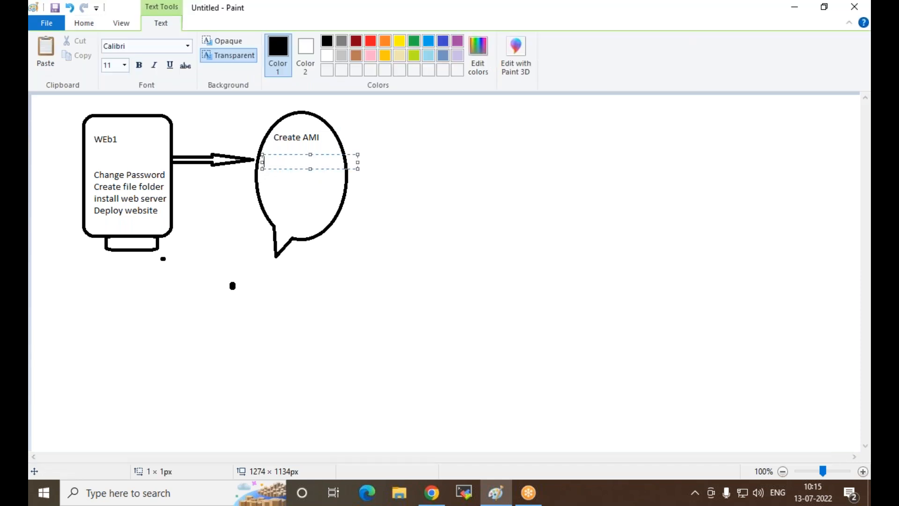
text(Web1)
key(Return)
key(Return)
key(Return)
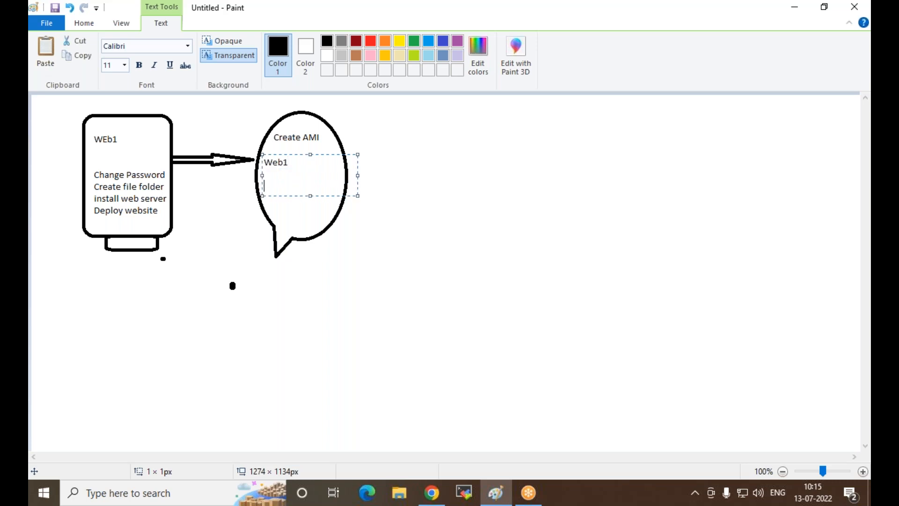
text(OS+ All application)
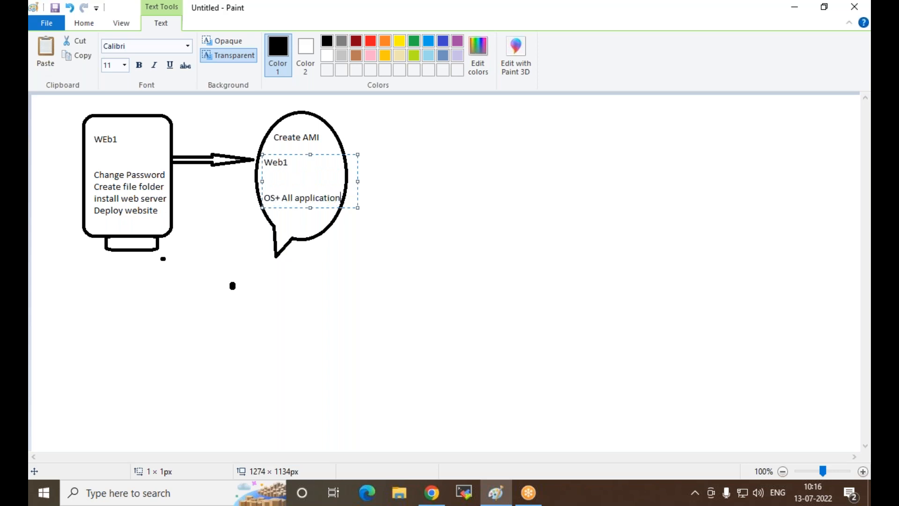
key(Return)
click(230, 266)
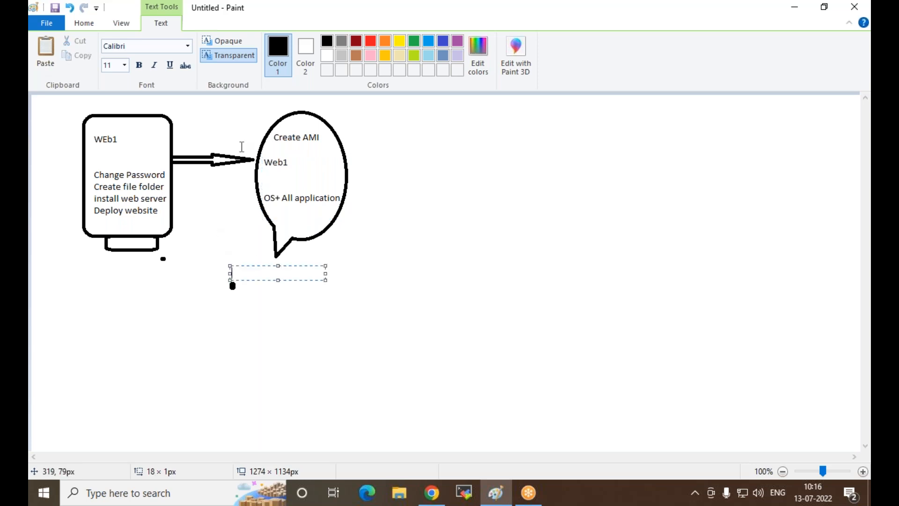
click(147, 393)
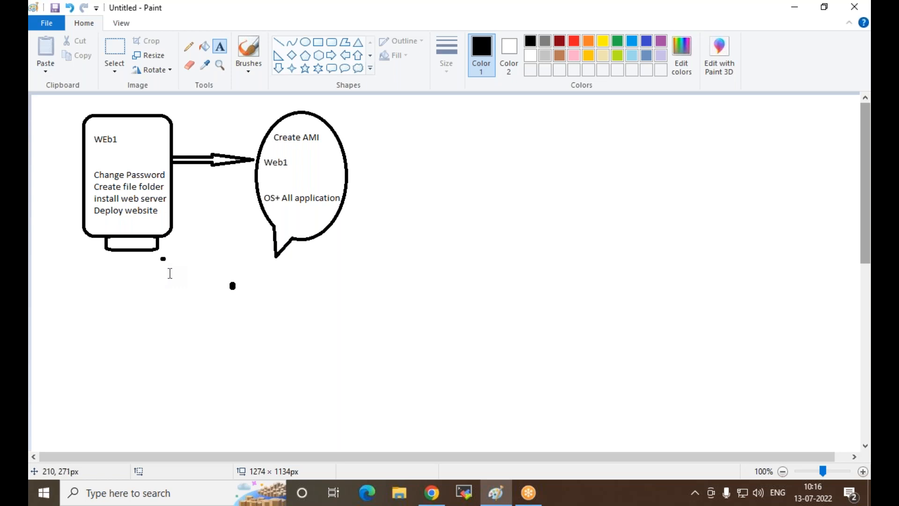
Step: Cross out the WEb1 server shape with two diagonal lines
click(278, 42)
drag(66, 118, 182, 261)
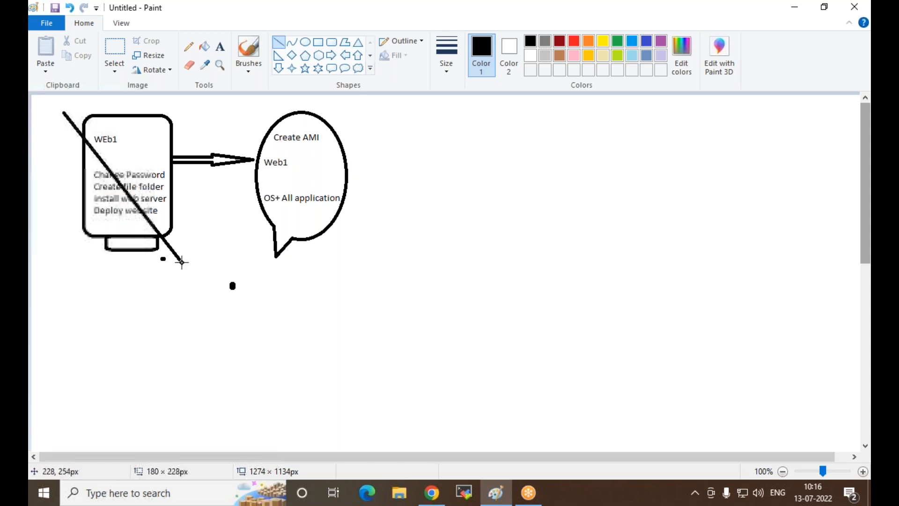
drag(183, 103, 66, 277)
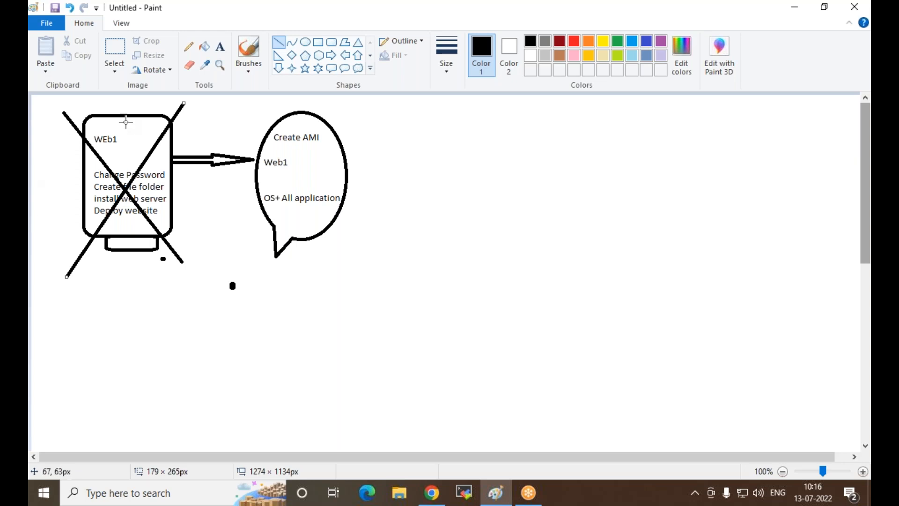
Step: Draw an arrow about 154 × 29 px from the oval to a rounded rectangular callout, then raise and slightly shorten the callout
click(331, 55)
drag(347, 163, 448, 182)
click(332, 68)
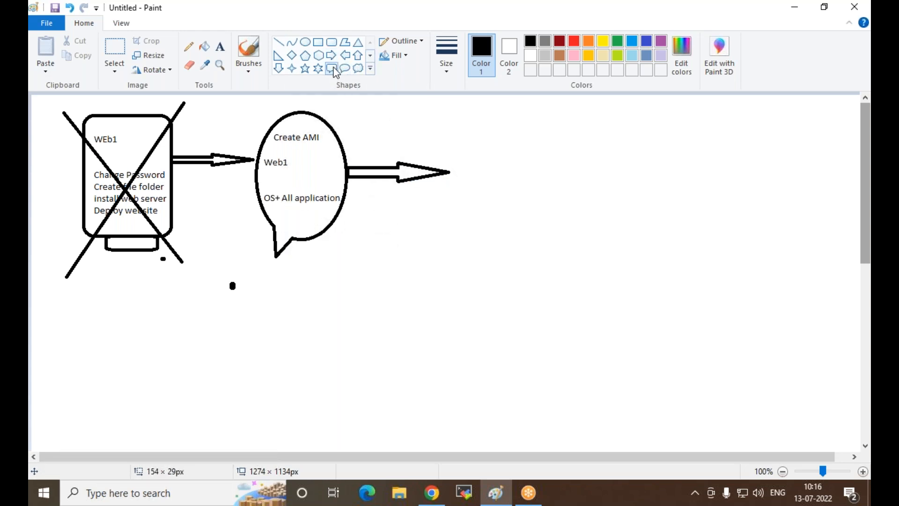
drag(446, 114, 543, 284)
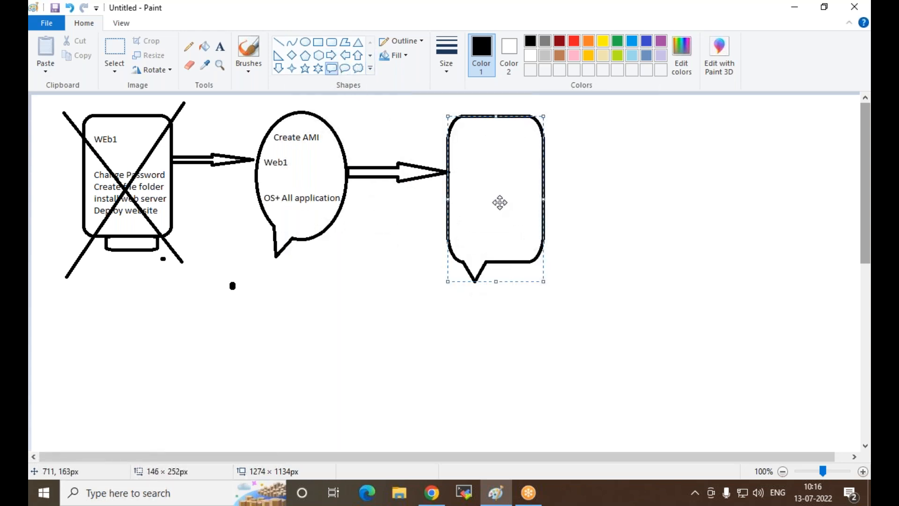
drag(500, 201, 501, 194)
drag(503, 279, 502, 269)
click(461, 328)
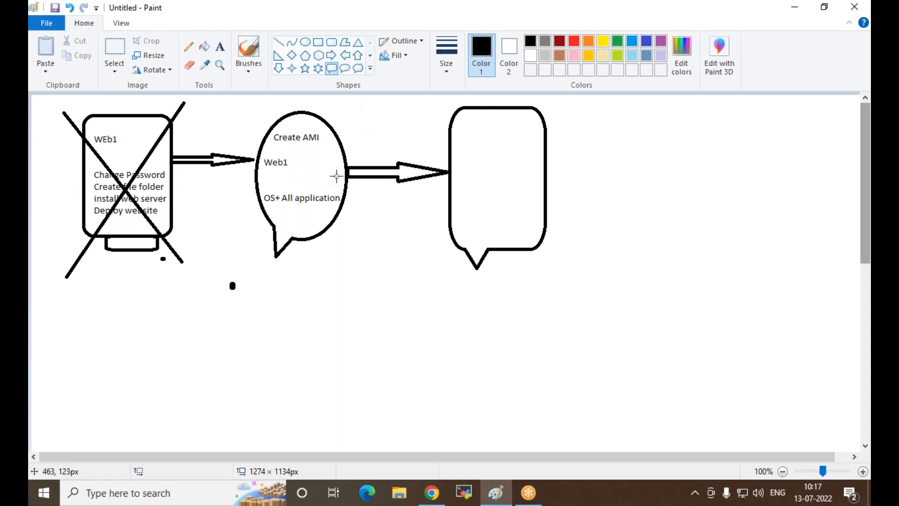
Step: Label the rounded rectangular callout "WEB2" just below its lower edge
click(220, 47)
click(494, 256)
text(WEB2)
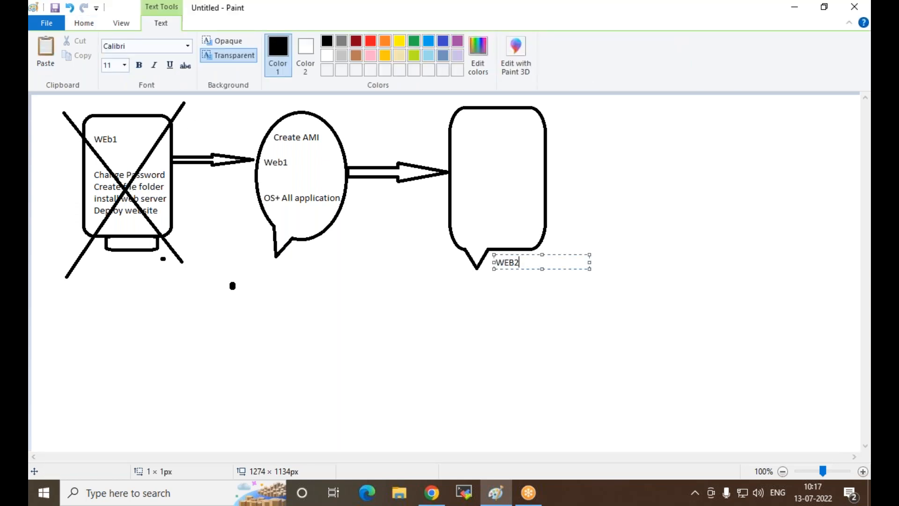
click(503, 282)
Step: Write "Create Web3 via Custom ami of Web1" in the upper part of the rounded rectangular callout
click(463, 127)
text(Create Web3 via)
key(Return)
text(Cust)
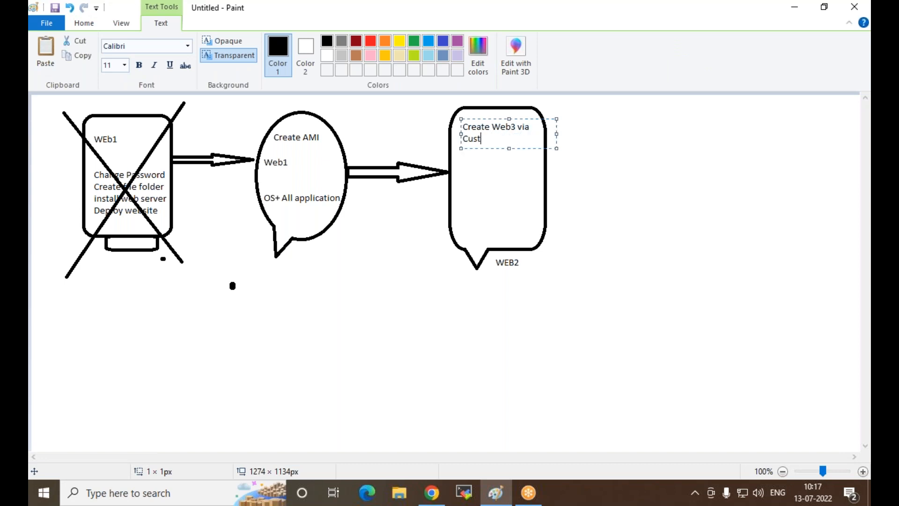
text(om ami of Web)
key(Left)
key(Left)
key(Left)
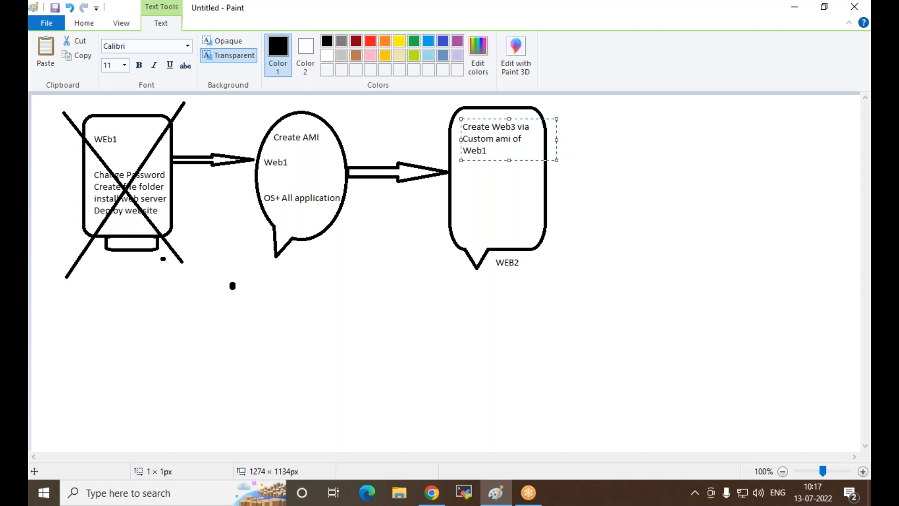
Step: Add "Web is a Mirror copy of Web server 1" below that text and shift the text block slightly to fit inside the callout
key(Return)
key(Return)
text(Web is )
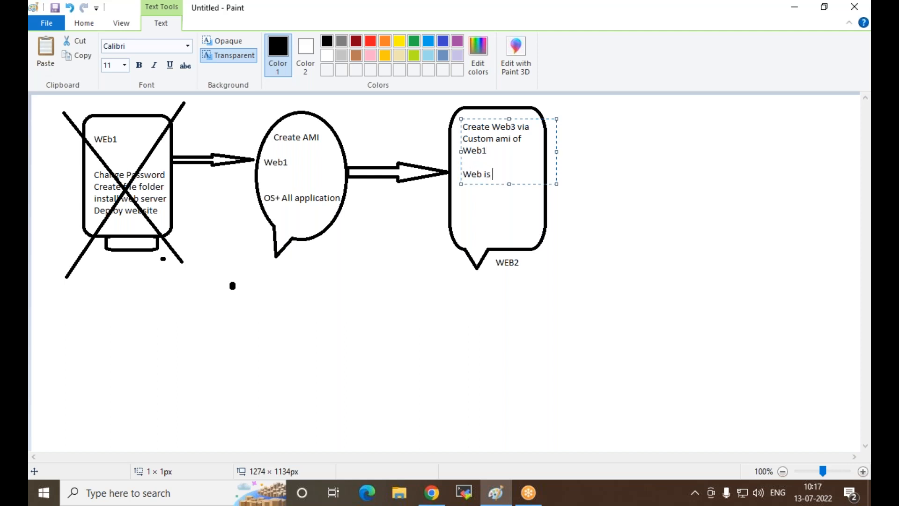
text(a Mirror copy)
key(Return)
text(of)
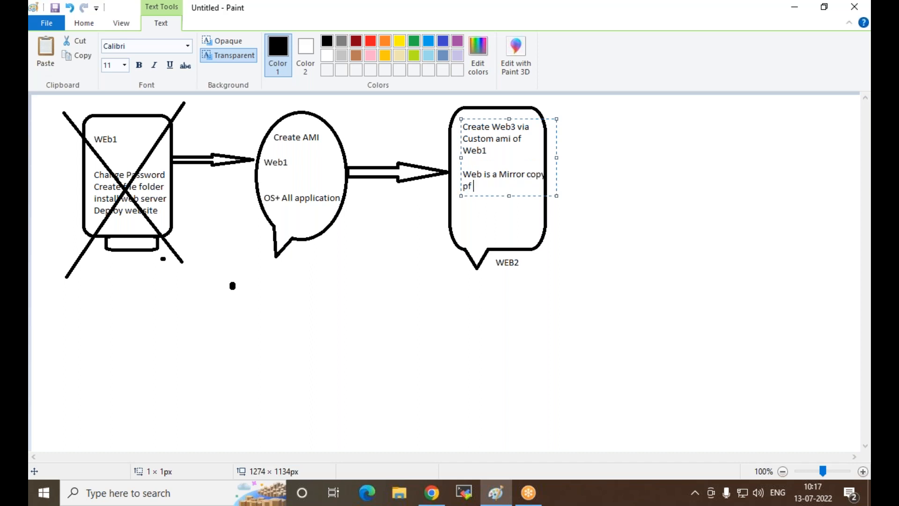
key(BackSpace)
key(BackSpace)
text(of Web server 1)
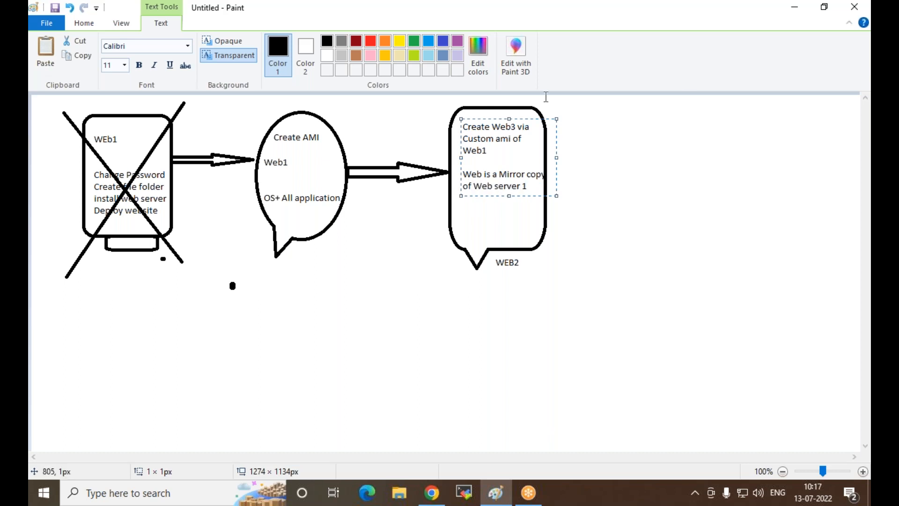
drag(495, 119, 488, 118)
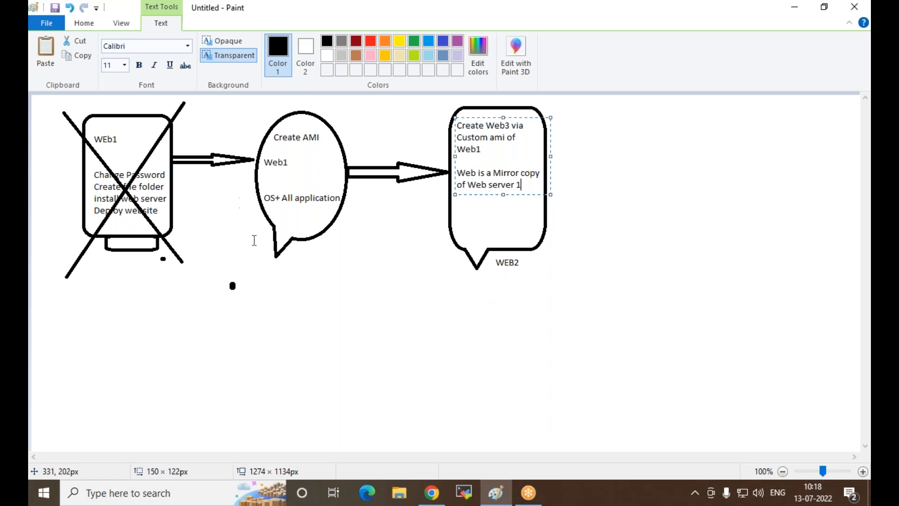
click(302, 271)
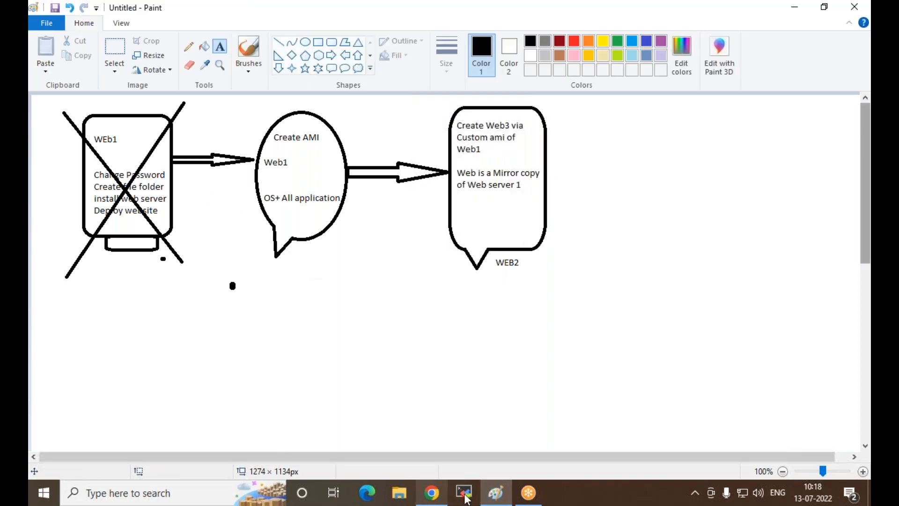
Step: Switch to the EC2 console in Chrome and view the list of AMIs owned by the account
mouse_move(442, 496)
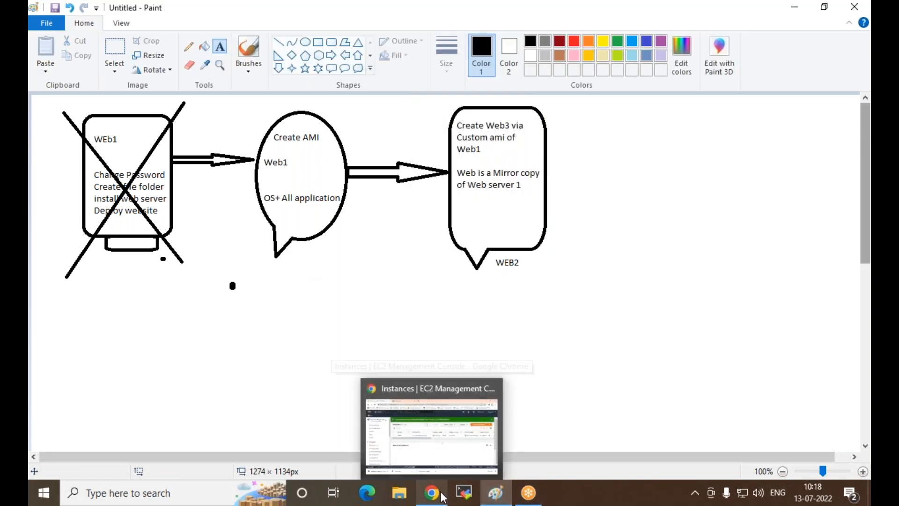
click(443, 495)
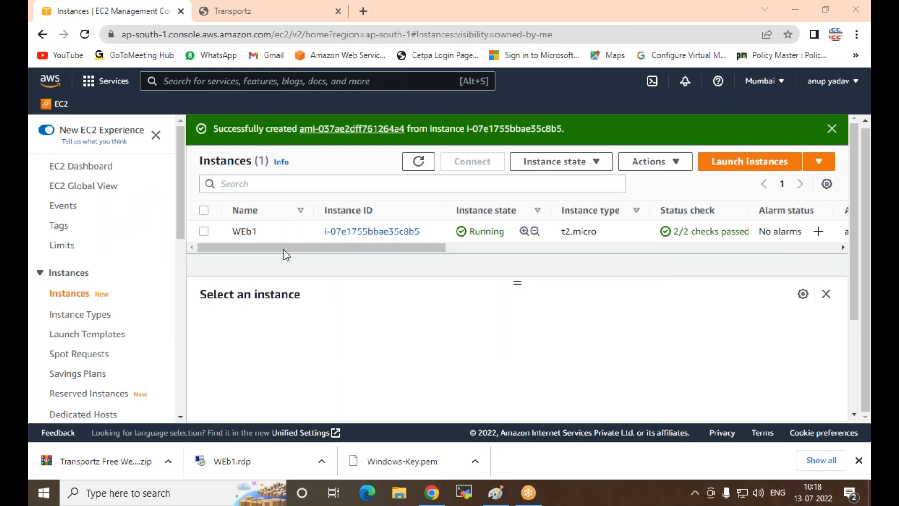
scroll(84, 300, down, 3)
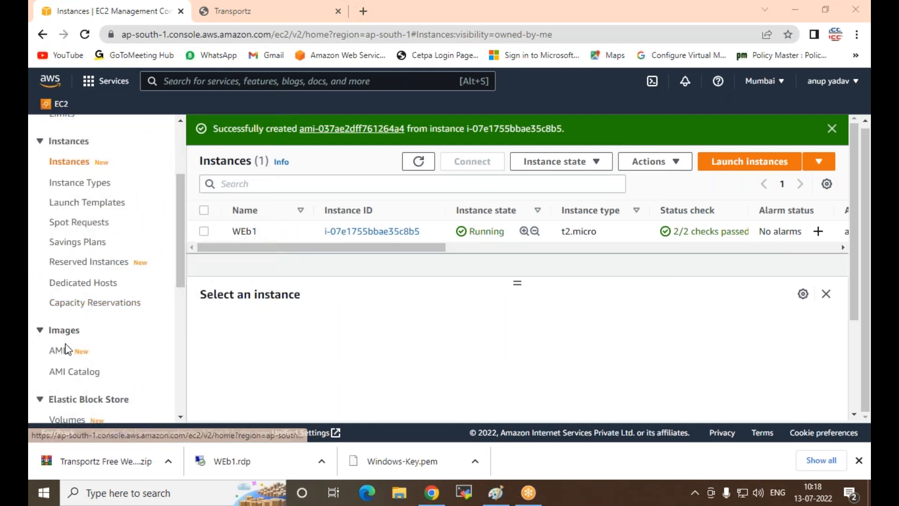
click(67, 350)
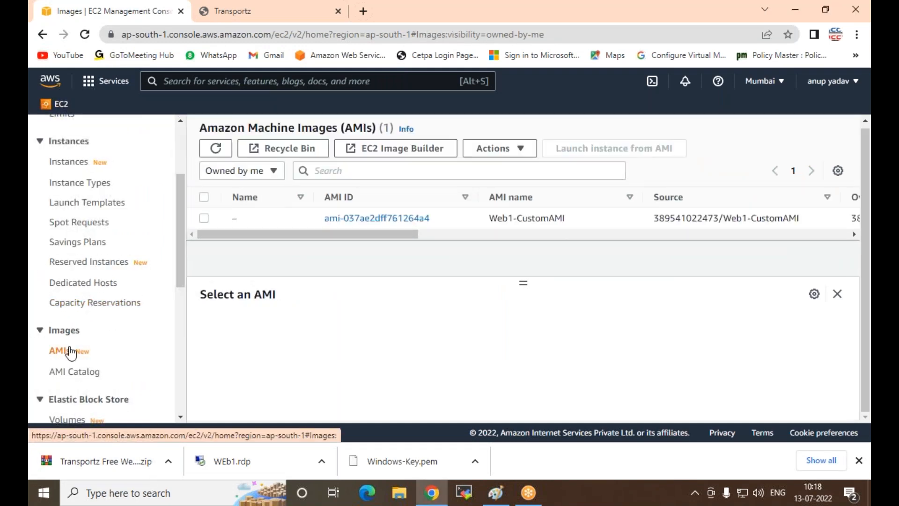
Step: Check the status of the custom AMI in the AMI list
drag(339, 237, 528, 249)
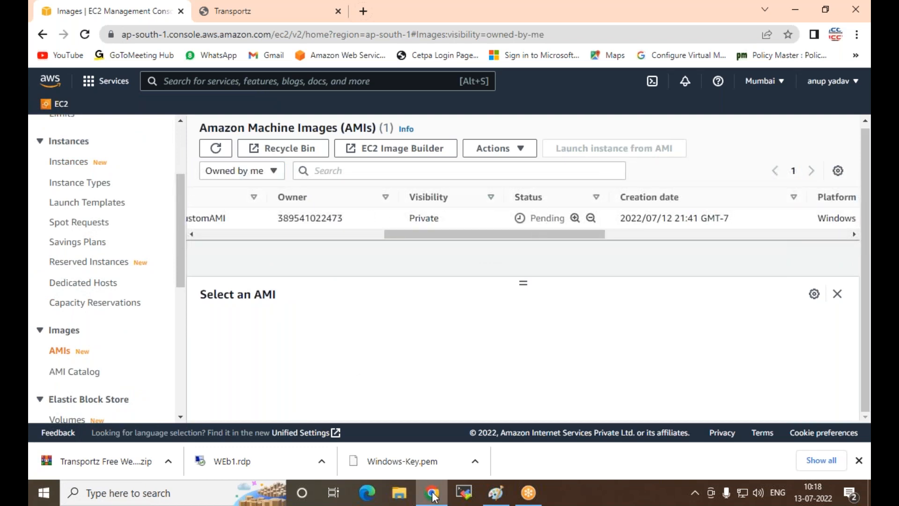
Step: Switch to Paint and draw a small line cross above each of the two horizontal arrows, about 50 px tall
click(495, 492)
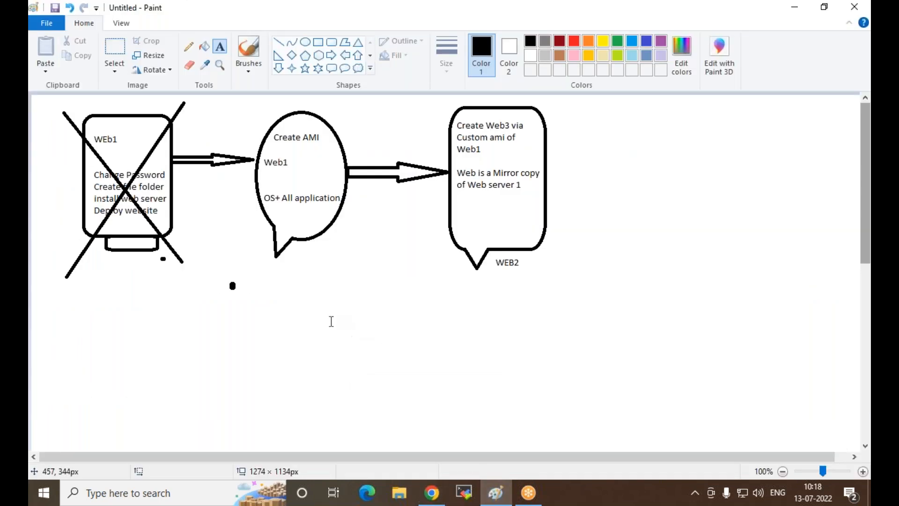
click(331, 321)
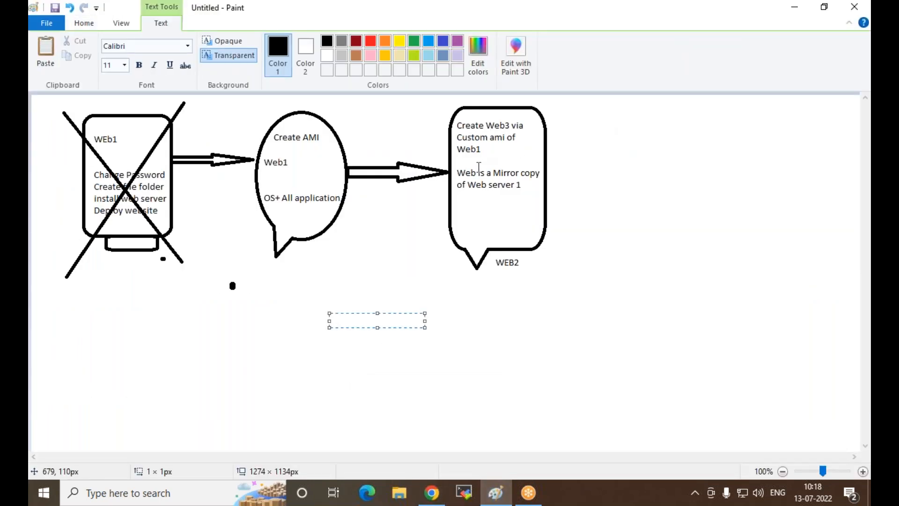
click(642, 161)
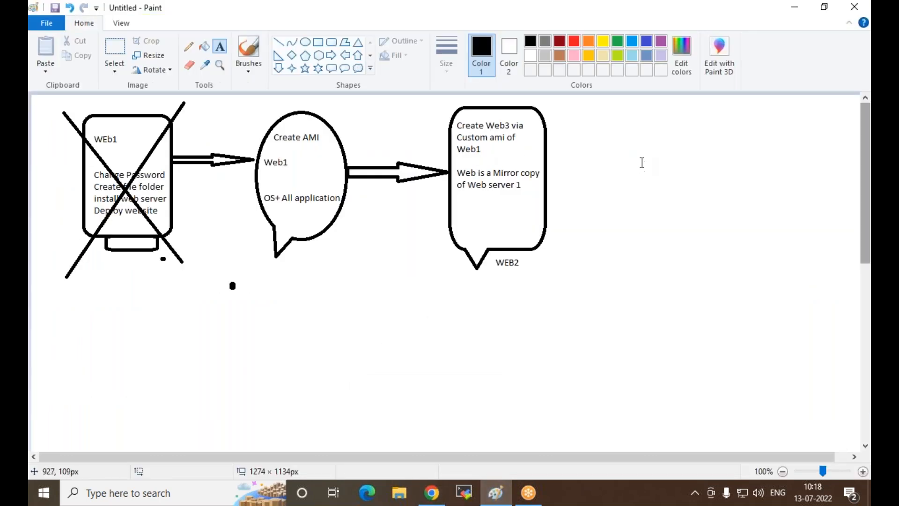
click(279, 43)
mouse_move(228, 100)
mouse_down()
mouse_move(255, 122)
mouse_move(227, 131)
mouse_up()
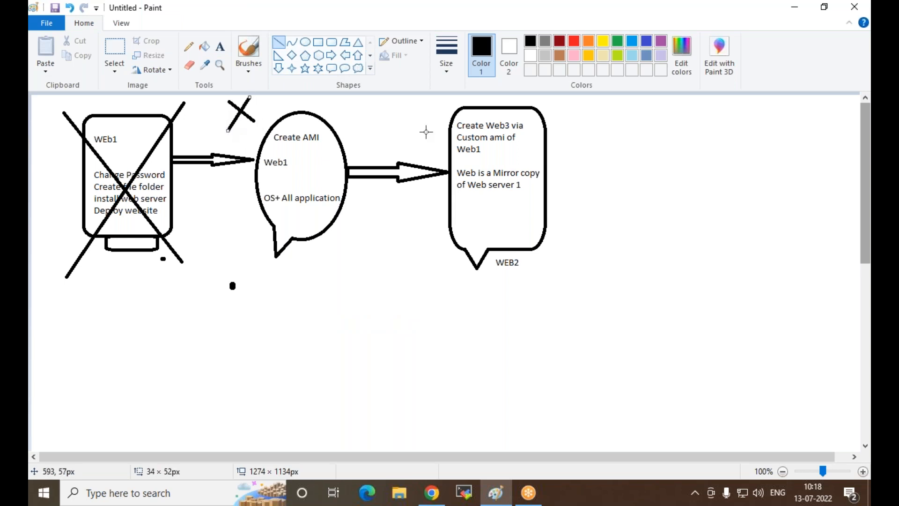
drag(410, 102, 443, 130)
drag(450, 96, 412, 131)
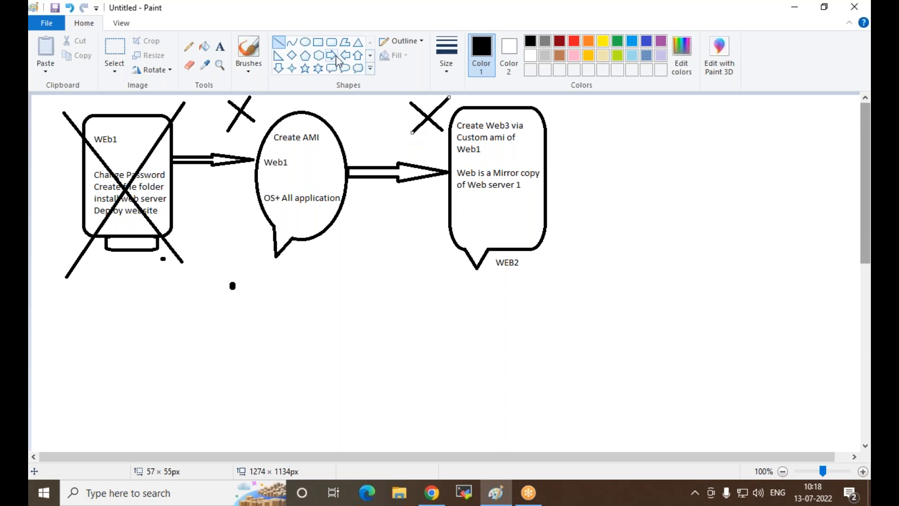
Step: Draw a down arrow below the Create AMI oval callout and a rounded rectangle at the arrow's tip
click(279, 68)
drag(300, 240, 318, 334)
click(331, 42)
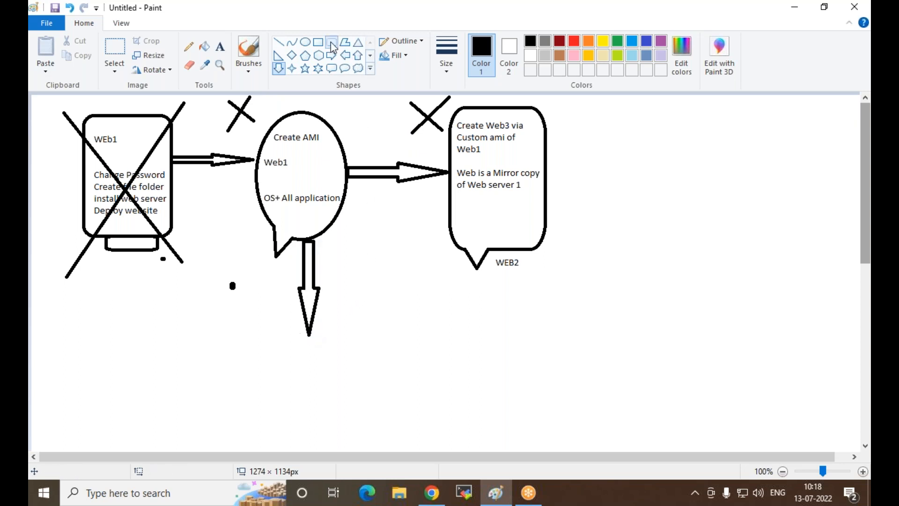
drag(234, 334, 384, 447)
scroll(467, 342, down, 3)
click(421, 207)
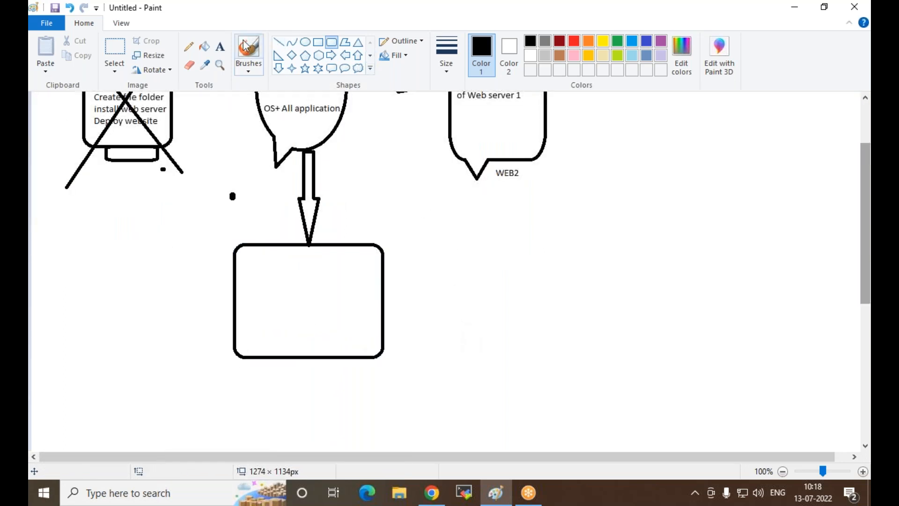
Step: Start a text note below the crossed-out WEb1 drawing with the heading "Note :-" followed by a blank line
click(220, 46)
click(86, 189)
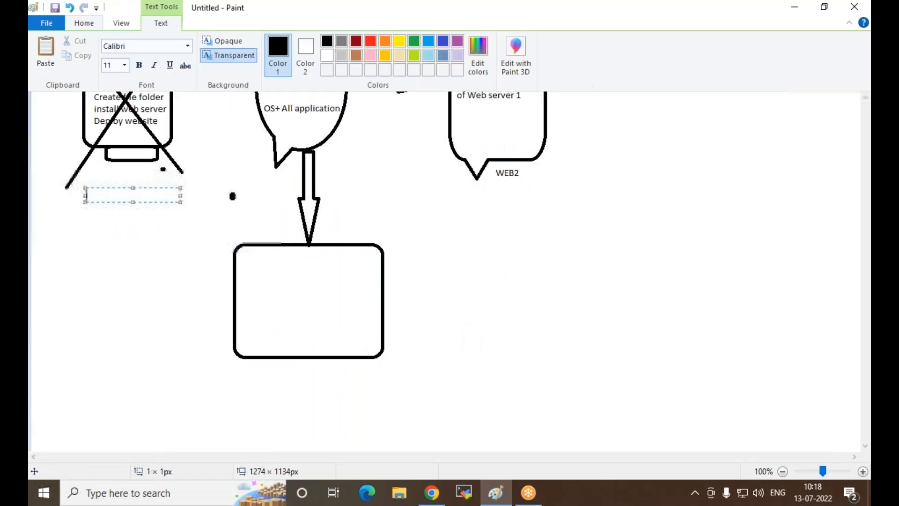
text(Note :-)
key(Return)
key(Return)
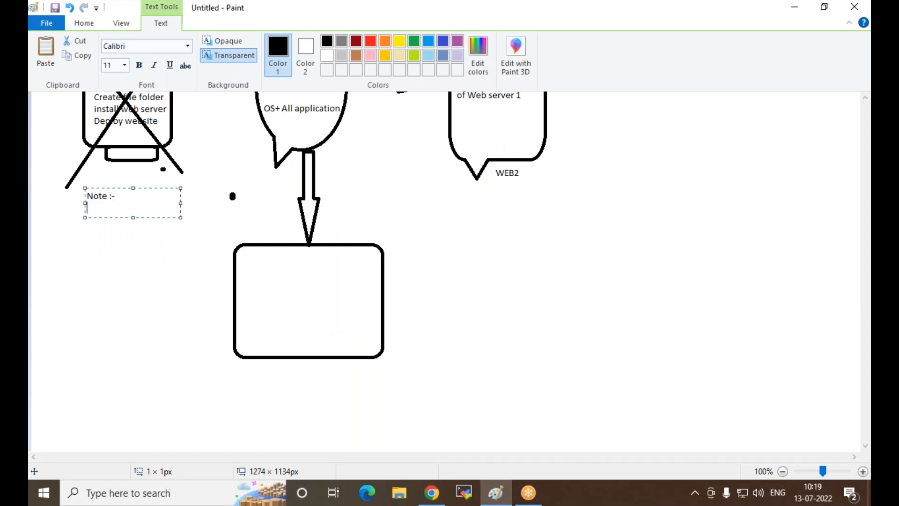
Step: Write "When user create custom ami" under the note heading and widen the text box to about 301 px
text(When user creat)
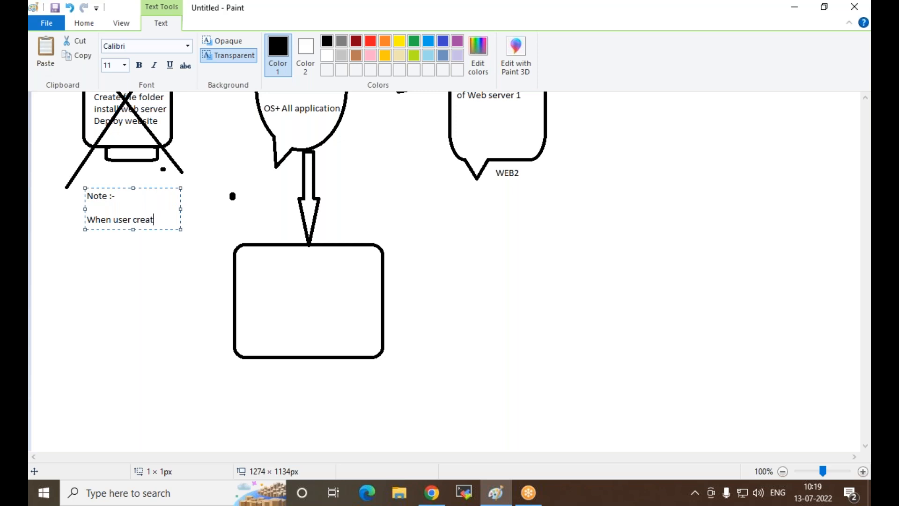
text(e custom ami)
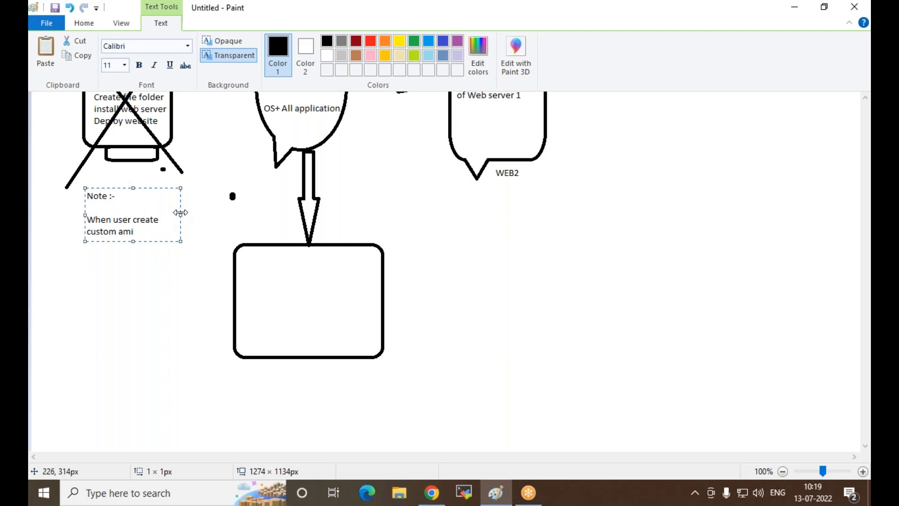
drag(180, 214, 280, 214)
Step: Continue the note's first sentence with ", its also creat one snapshot (Backup)"
text(,)
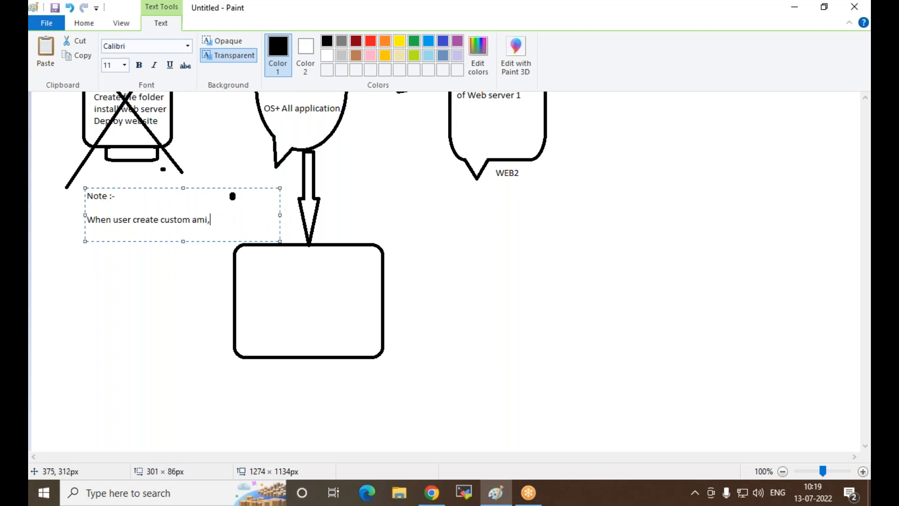
text( its also creat one snapshot ())
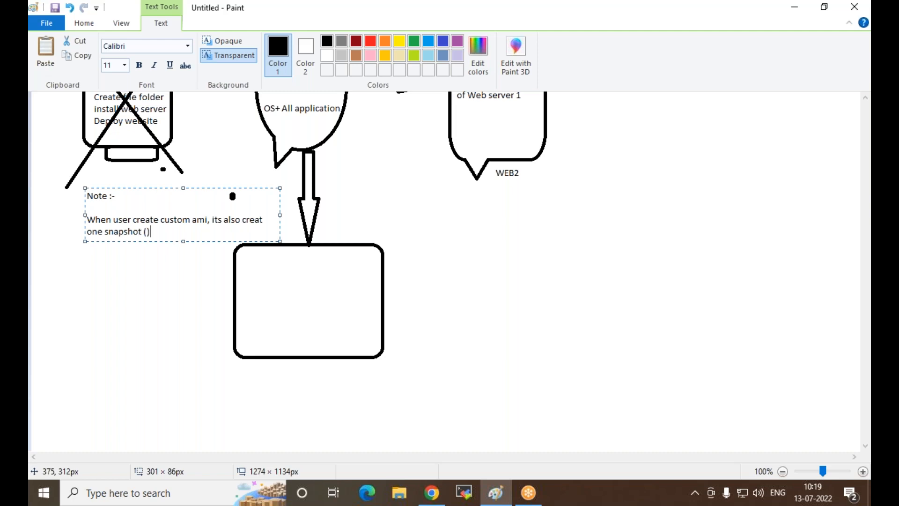
text(Backup)
key(End)
Step: Start a new paragraph in the note reading "if you running server and AMI"
key(Return)
key(Return)
text(if you ru)
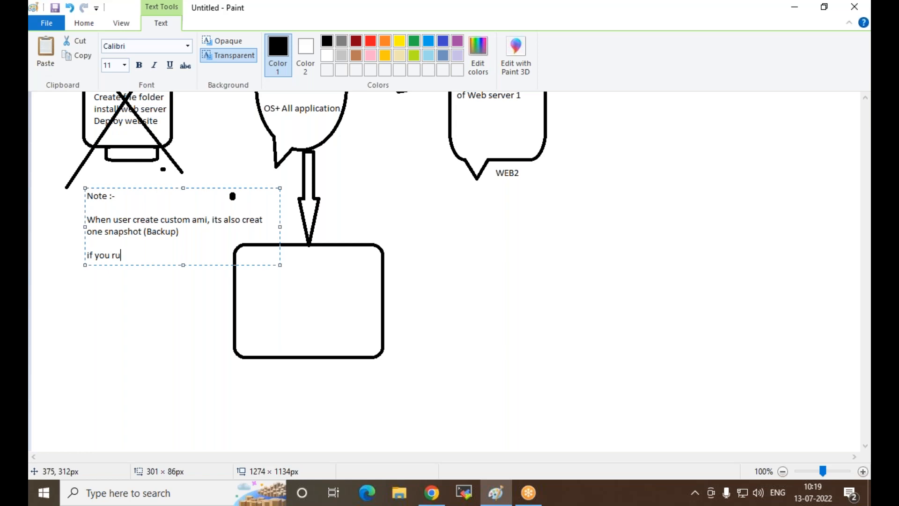
text(nning server and AMI)
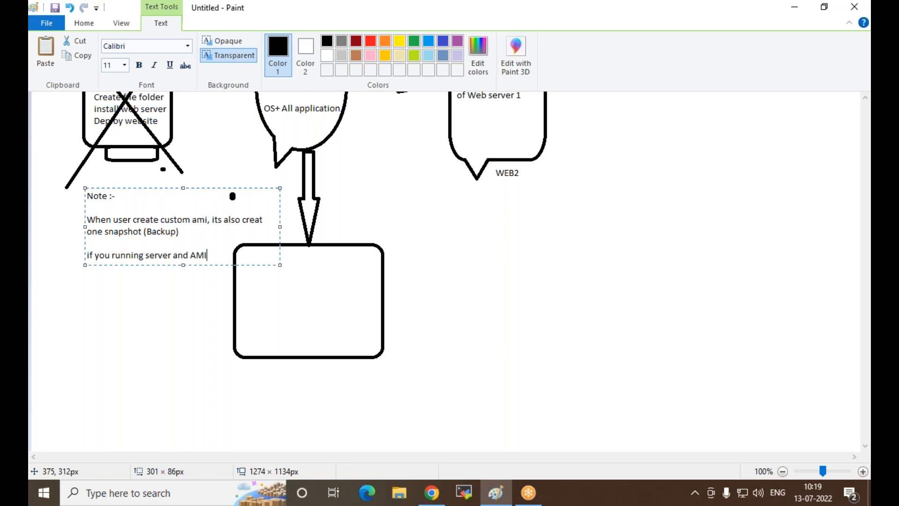
Step: Complete the second paragraph on new lines with "is delete , user recover server via" and "Snapshot"
key(Return)
text(is delete , user)
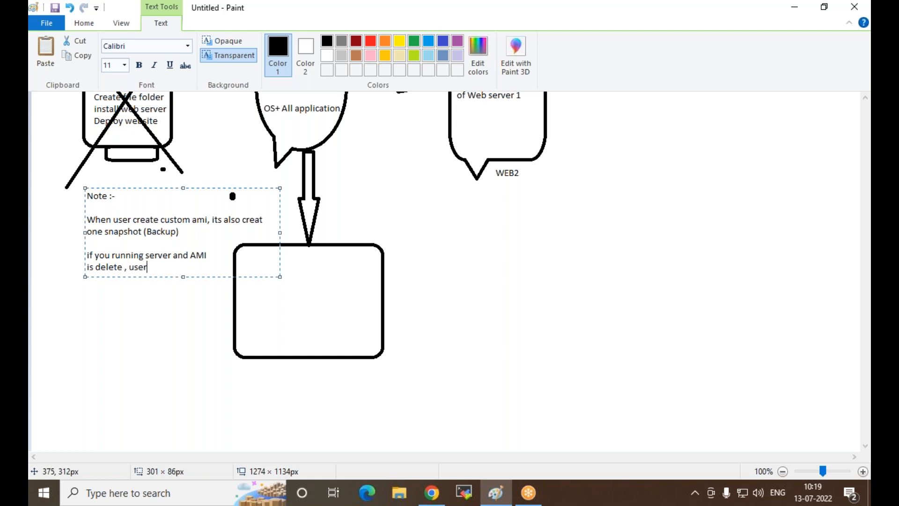
text( recover server via)
key(Return)
text(Snapshot)
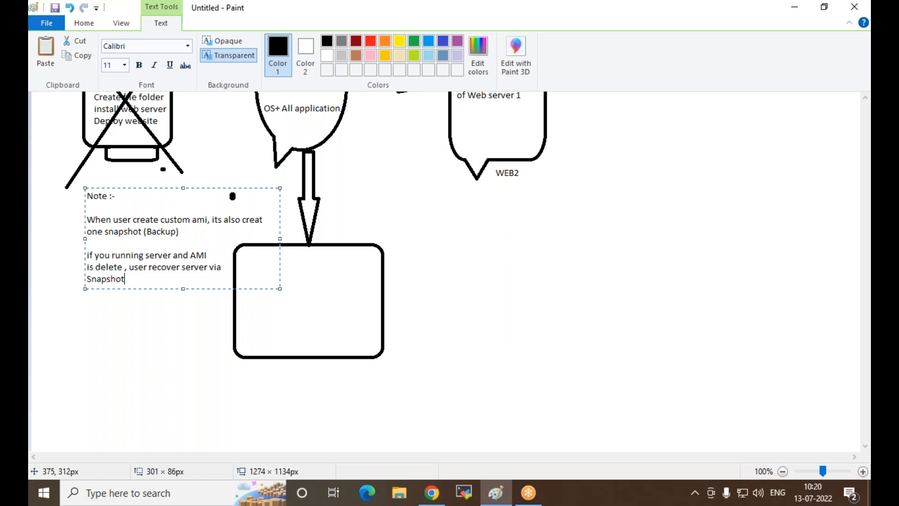
Step: Add a third paragraph to the note reading "When you recover server via snapshot"
key(Return)
key(Return)
text(When you recover ser)
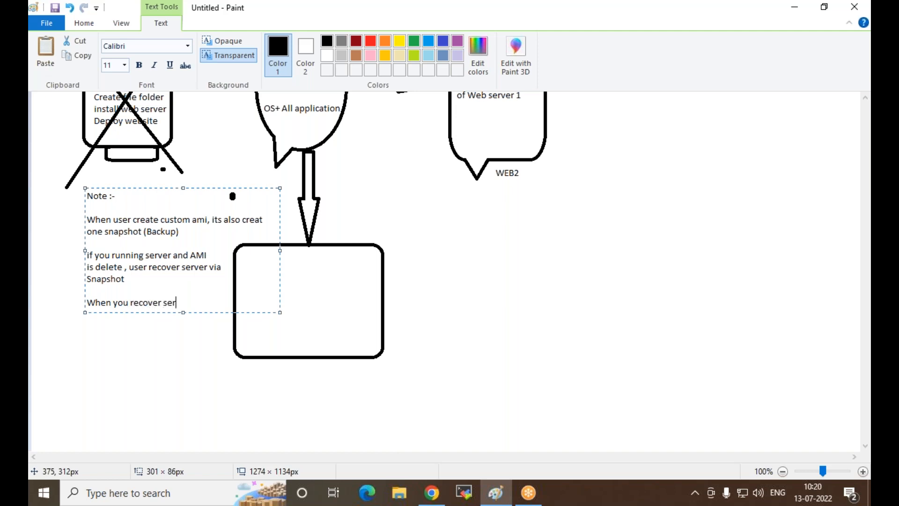
text(ver via snap shot)
key(Left)
key(Left)
key(Left)
key(Left)
key(BackSpace)
click(644, 13)
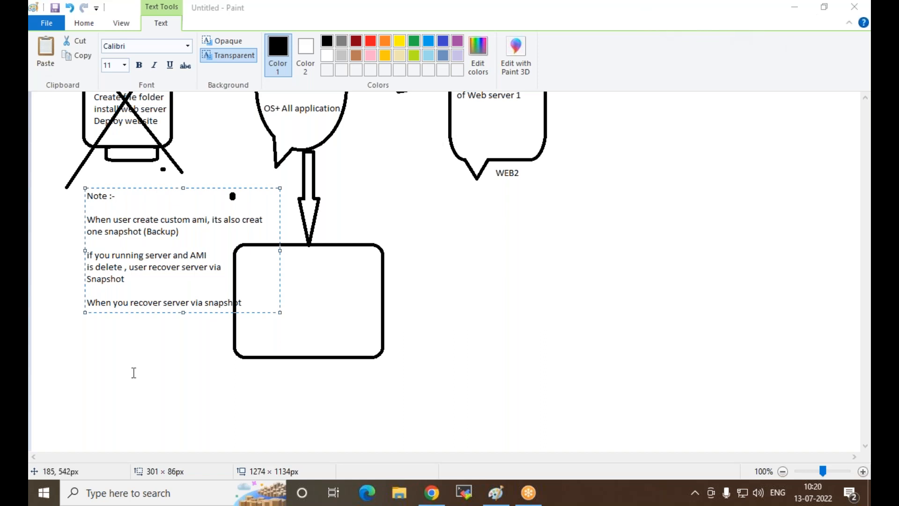
Step: Move "snapshot" onto its own line and continue it with ", first you create Volume" and "via snapshot" on the next line
click(207, 300)
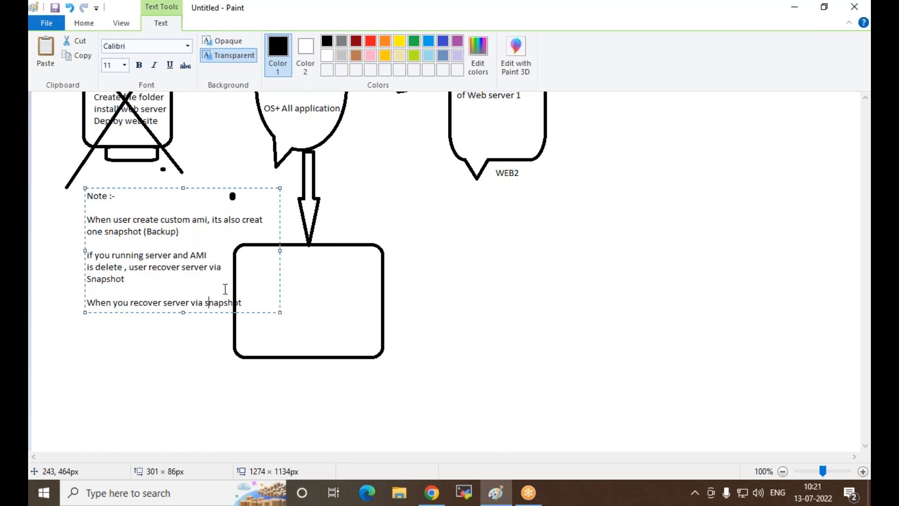
key(Return)
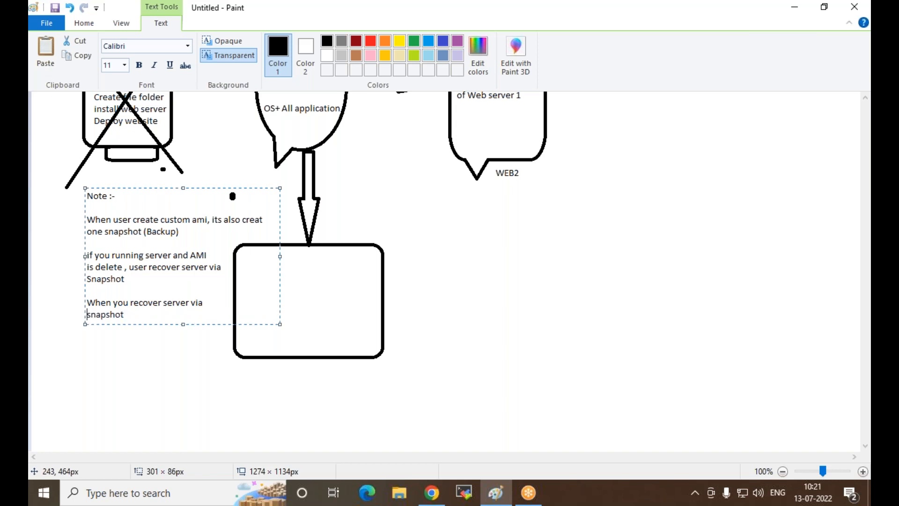
key(Right)
key(Right)
key(Right)
key(Right)
key(Right)
key(Right)
key(Right)
key(Right)
text(, first you create )
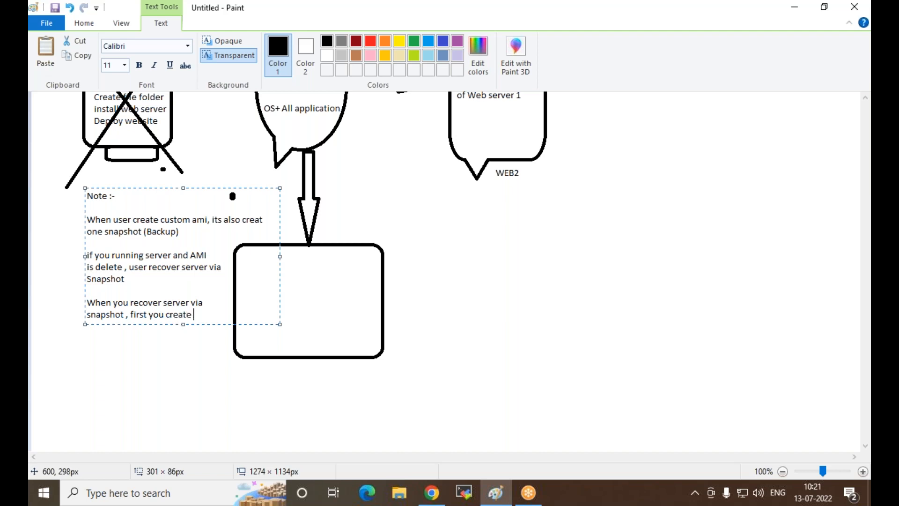
text(Volume)
key(Return)
text(via sna)
text(p shot)
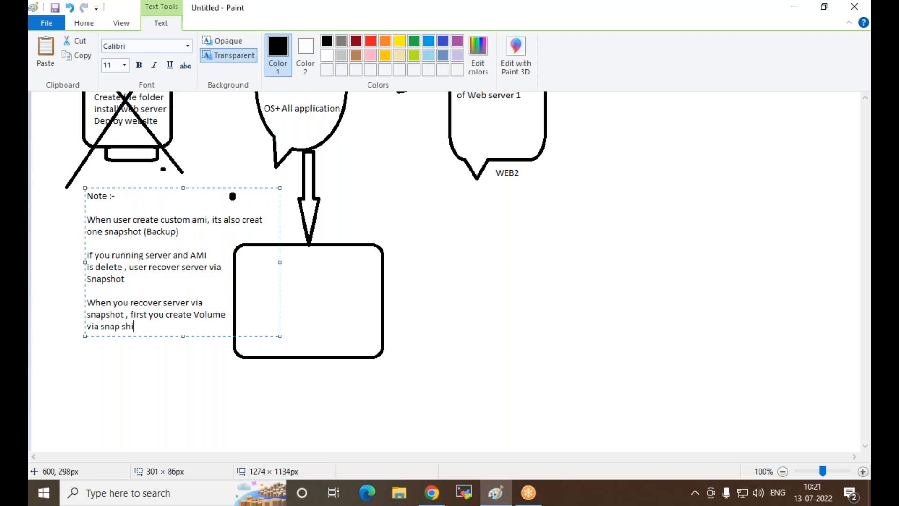
key(Left)
key(Left)
key(Left)
key(Left)
key(Left)
key(BackSpace)
key(Right)
key(Right)
key(Right)
key(Right)
key(Right)
Step: Finish the note with "than attach volume" and "with new instance" on the next line, and close the text box
text(than attach volume)
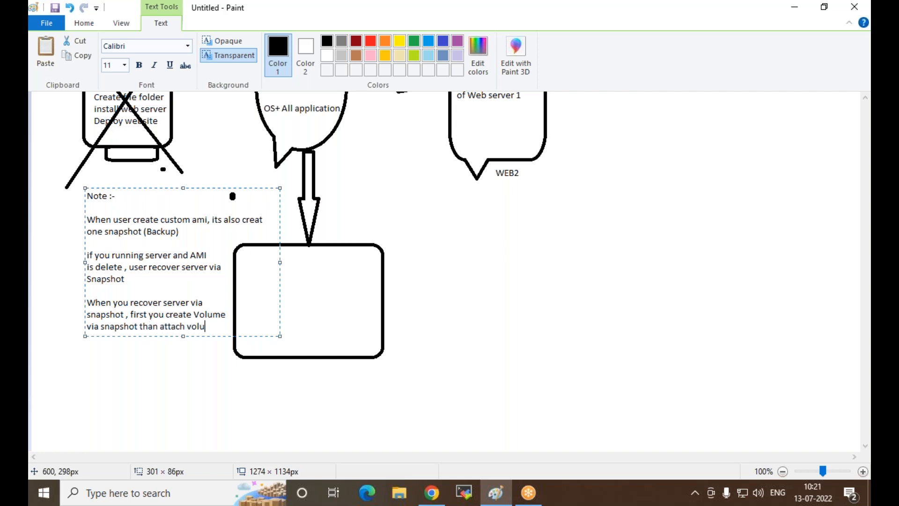
key(Return)
text(with new instance)
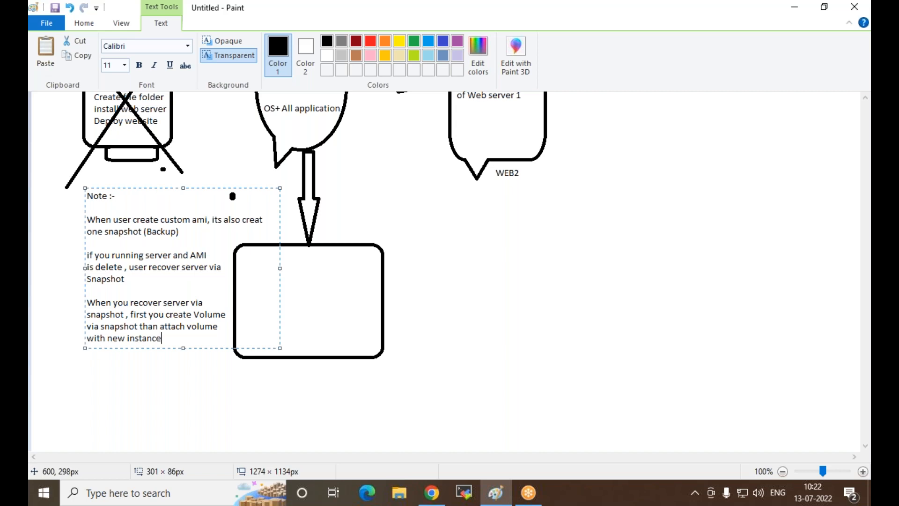
click(604, 200)
scroll(538, 233, up, 3)
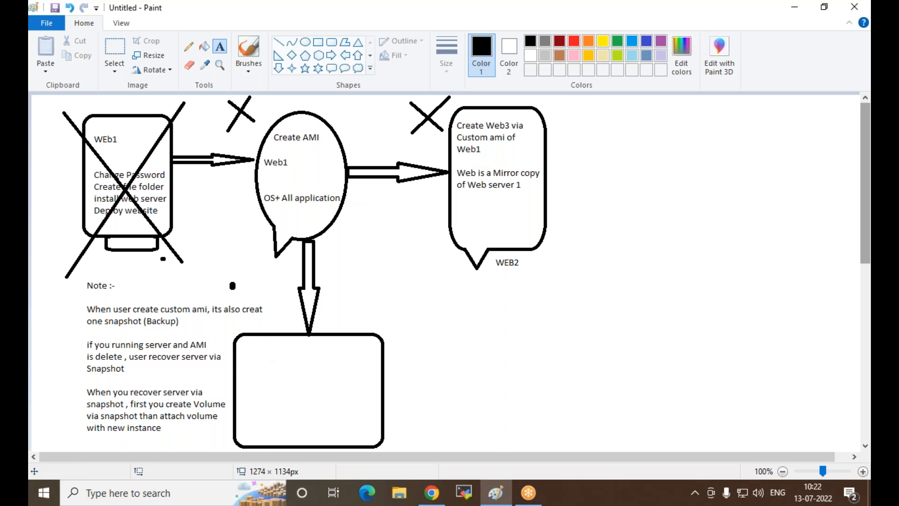
Step: Switch to the EC2 console in Chrome, refresh the AMI list and check the status of Web1-CustomAMI
click(431, 493)
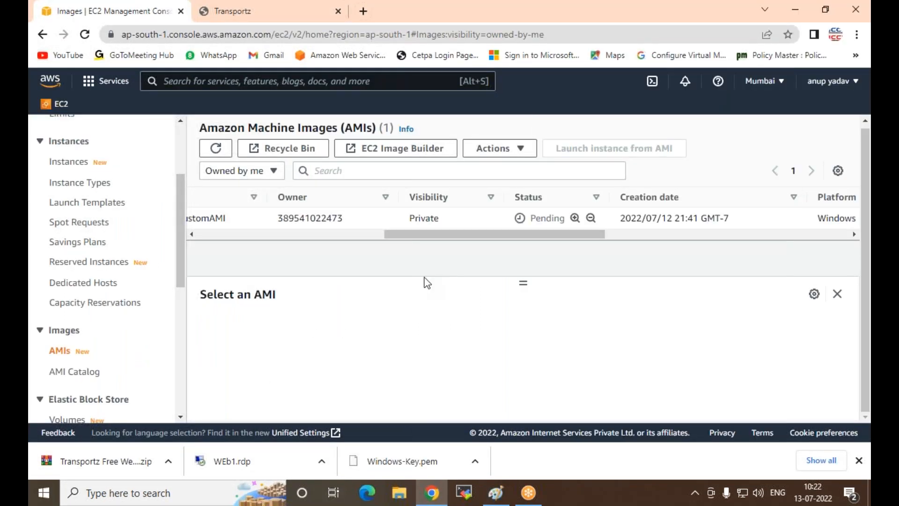
drag(425, 235, 505, 231)
click(204, 147)
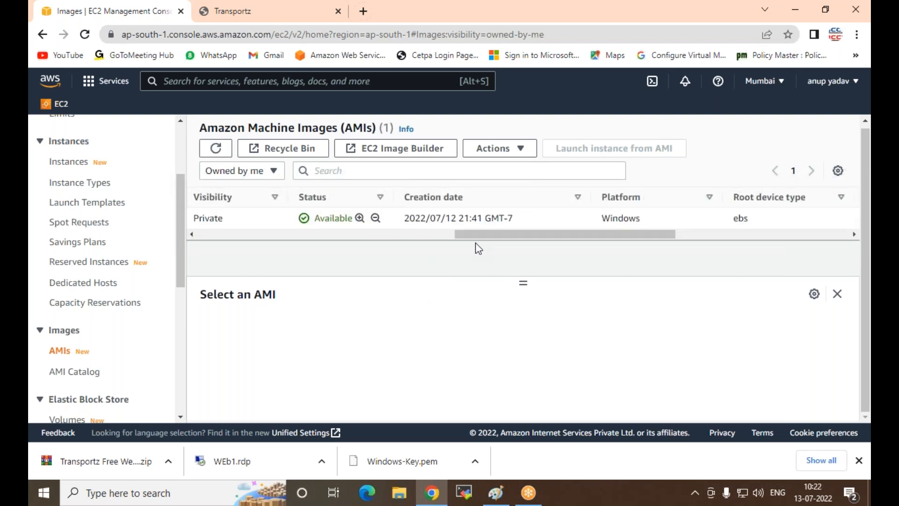
drag(476, 235, 209, 250)
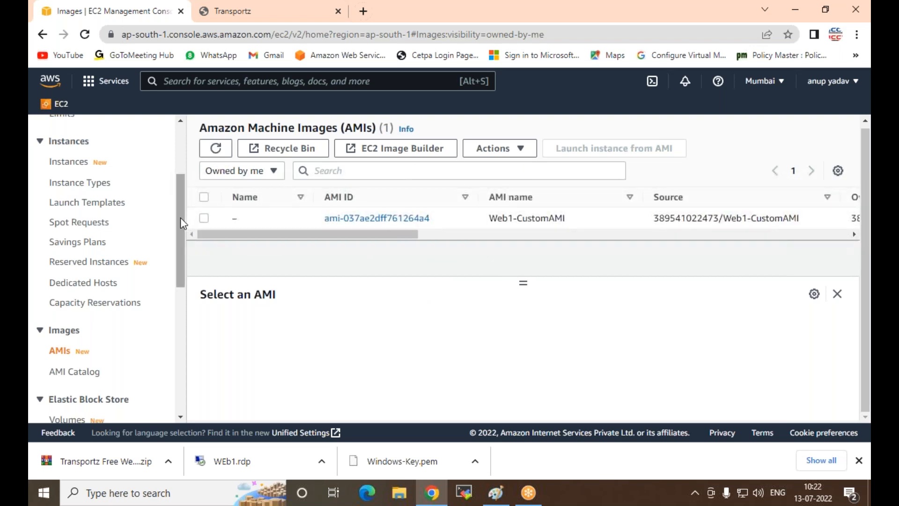
Step: Open the instances list and terminate the WEb1 instance
scroll(110, 333, up, 3)
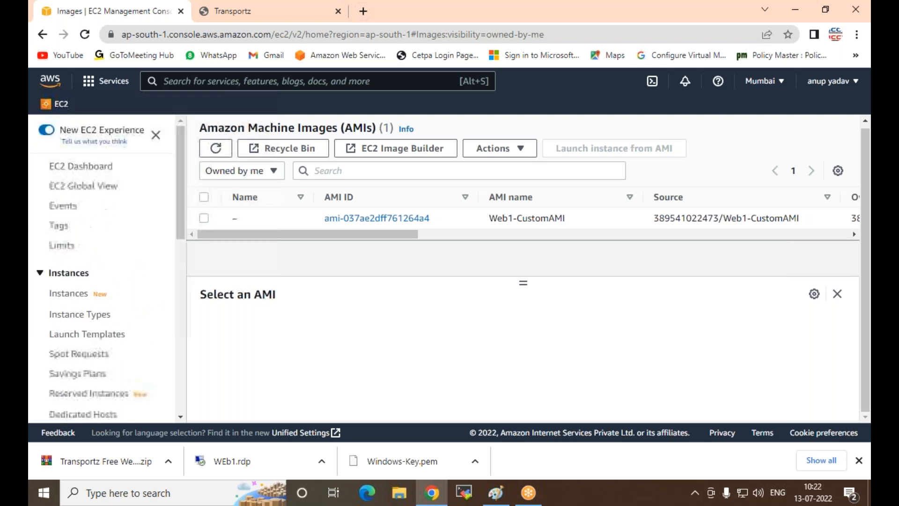
click(63, 294)
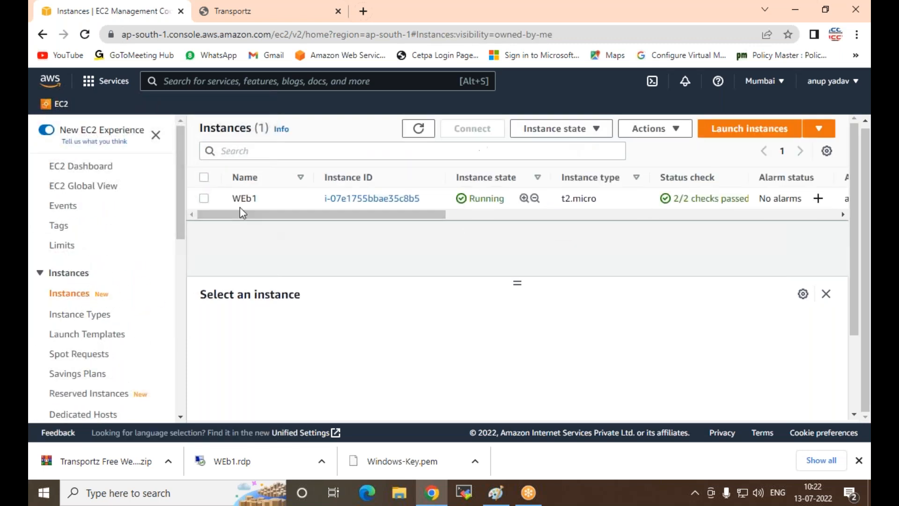
click(204, 198)
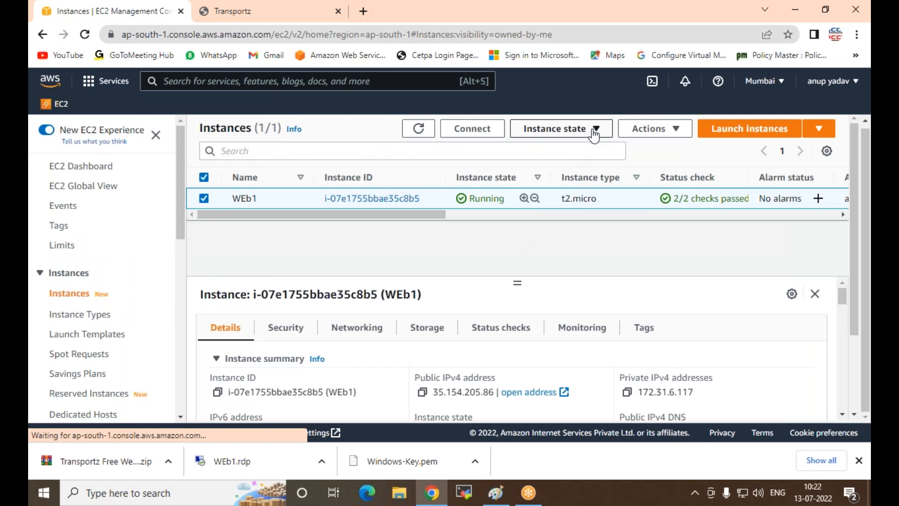
click(595, 136)
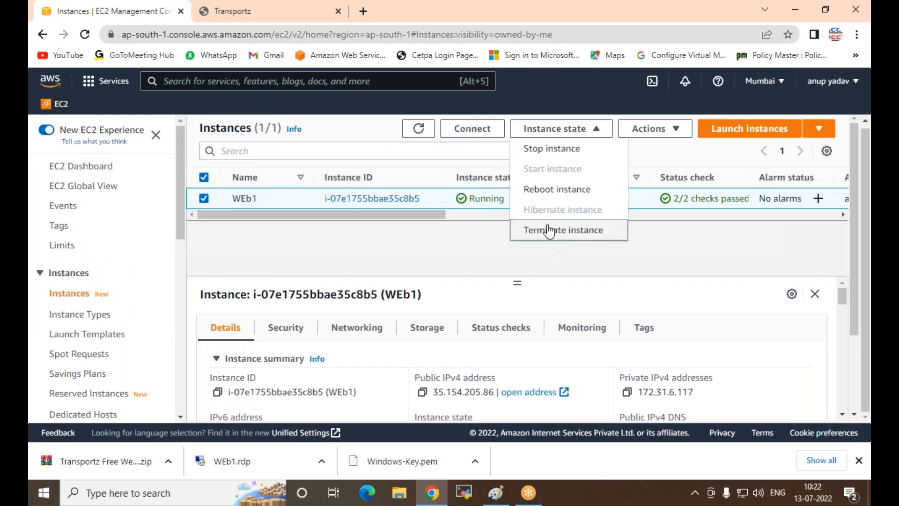
click(544, 229)
click(664, 382)
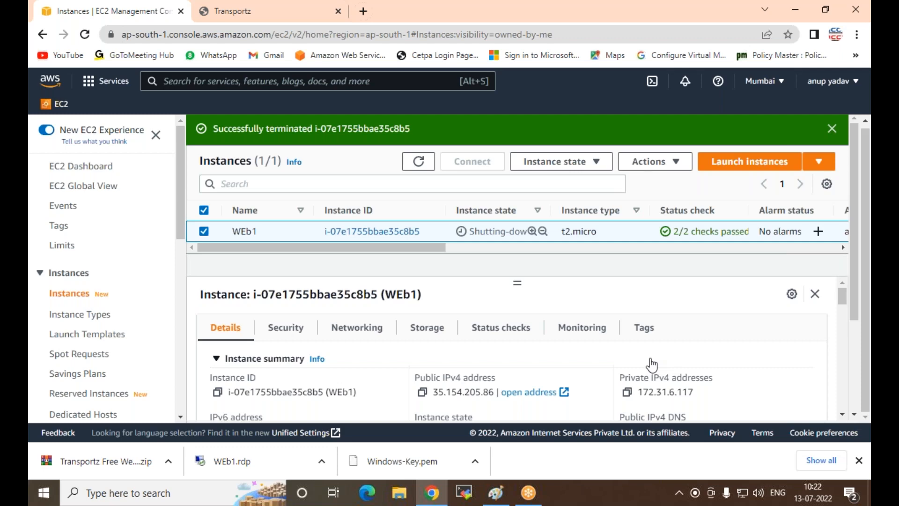
Step: Start launching a new EC2 instance and name it web2
click(749, 161)
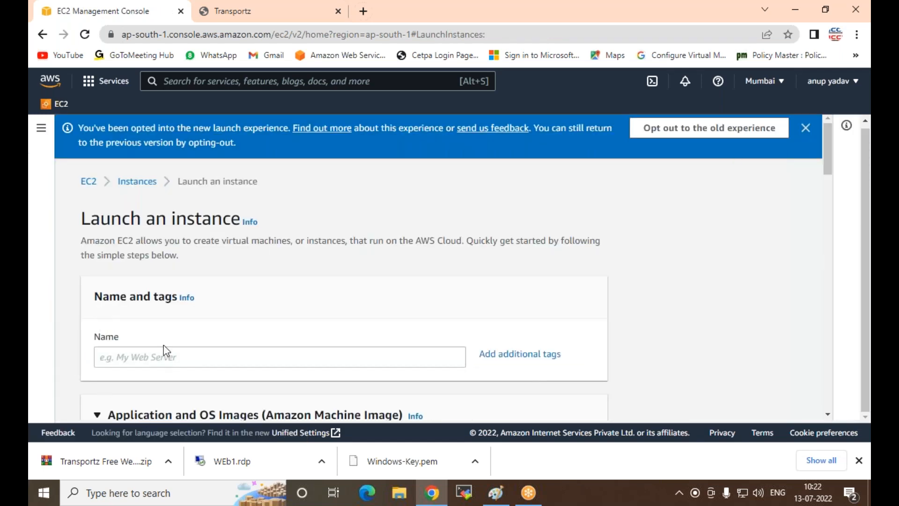
click(166, 355)
text(web2)
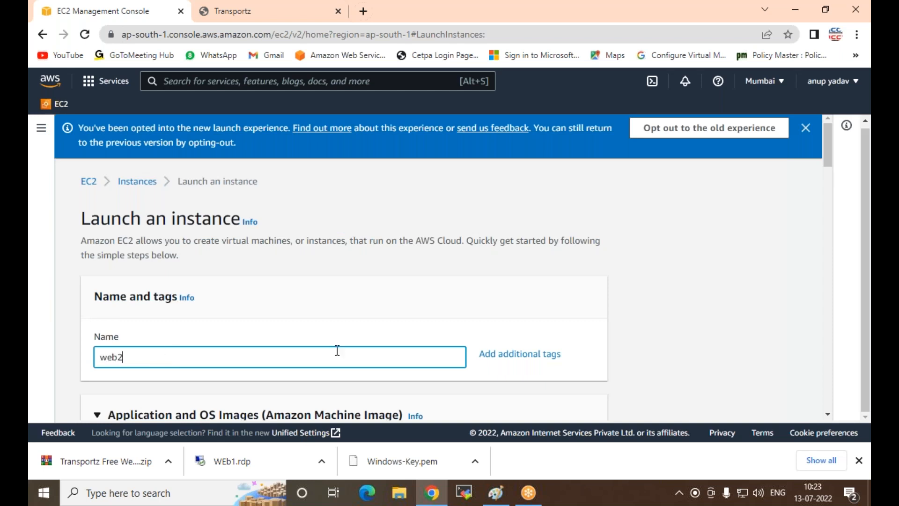
Step: Choose Web1-CustomAMI from the AMIs owned by the account as the machine image for the new instance
scroll(334, 315, down, 2)
scroll(334, 315, down, 4)
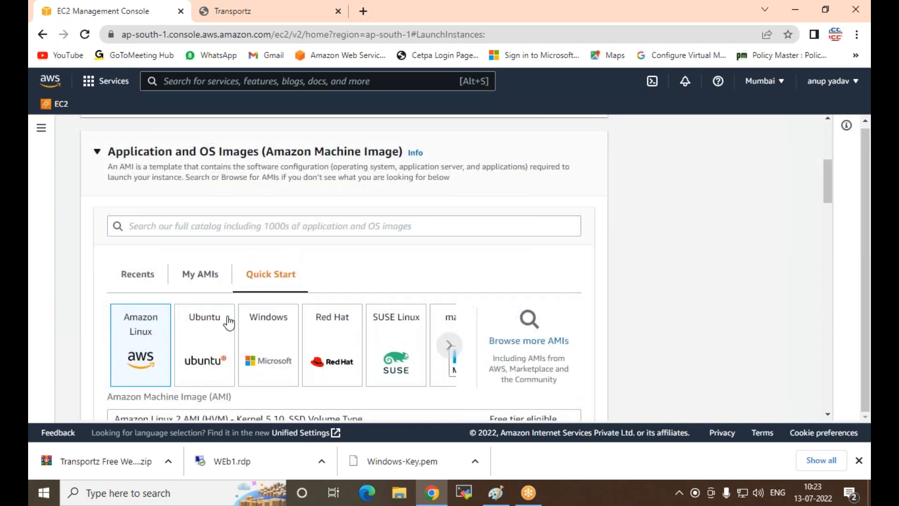
click(204, 280)
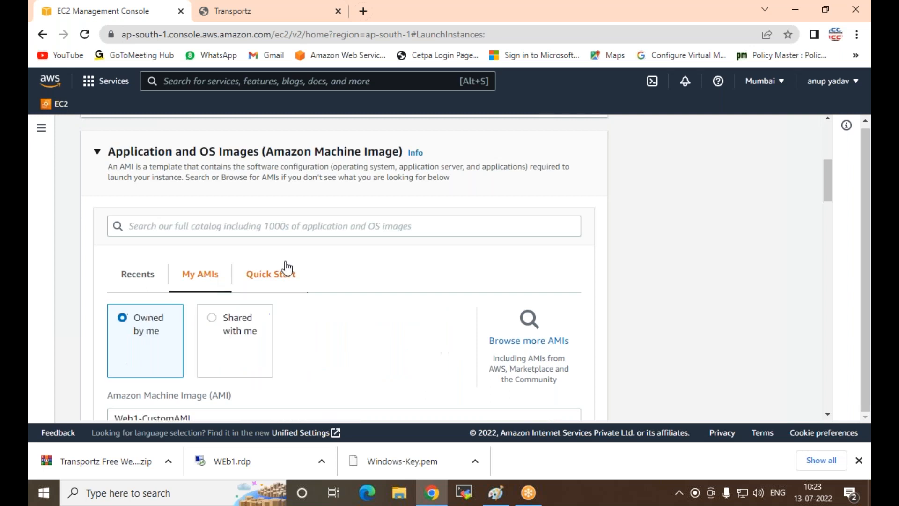
scroll(322, 255, down, 4)
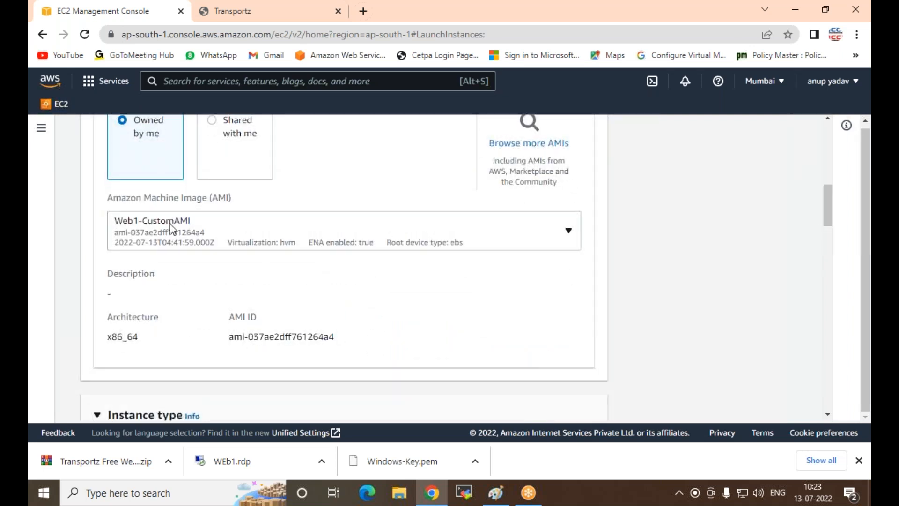
click(171, 230)
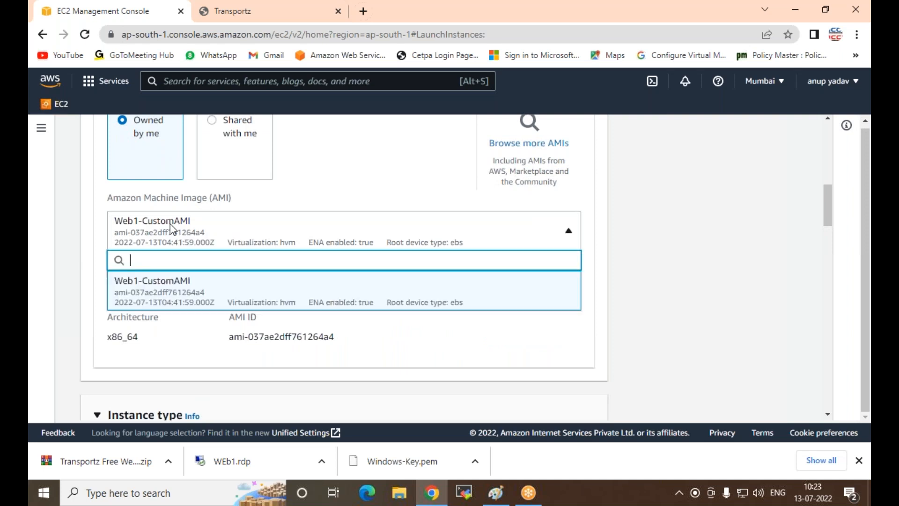
click(177, 287)
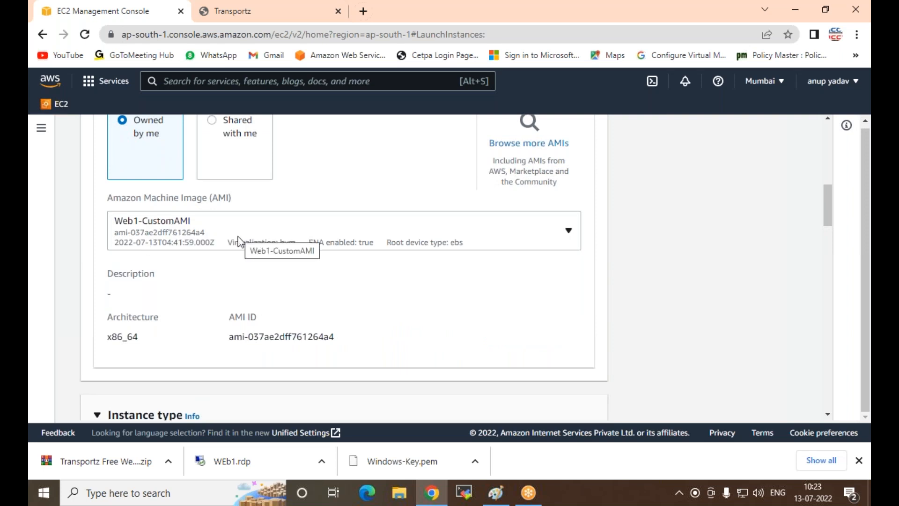
scroll(239, 234, up, 1)
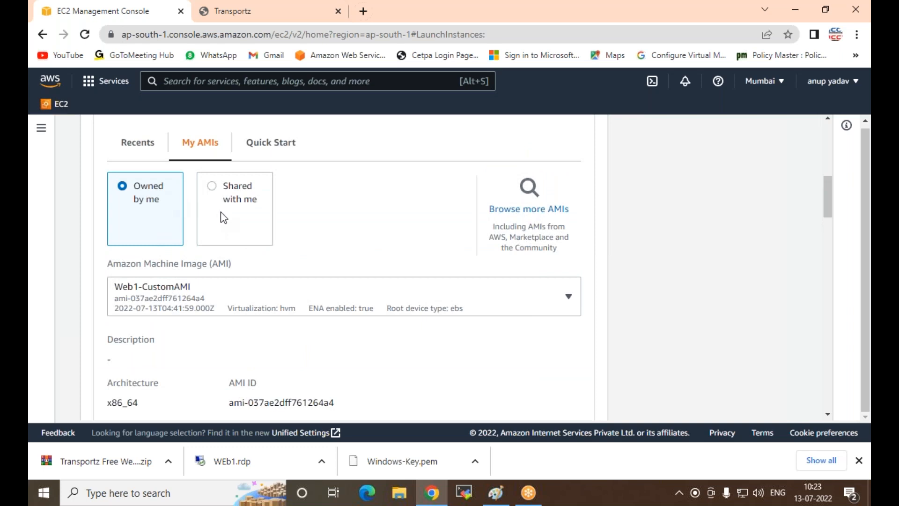
Step: Keep the instance type as is and set the key pair option to "Proceed without a key pair (Not recommended)"
scroll(229, 234, down, 5)
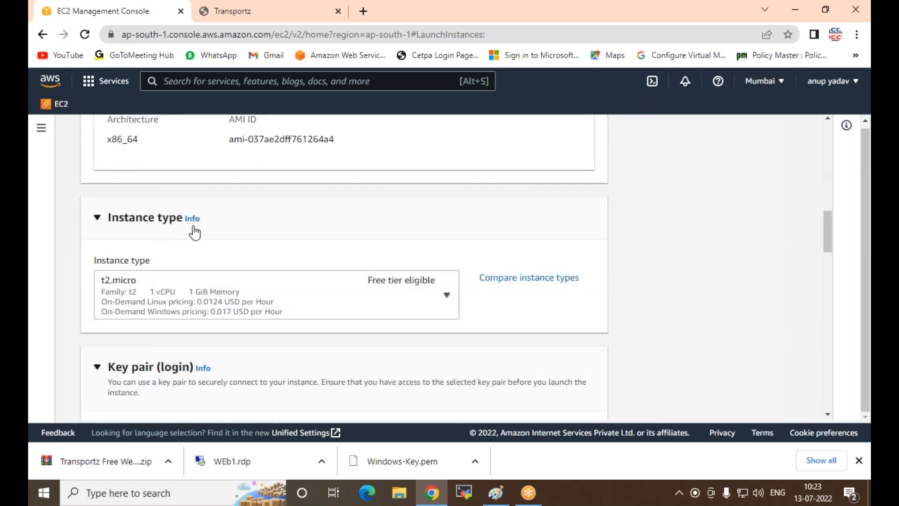
scroll(187, 290, down, 3)
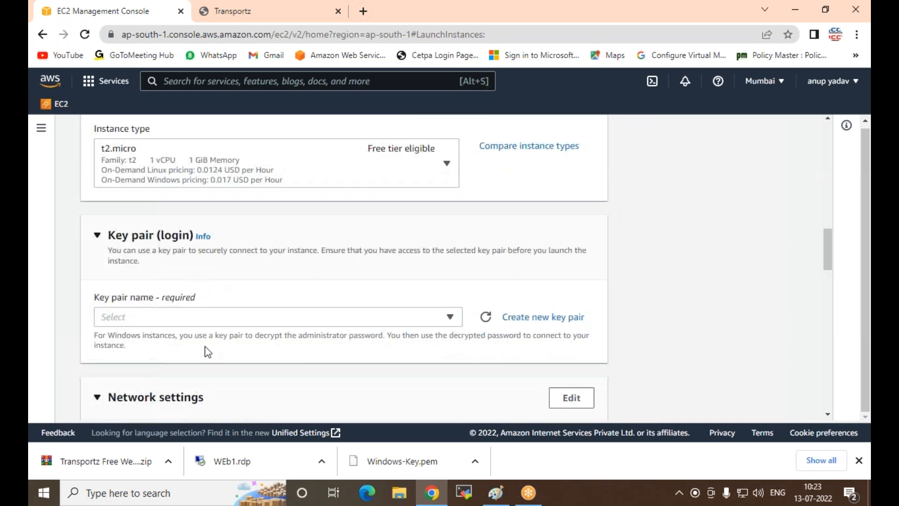
click(218, 317)
scroll(251, 267, down, 3)
scroll(218, 188, up, 3)
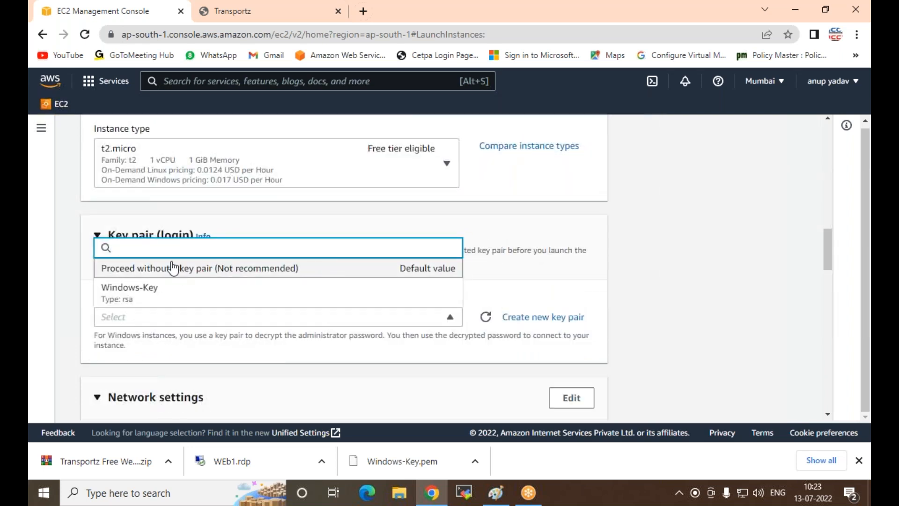
click(178, 274)
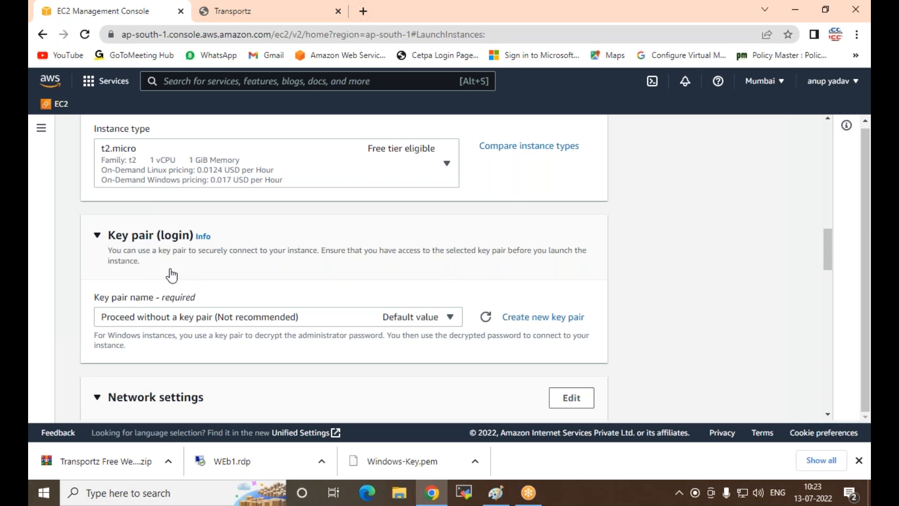
Step: Switch the firewall to an existing security group and assign Windows-SG to the instance
scroll(176, 275, down, 4)
scroll(271, 281, down, 1)
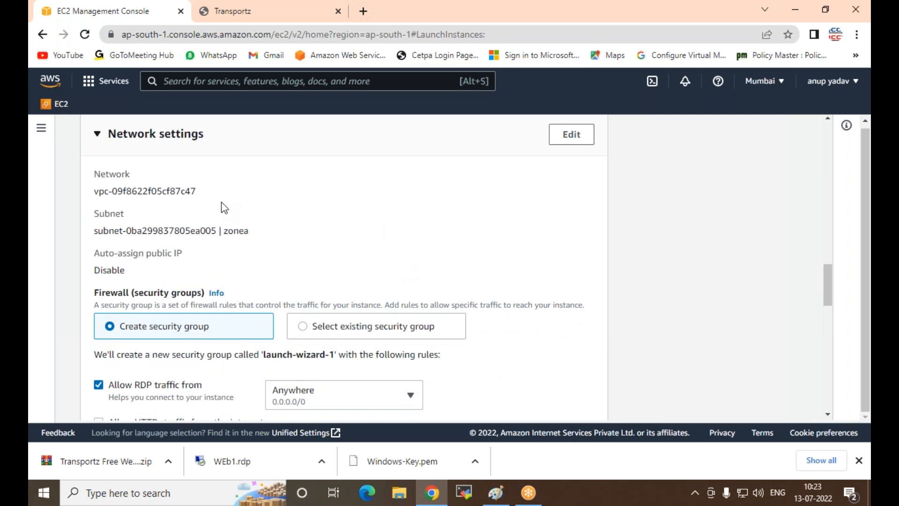
click(307, 331)
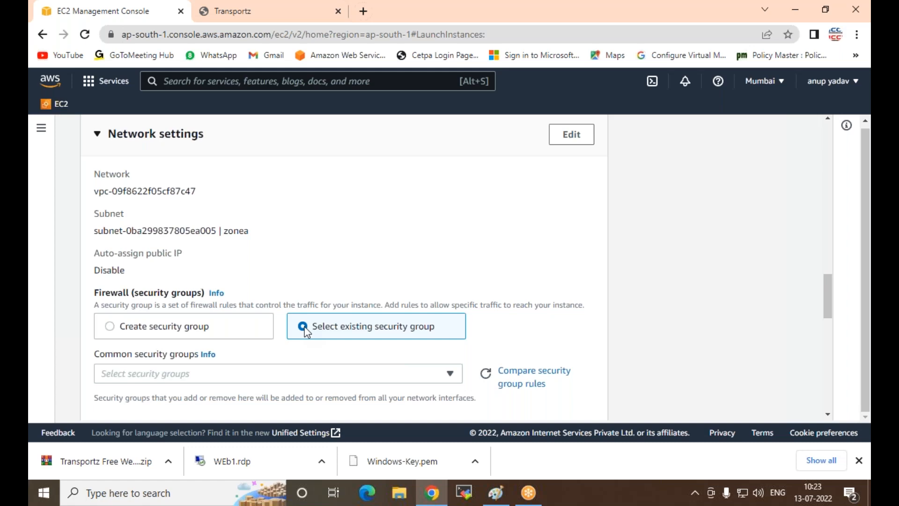
scroll(253, 277, up, 4)
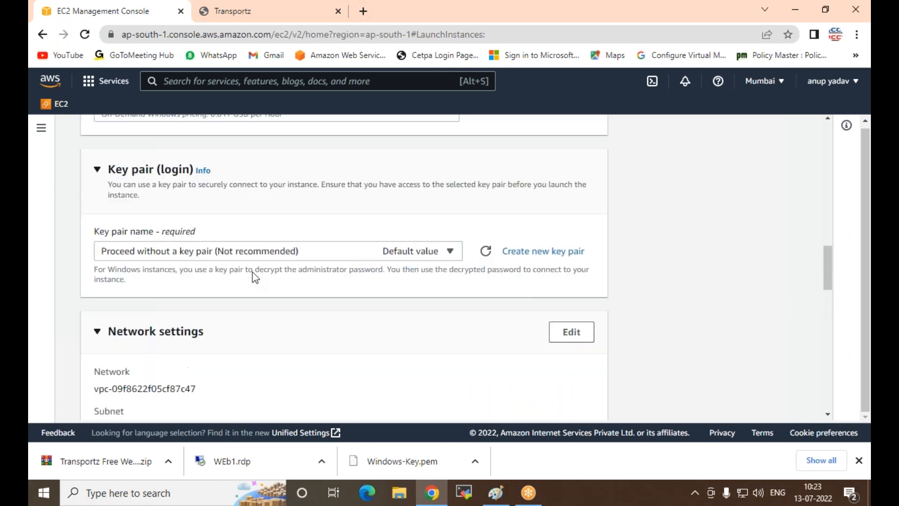
scroll(253, 277, up, 3)
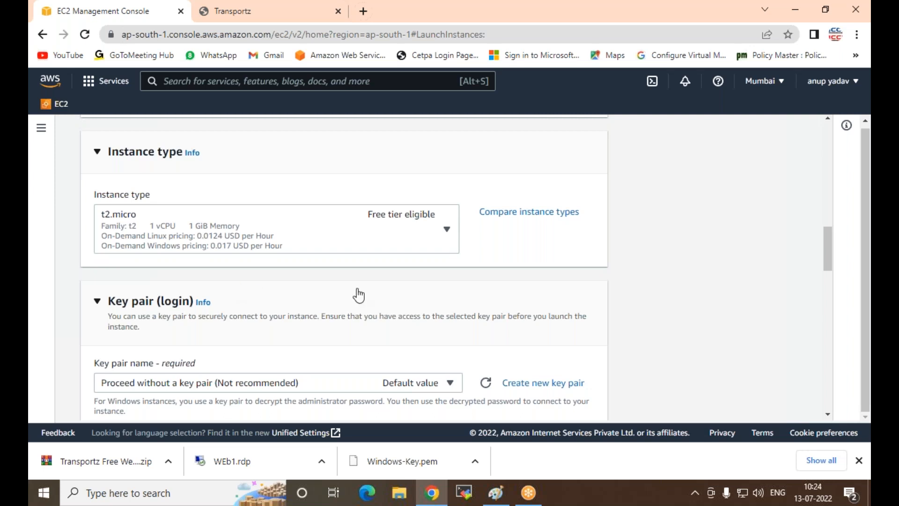
scroll(351, 326, down, 4)
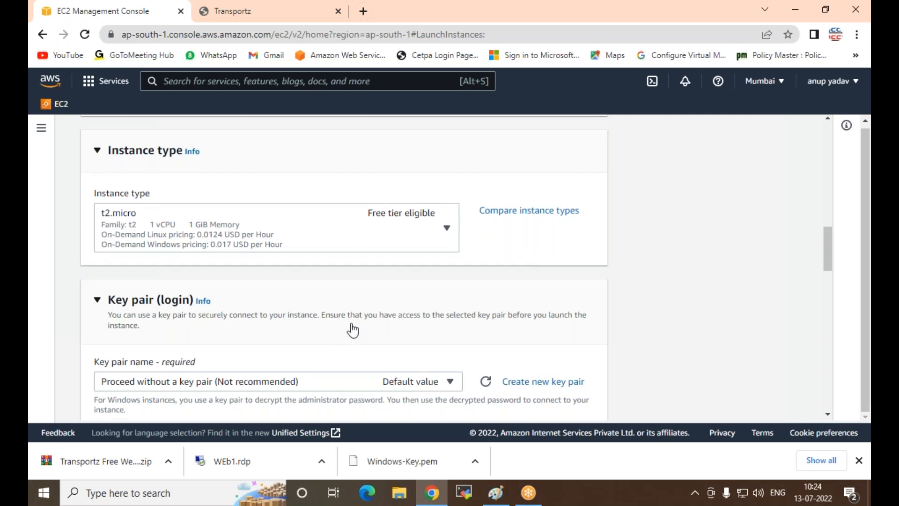
scroll(232, 289, down, 3)
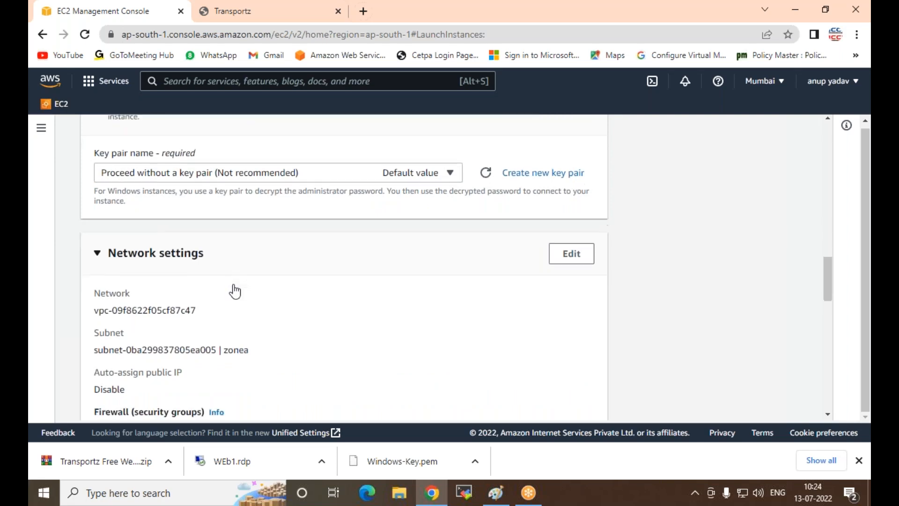
scroll(299, 257, down, 3)
click(287, 247)
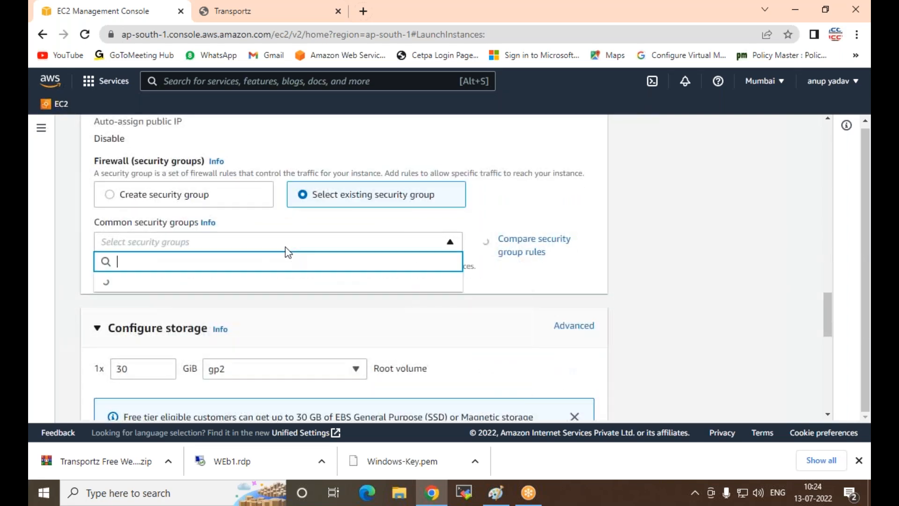
click(213, 285)
scroll(248, 297, down, 4)
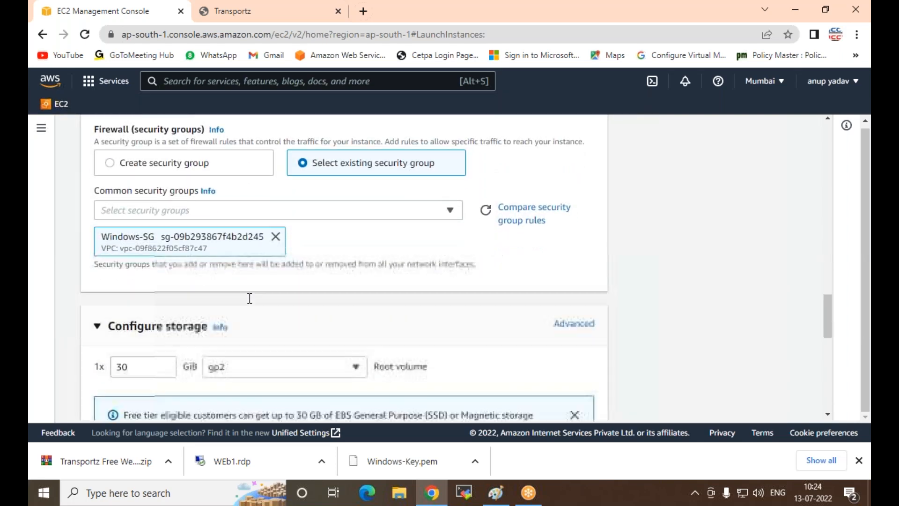
Step: Try 100 as the number of instances in the launch summary and set it back to 1
scroll(209, 318, down, 4)
click(110, 331)
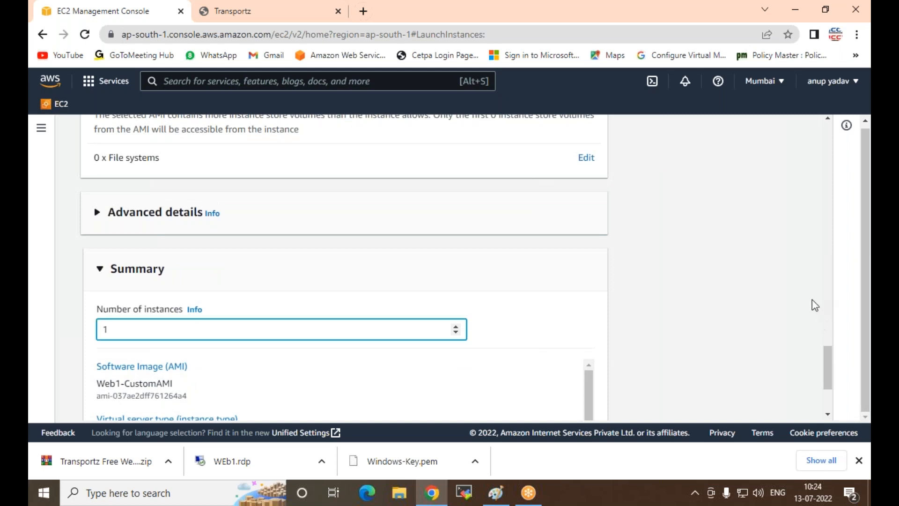
text(00)
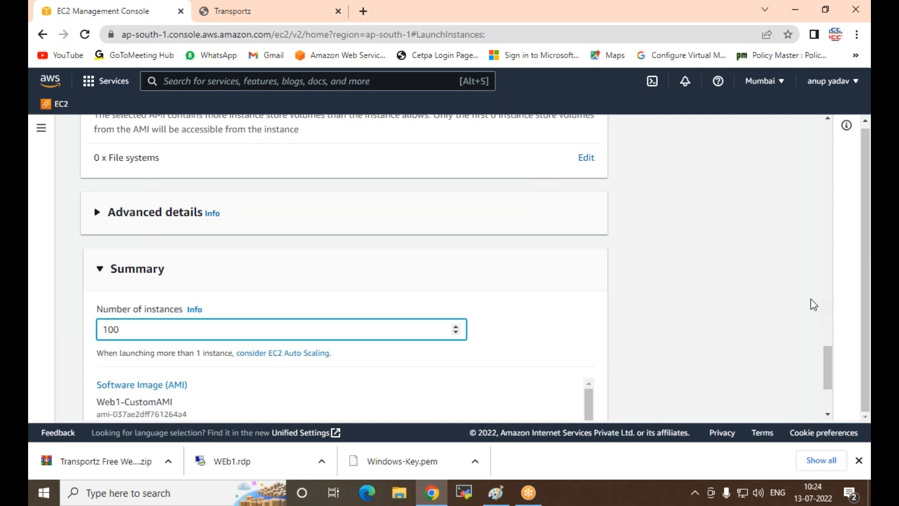
key(BackSpace)
key(BackSpace)
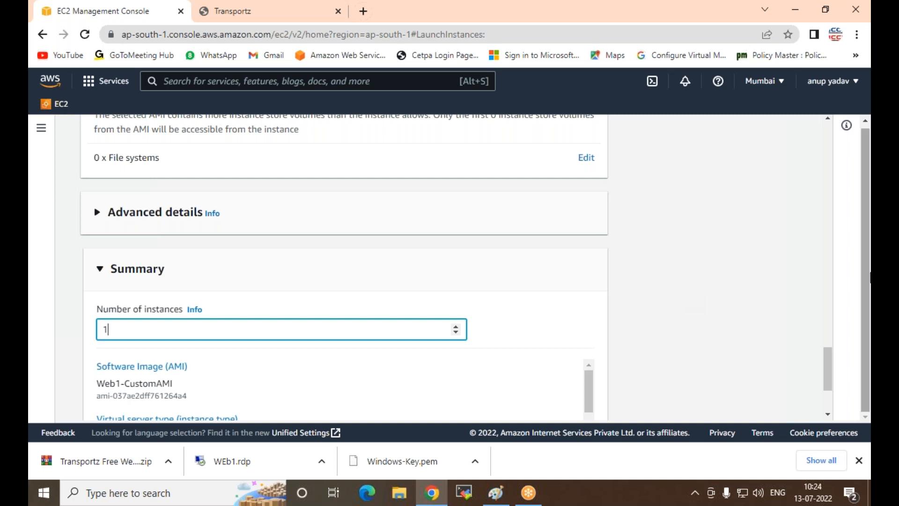
Step: Launch the instance, return to the list of all instances and refresh it
scroll(779, 295, down, 3)
click(523, 388)
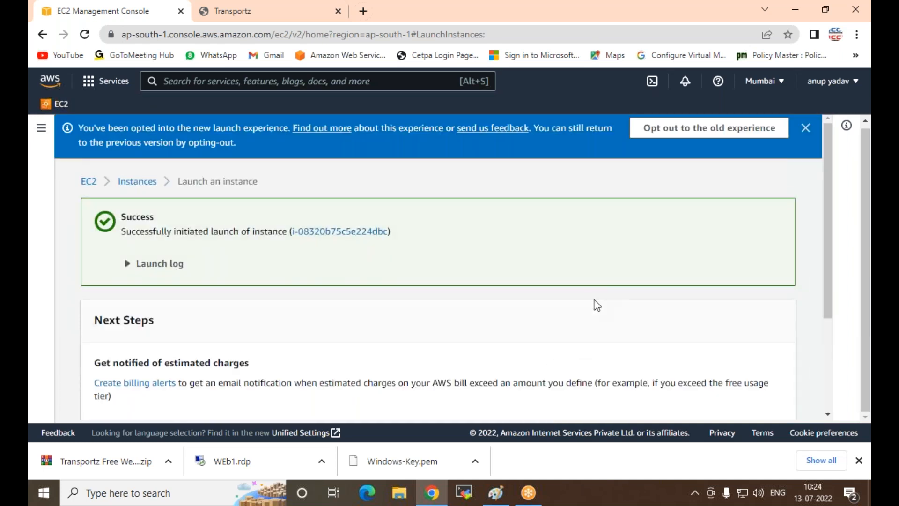
scroll(597, 305, down, 3)
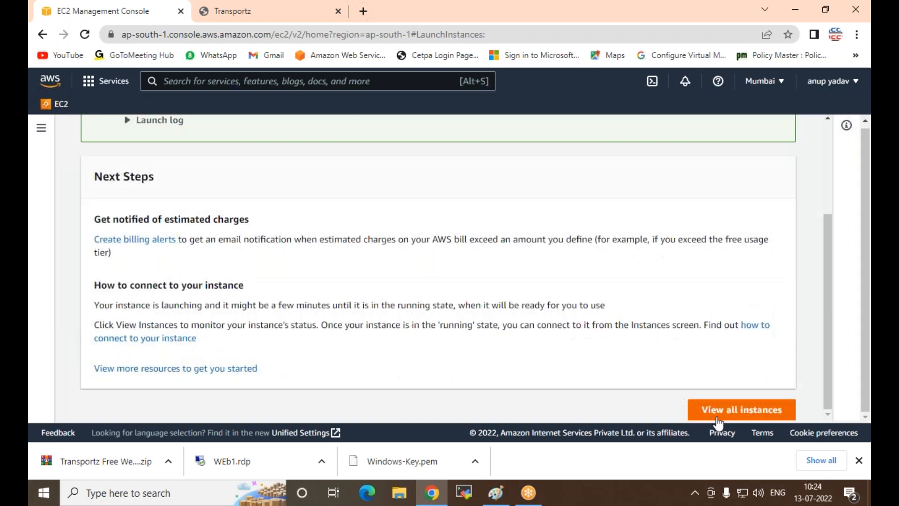
click(720, 412)
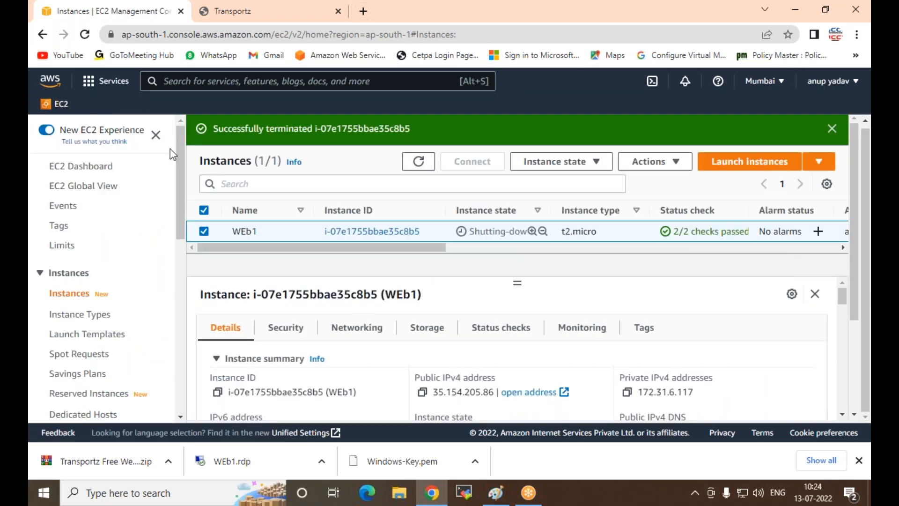
click(419, 161)
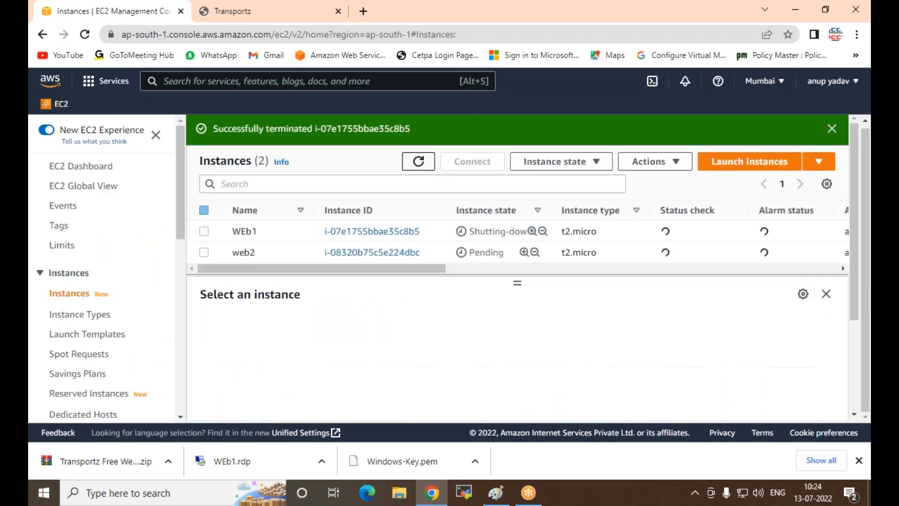
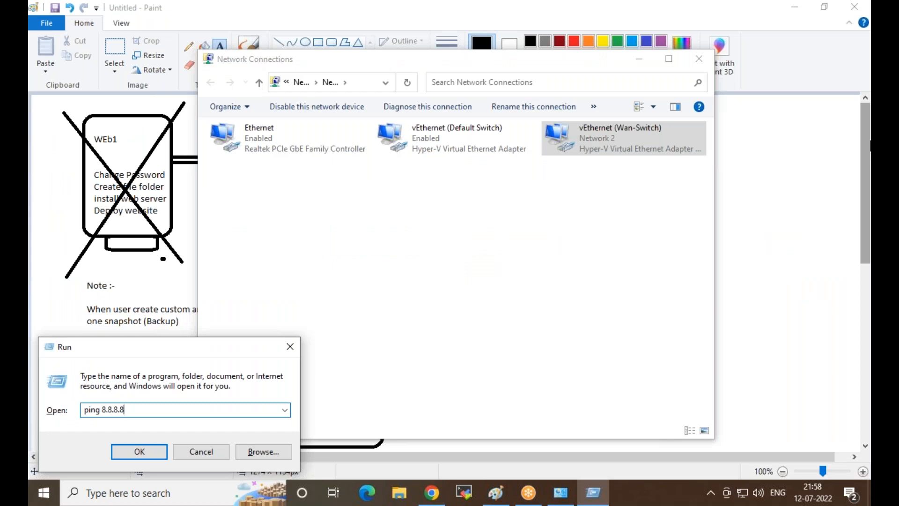
Step: Start a continuous ping to 8.8.8.8 with the -t option and move its console window clear of the Network Connections title bar
text(-t)
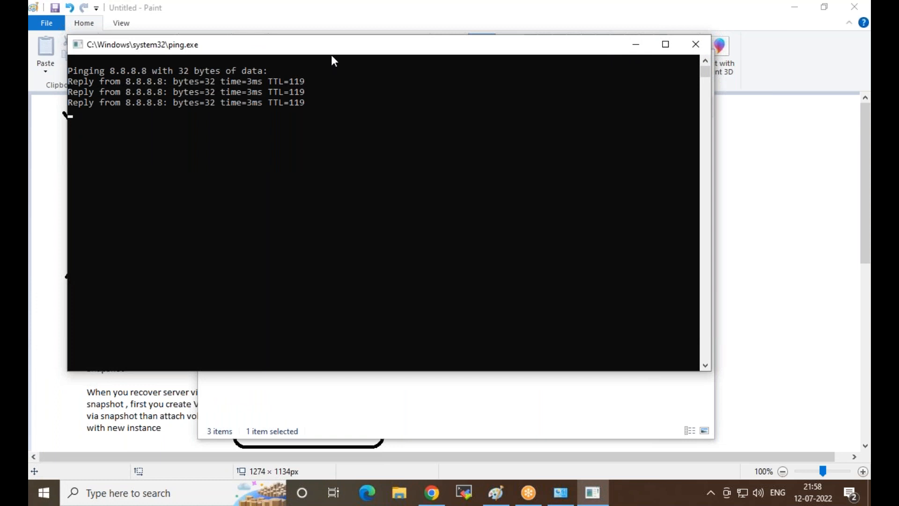
drag(333, 50, 315, 112)
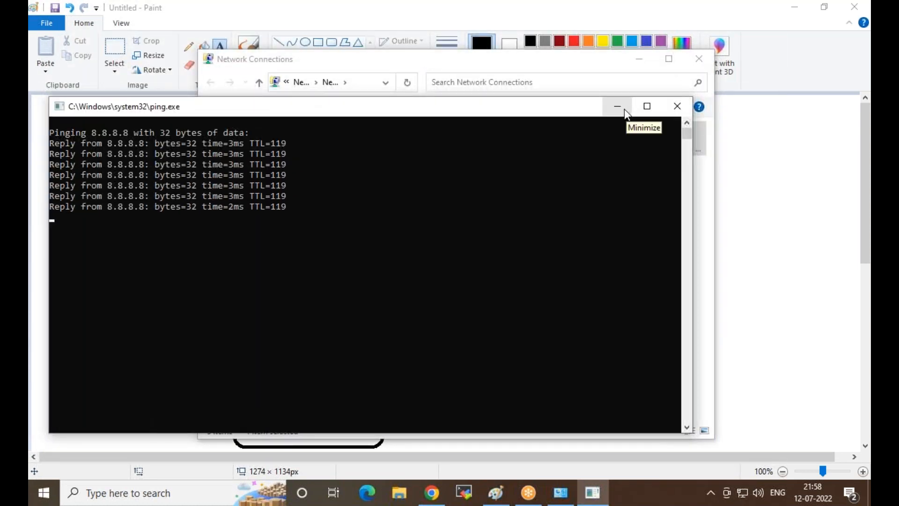
click(636, 19)
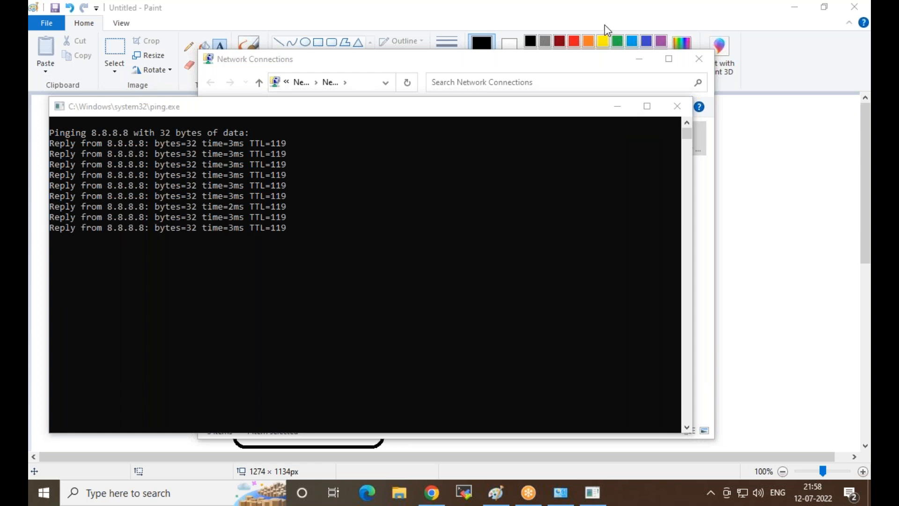